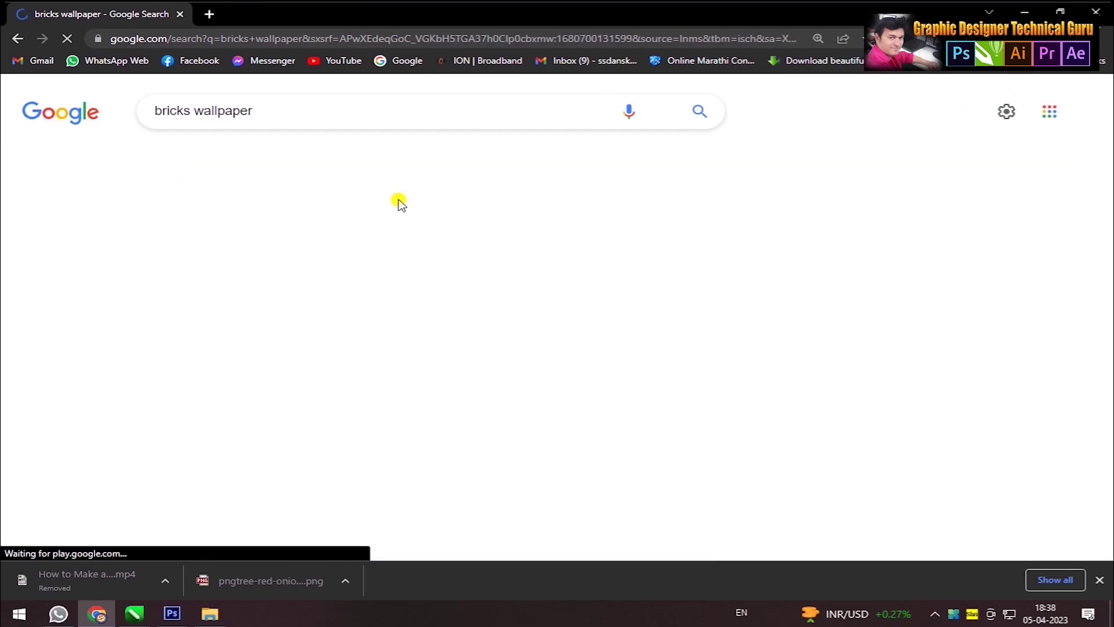
# - Find a purple-to-blue neon brick wall among the bricks wallpaper image results and open it at full size
pyautogui.scroll(-10, 406, 209)
pyautogui.scroll(-3, 510, 244)
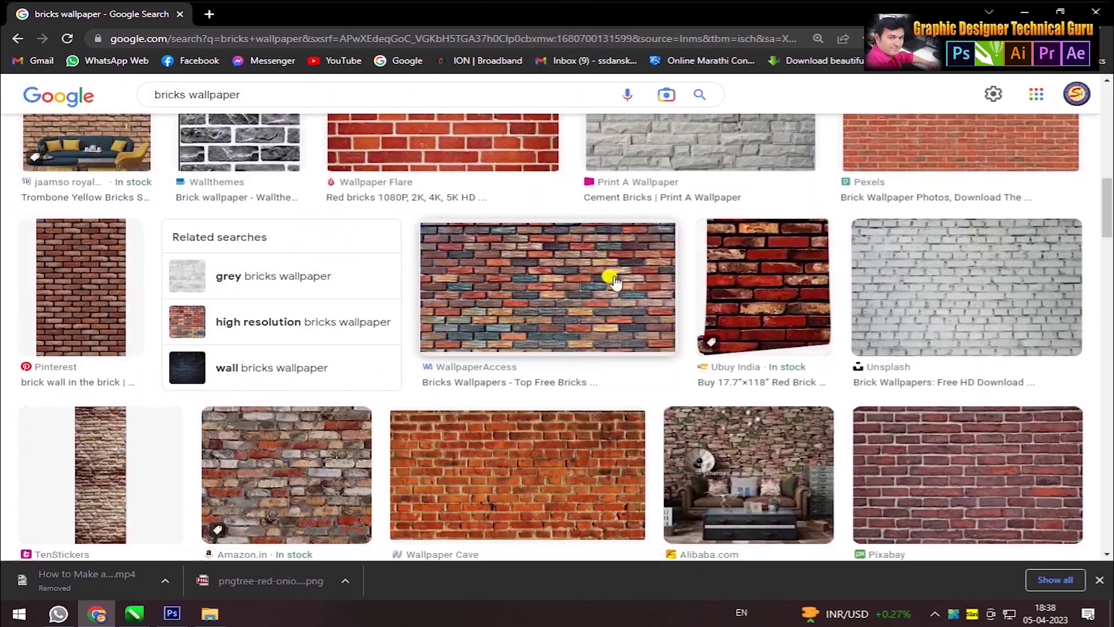
pyautogui.moveTo(1105, 199); pyautogui.dragTo(1108, 392)
pyautogui.scroll(5, 1020, 286)
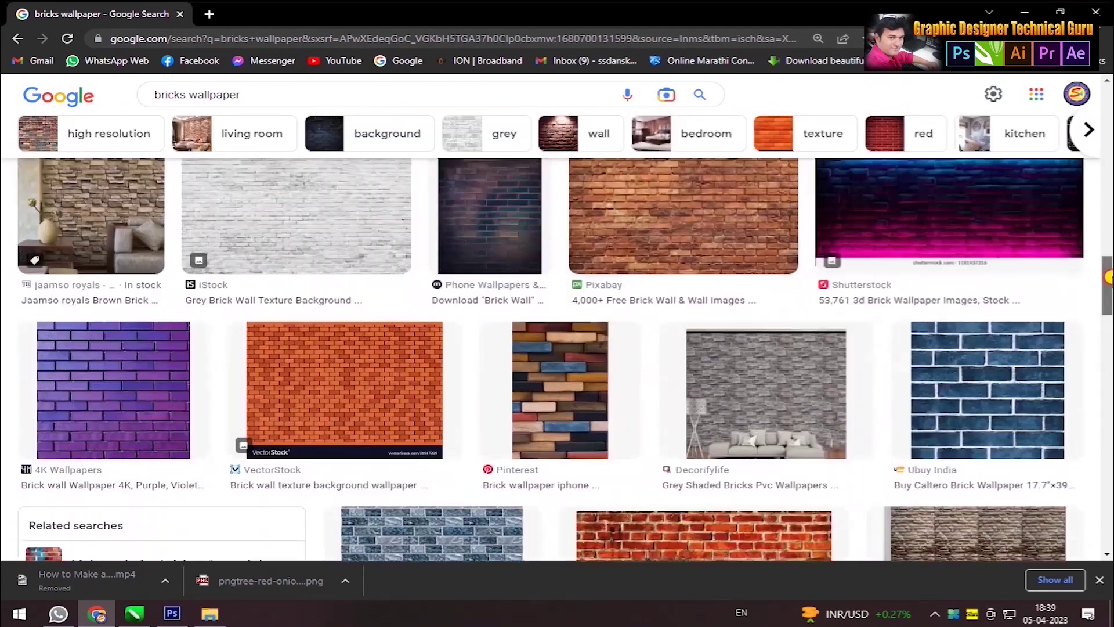
pyautogui.click(1020, 286)
pyautogui.scroll(-4, 969, 281)
pyautogui.scroll(-2, 969, 291)
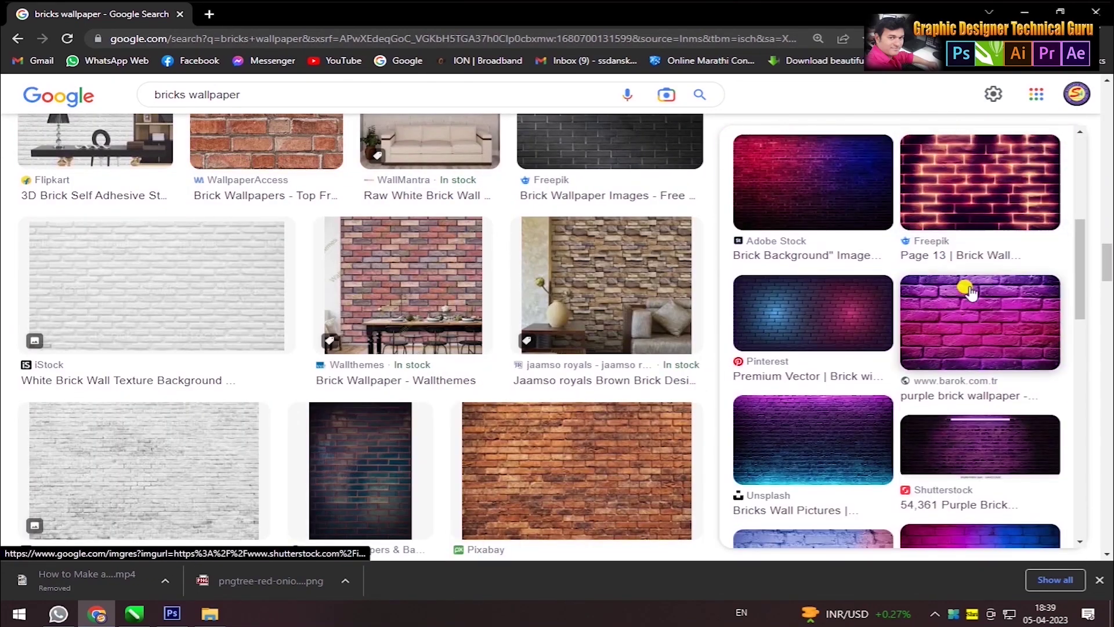
pyautogui.click(876, 418)
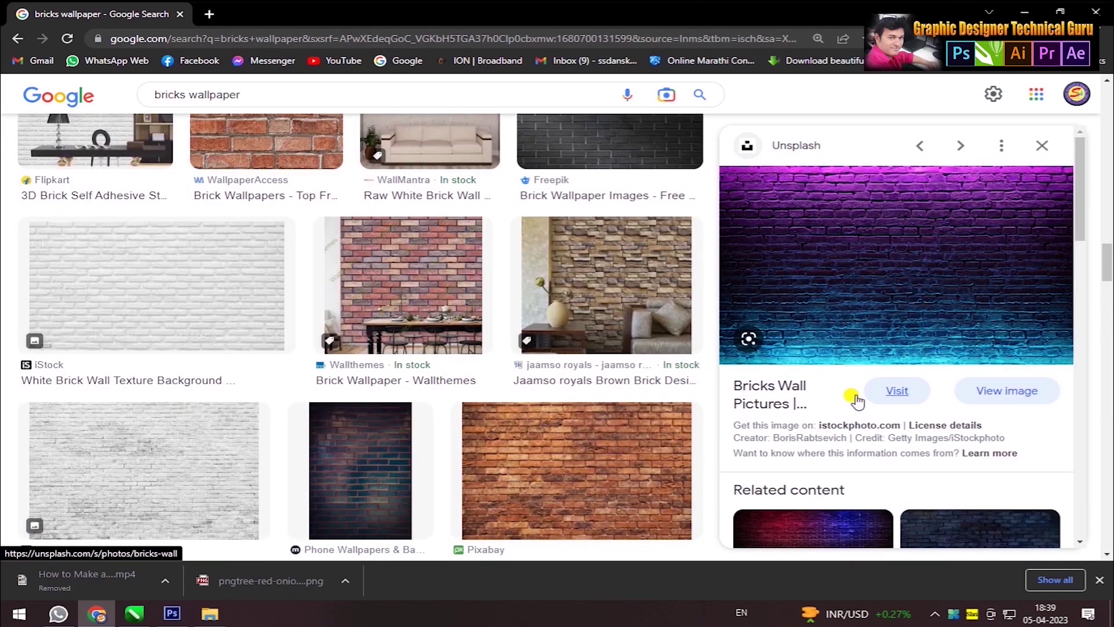
pyautogui.click(1011, 392)
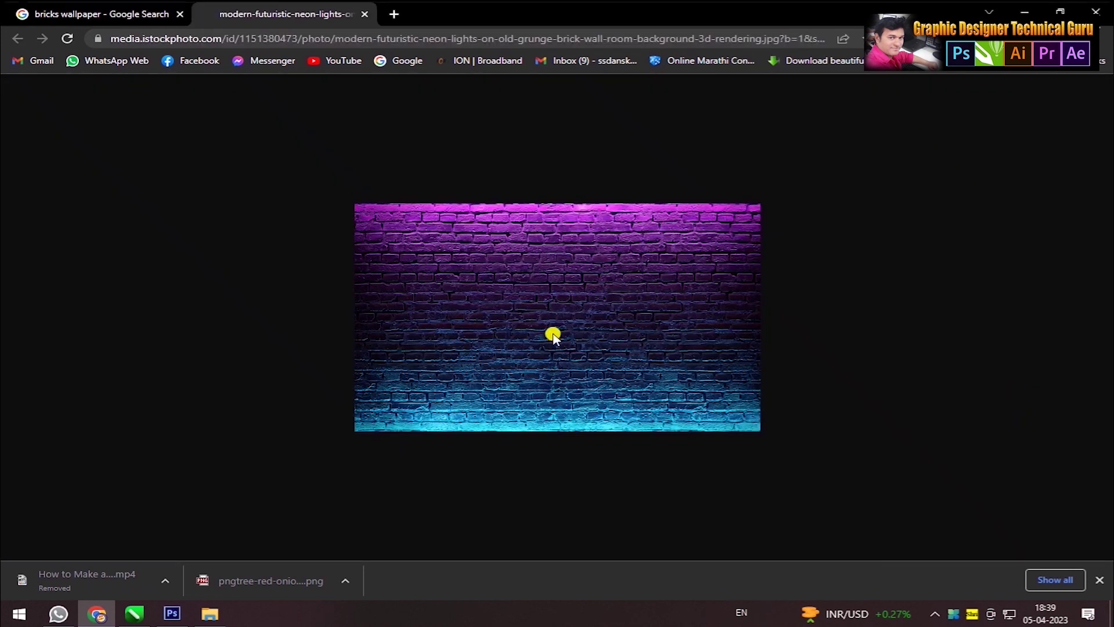
# - Copy the neon brick wall image, paste it into the CorelDRAW document and move it below the empty rectangle
pyautogui.rightClick(462, 249)
pyautogui.click(518, 294)
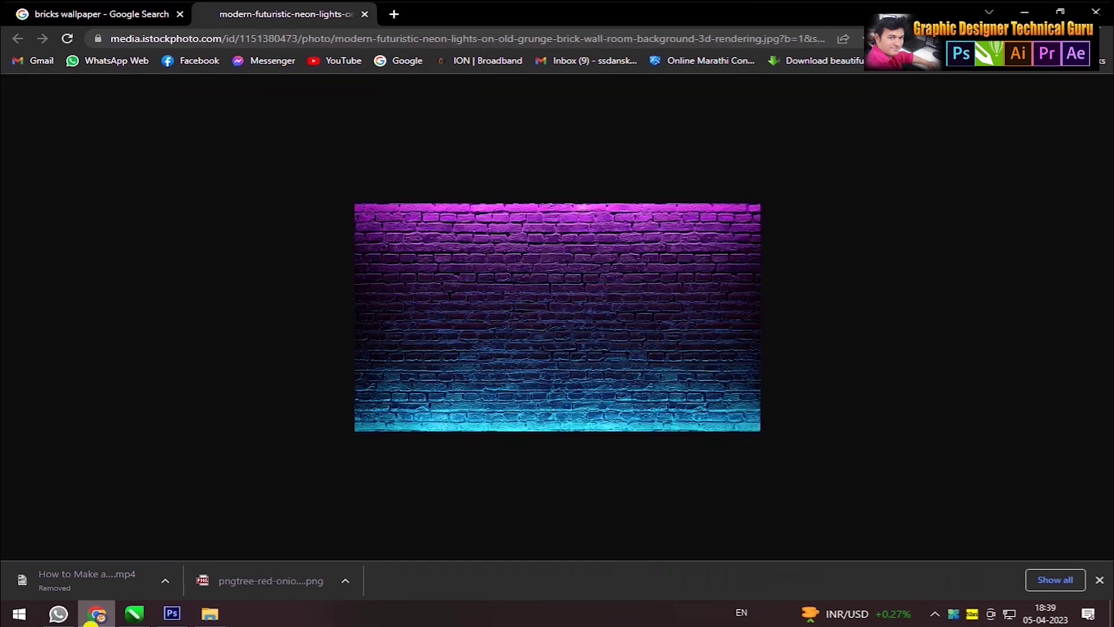
pyautogui.click(134, 614)
pyautogui.hotkey('ctrl', 'v')
pyautogui.scroll(-2, 477, 252)
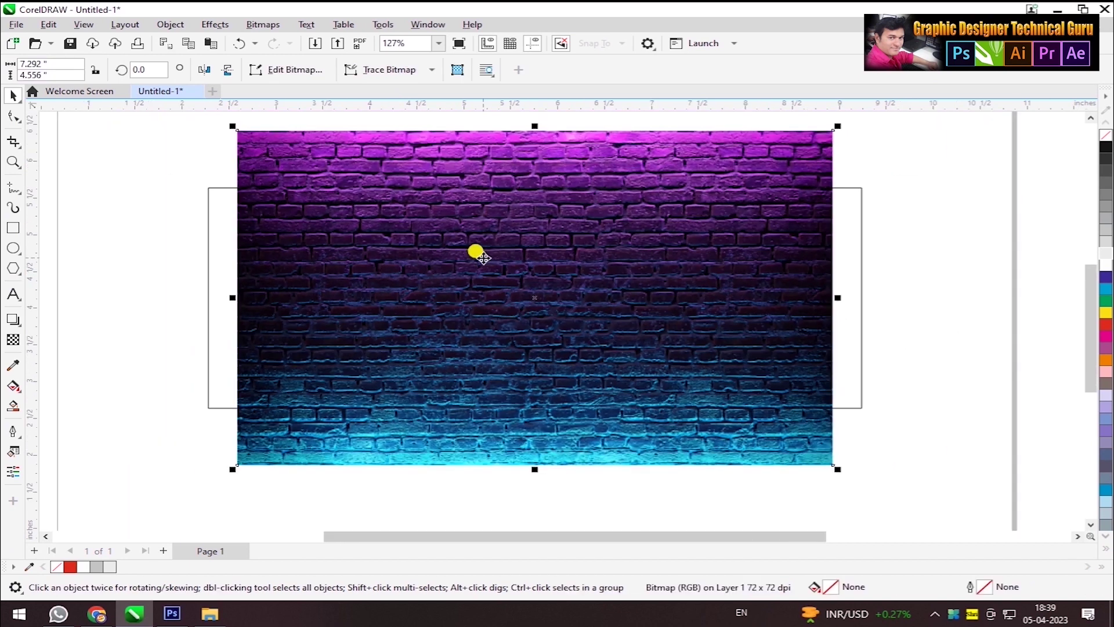
pyautogui.moveTo(621, 229); pyautogui.dragTo(636, 423)
pyautogui.moveTo(617, 352); pyautogui.dragTo(626, 489)
# - Try placing the brick wall image inside the rectangle as a PowerClip and undo it
pyautogui.hotkey('ctrl', '1')
pyautogui.click(523, 270)
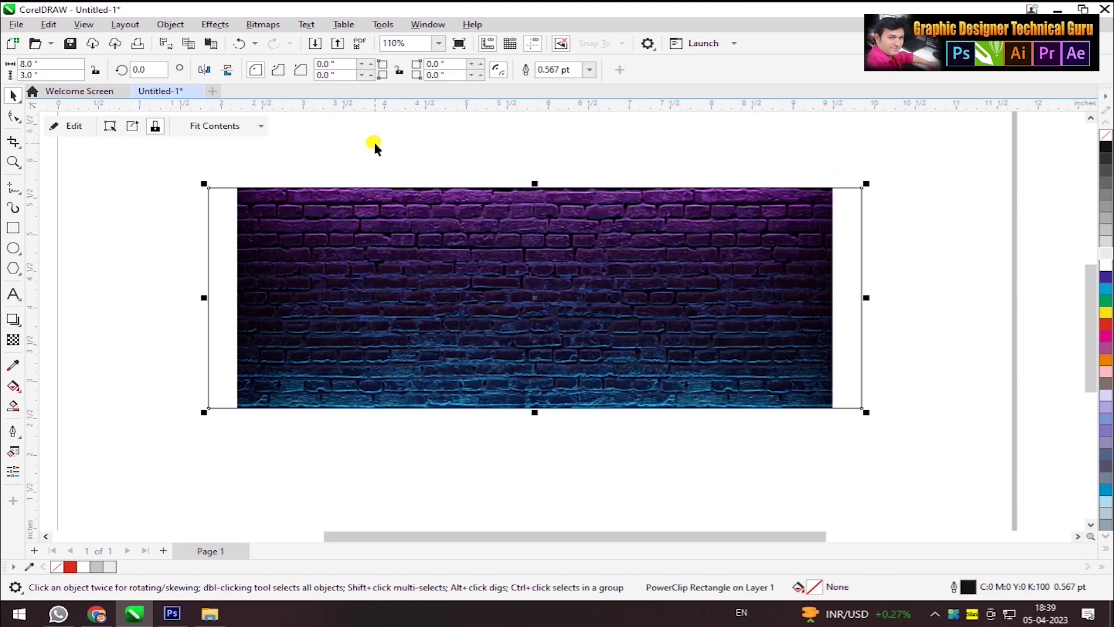
pyautogui.hotkey('ctrl', 'z')
# - Place the brick wall image inside the empty rectangle as a PowerClip
pyautogui.click(170, 24)
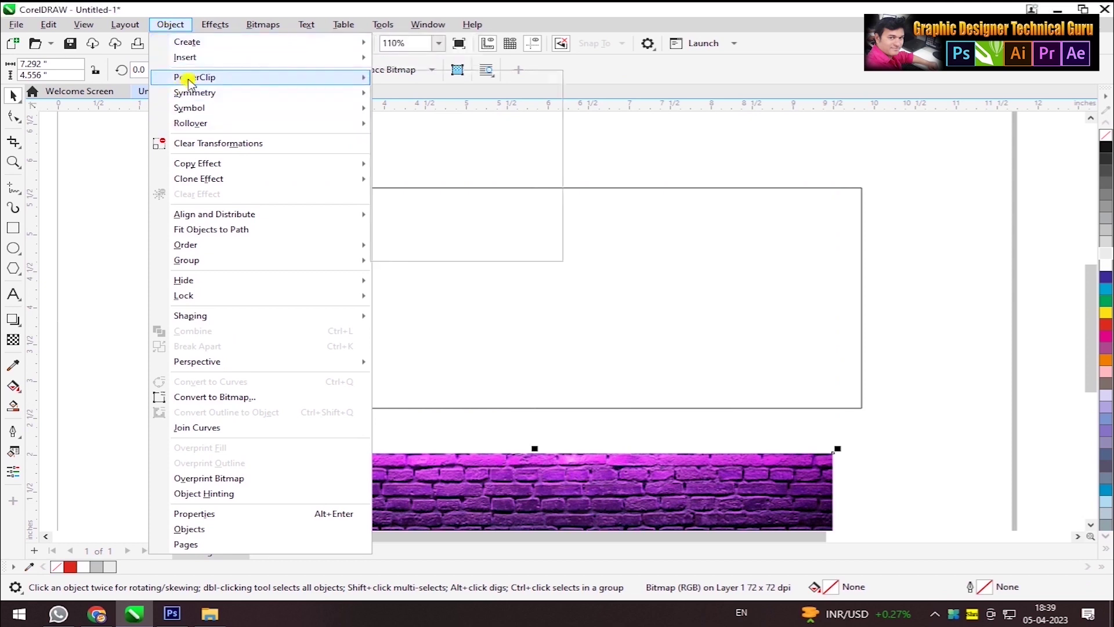
pyautogui.click(411, 78)
pyautogui.click(614, 296)
# - Edit the PowerClip contents to resize the brick wall image until it fills the whole rectangle, and finish editing
pyautogui.doubleClick(618, 294)
pyautogui.moveTo(837, 126); pyautogui.dragTo(739, 180)
pyautogui.moveTo(739, 308); pyautogui.dragTo(864, 316)
pyautogui.moveTo(534, 179); pyautogui.dragTo(544, 156)
pyautogui.click(70, 126)
pyautogui.scroll(1, 414, 181)
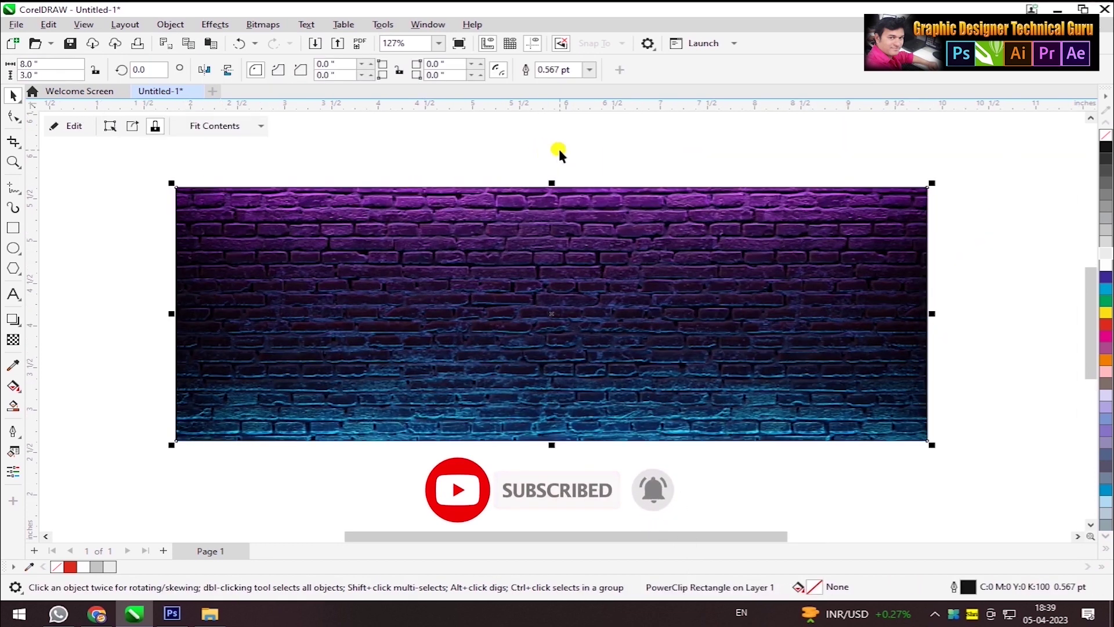
pyautogui.scroll(2, 516, 290)
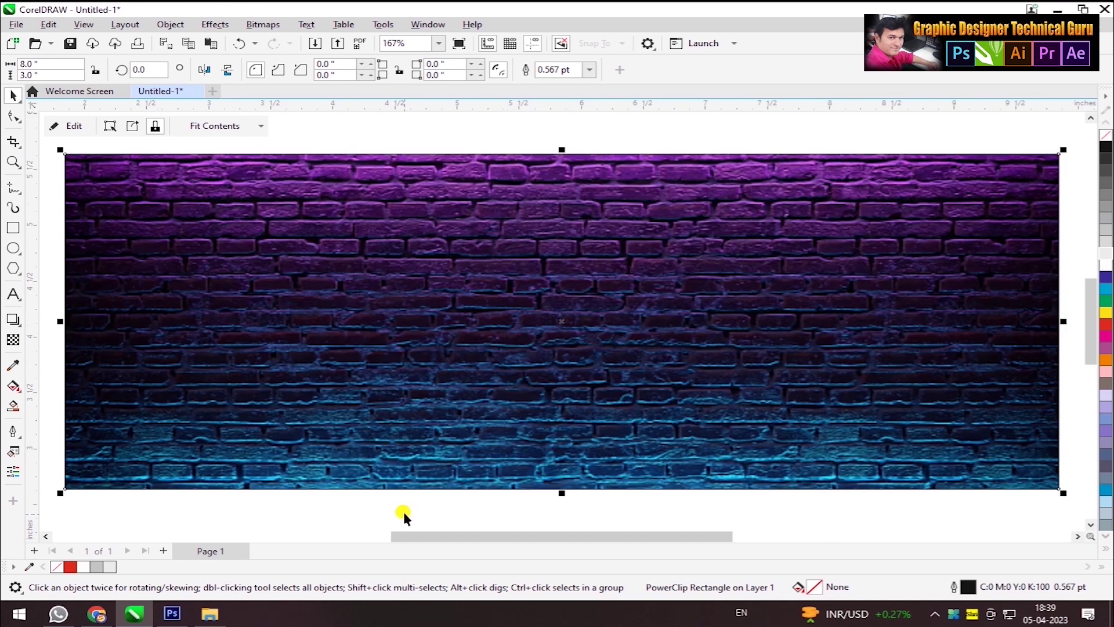
pyautogui.click(403, 513)
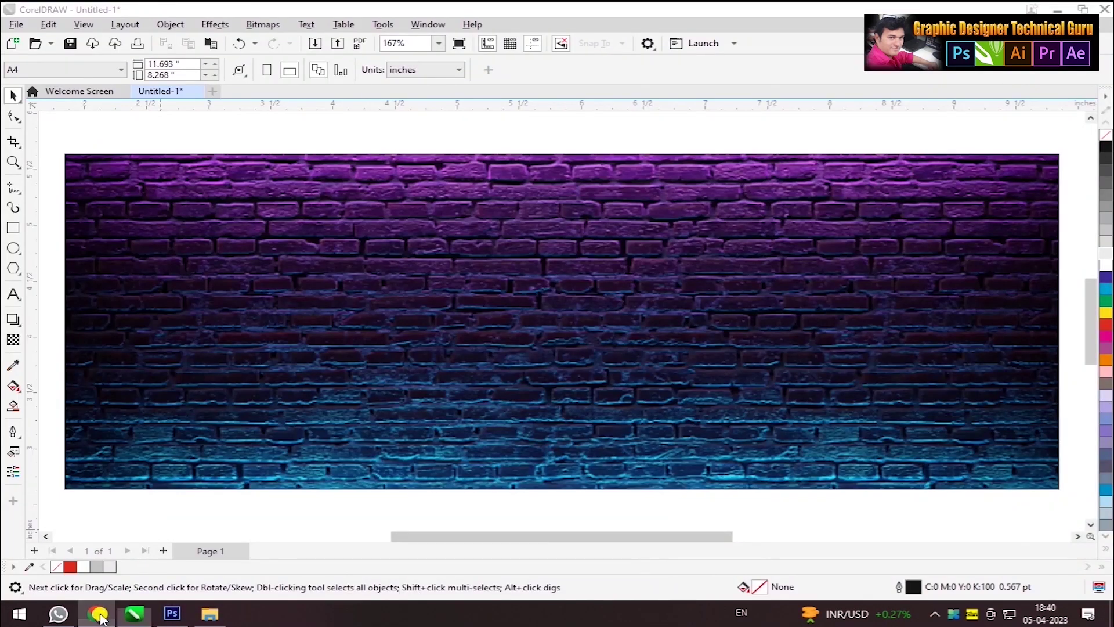
# - Switch to the browser, search images for "neon ice cream png" and copy the iStock Ice Cream neon sign picture
pyautogui.click(99, 613)
pyautogui.click(46, 15)
pyautogui.moveTo(239, 94); pyautogui.dragTo(112, 99)
pyautogui.write('neon')
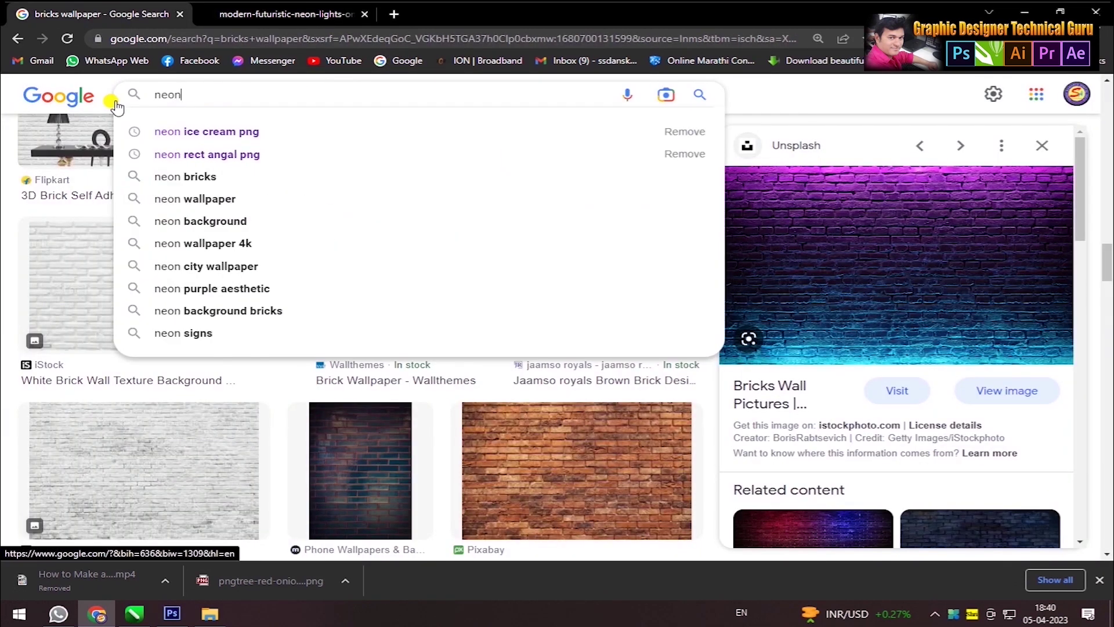
pyautogui.click(209, 132)
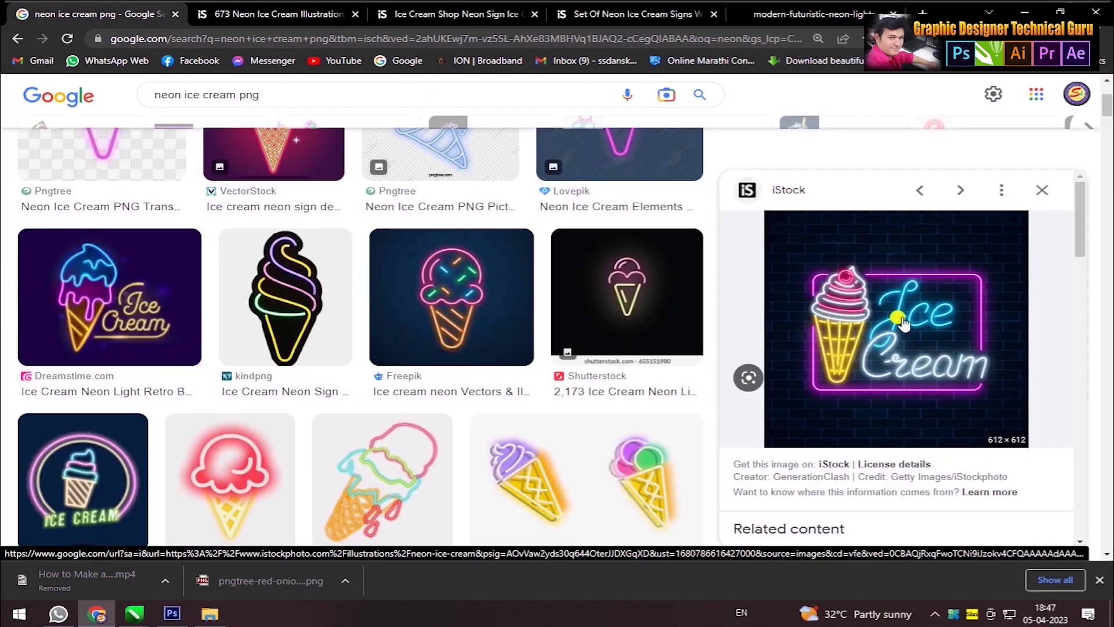
pyautogui.rightClick(903, 324)
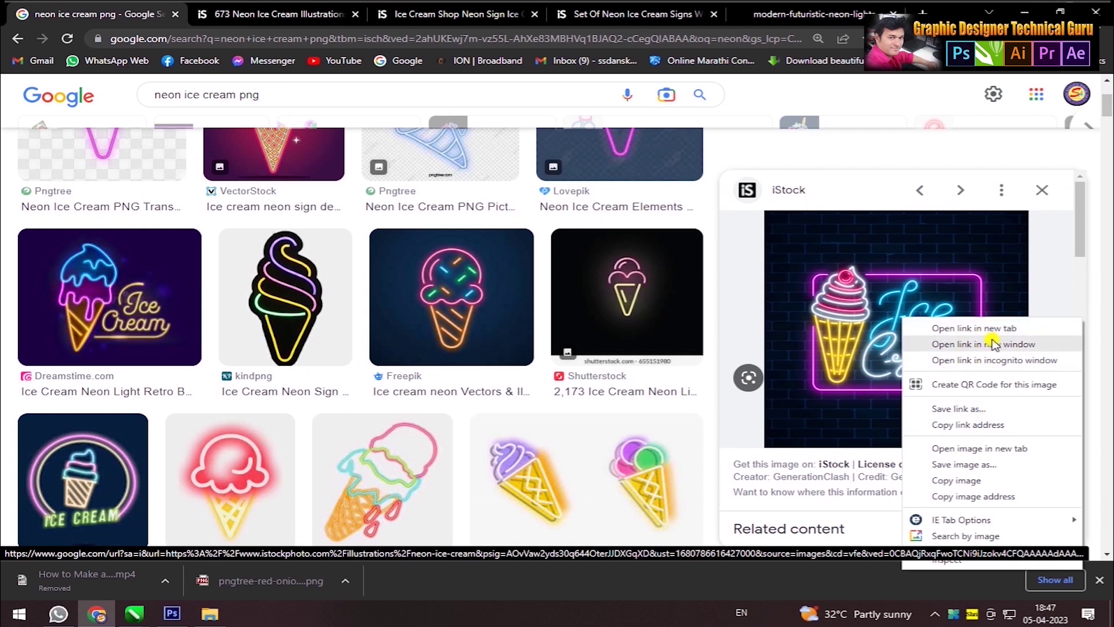
pyautogui.click(966, 480)
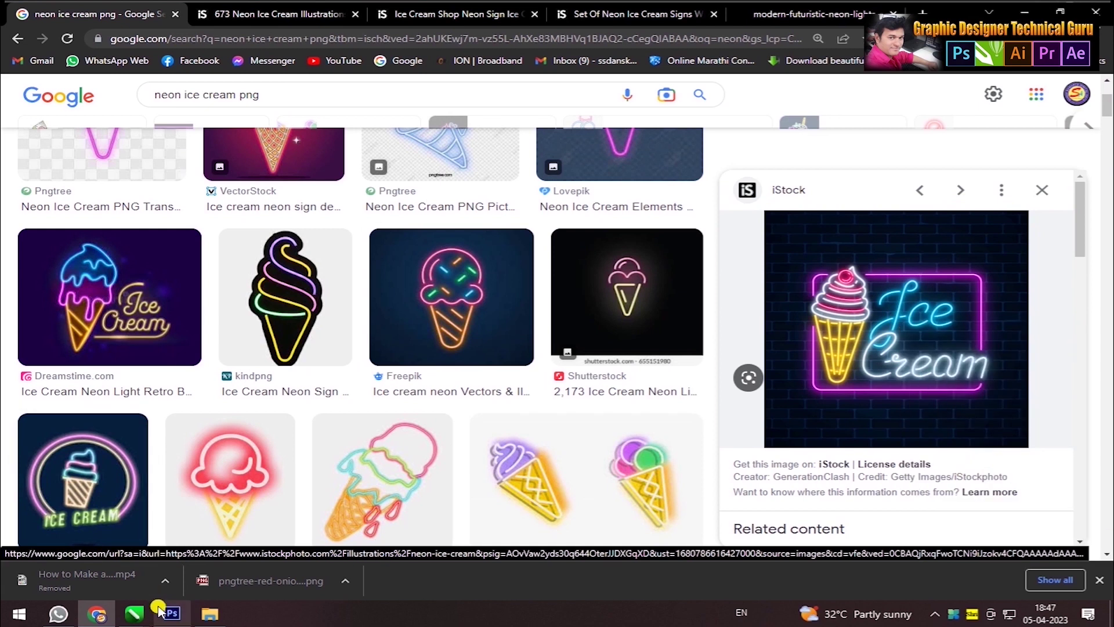
# - Switch to Photoshop, create a new document at the copied image's size and paste the Ice Cream sign into it
pyautogui.click(172, 613)
pyautogui.click(159, 51)
pyautogui.press('n')
pyautogui.click(44, 11)
pyautogui.click(91, 27)
pyautogui.press('Return')
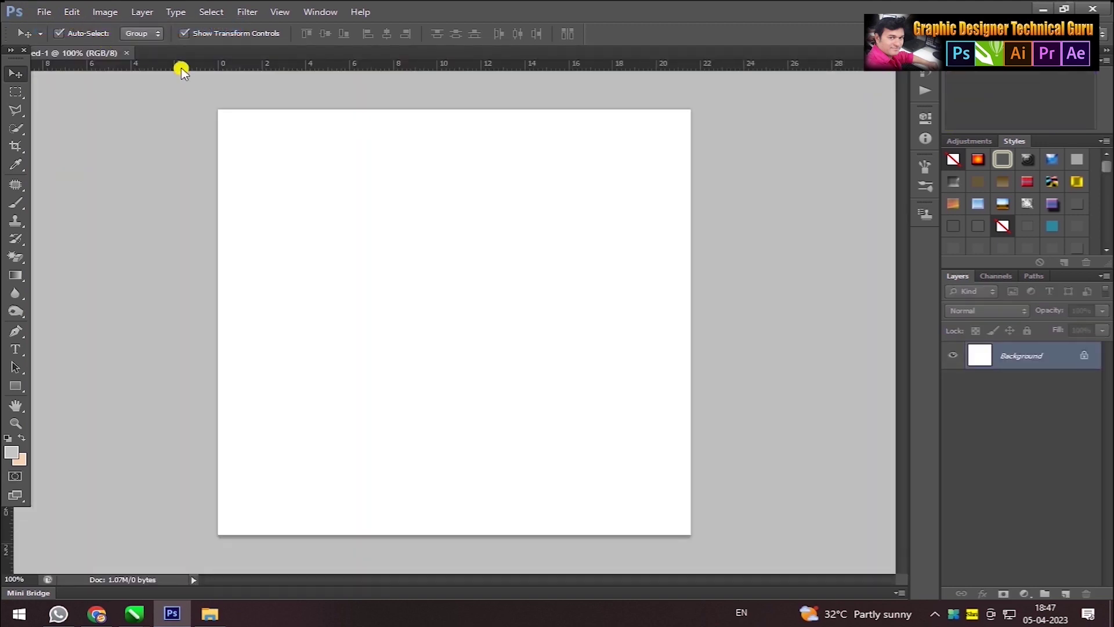
pyautogui.hotkey('ctrl', 'v')
pyautogui.rightClick(163, 221)
pyautogui.click(177, 243)
pyautogui.click(738, 224)
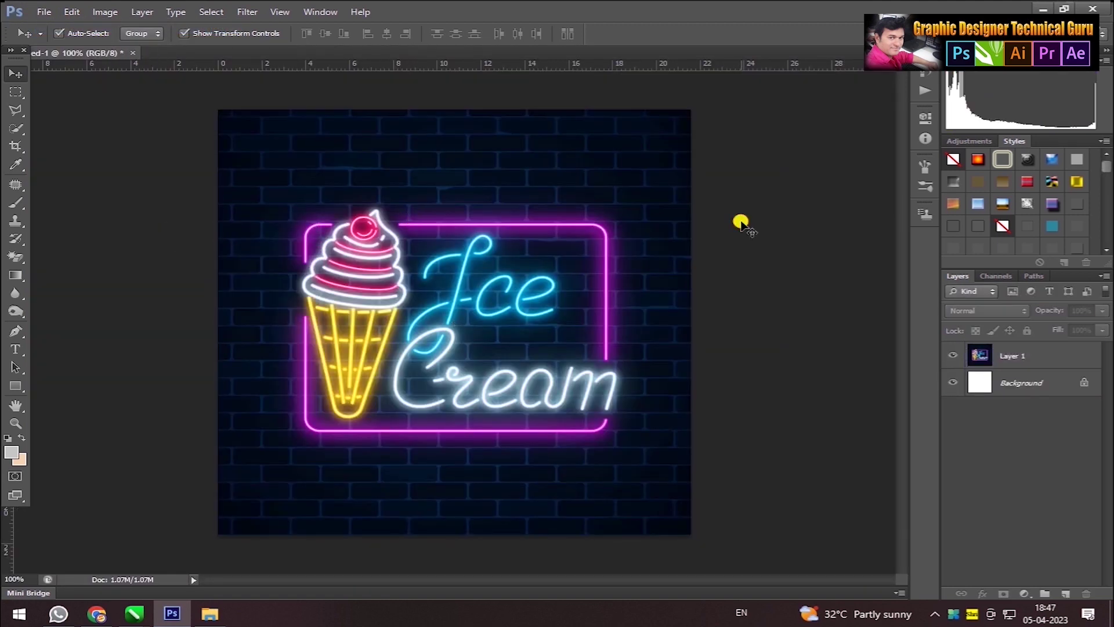
pyautogui.scroll(1, 238, 165)
pyautogui.scroll(-1, 431, 199)
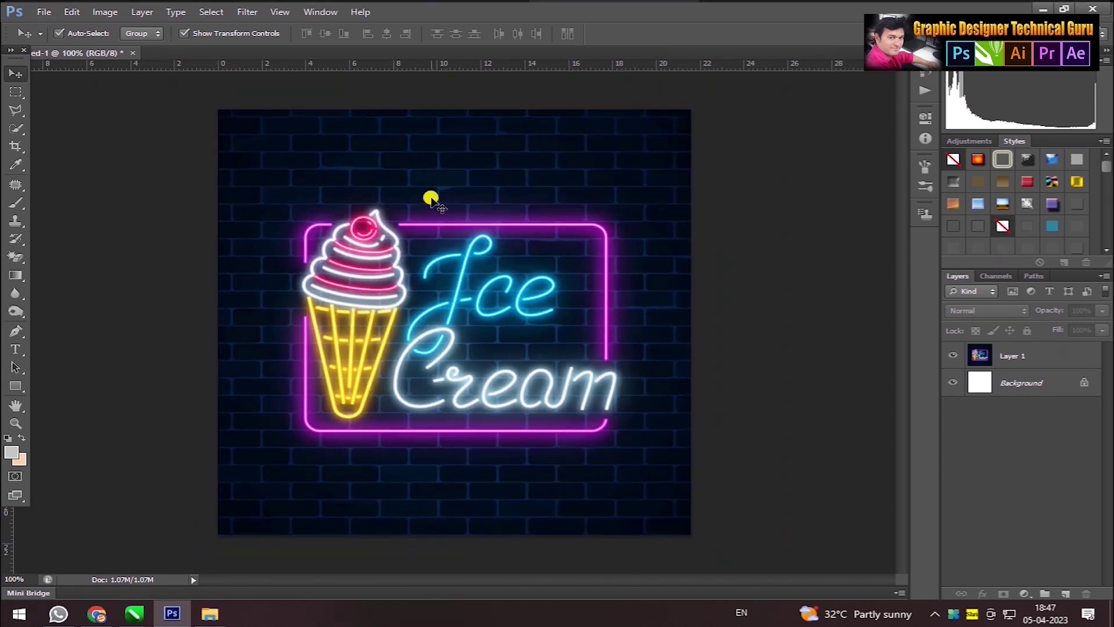
# - Scale the Ice Cream sign layer down about its centre to about 80%, 17.36 cm wide
pyautogui.click(1018, 383)
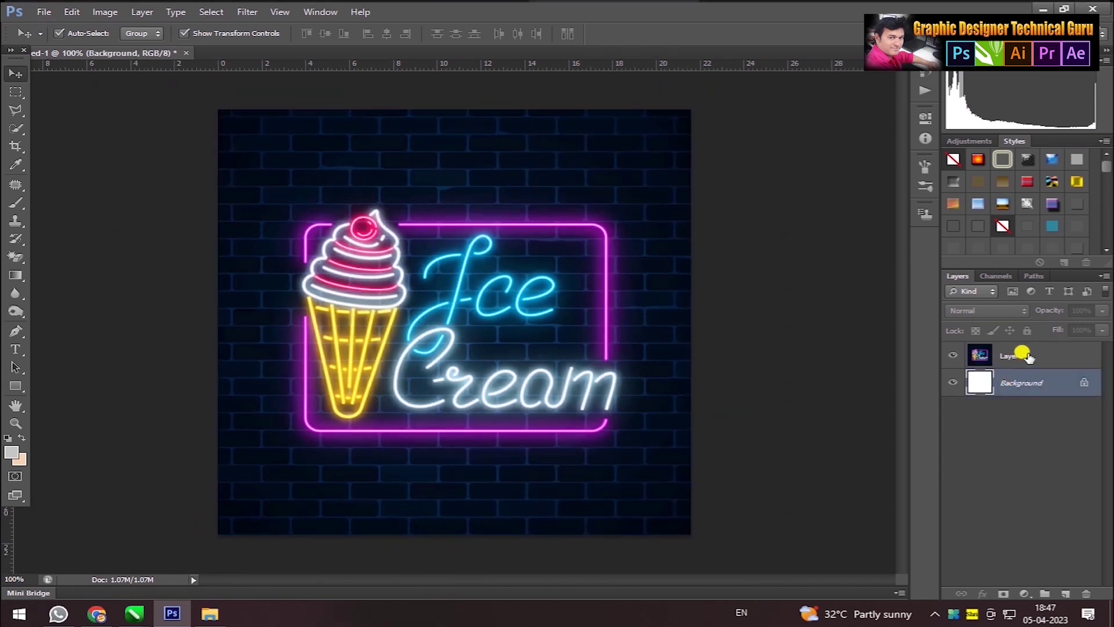
pyautogui.click(1026, 356)
pyautogui.moveTo(687, 106); pyautogui.dragTo(645, 152)
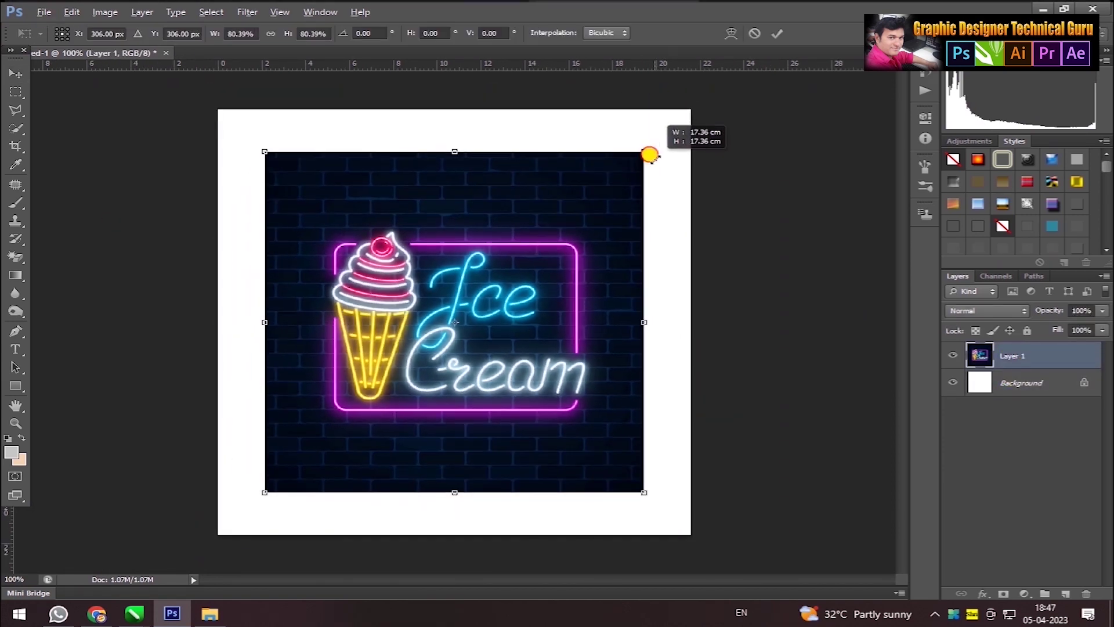
pyautogui.press('Return')
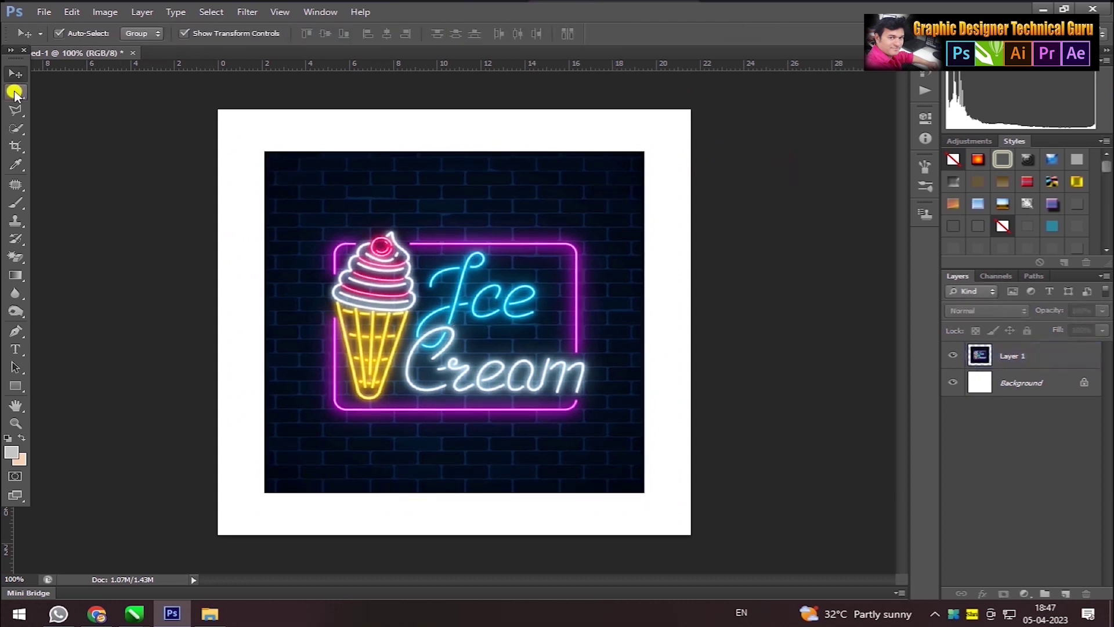
# - Erase the brick background around the Ice Cream sign on Layer 1 with a soft 200 px eraser at 0% hardness
pyautogui.click(11, 256)
pyautogui.click(68, 35)
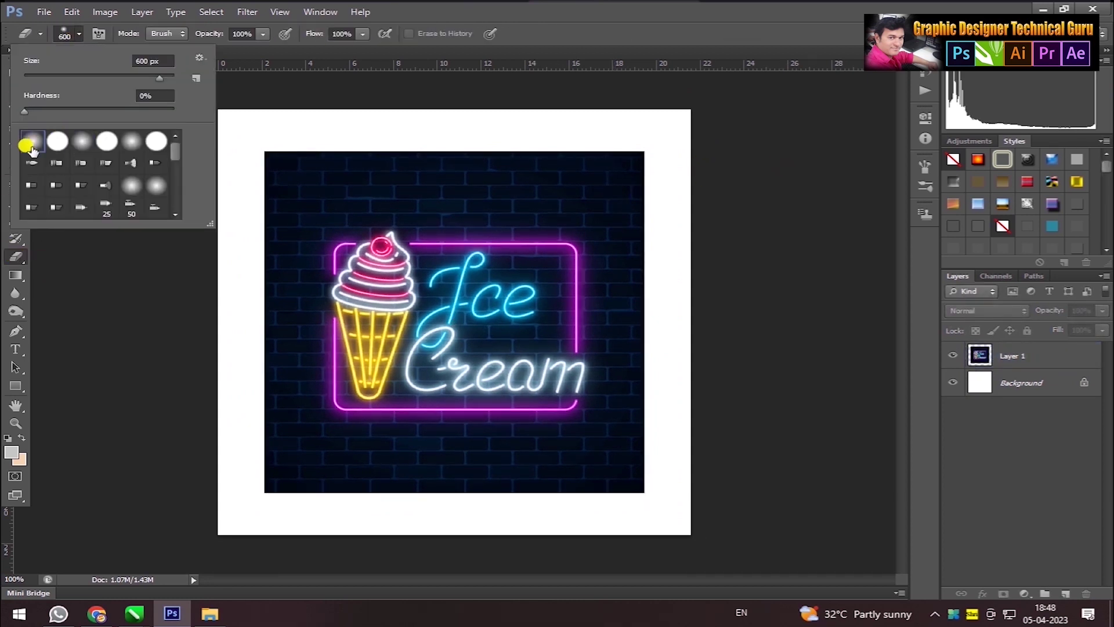
pyautogui.click(309, 182)
pyautogui.click(568, 239)
pyautogui.click(1031, 356)
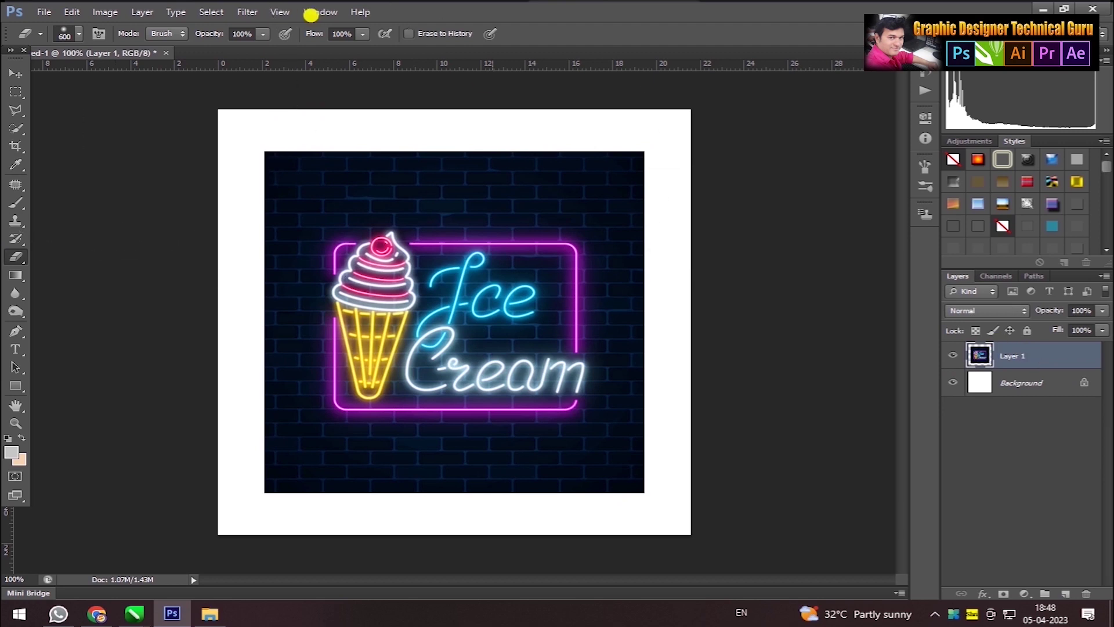
pyautogui.press('[')
pyautogui.press('[')
pyautogui.press('[')
pyautogui.press('[')
pyautogui.press('[')
pyautogui.moveTo(197, 203)
pyautogui.mouseDown()
pyautogui.moveTo(577, 137)
pyautogui.moveTo(620, 227)
pyautogui.mouseUp()
pyautogui.moveTo(151, 211)
pyautogui.mouseDown()
pyautogui.moveTo(211, 398)
pyautogui.moveTo(183, 342)
pyautogui.moveTo(273, 480)
pyautogui.moveTo(696, 405)
pyautogui.moveTo(651, 480)
pyautogui.moveTo(683, 217)
pyautogui.moveTo(607, 162)
pyautogui.moveTo(480, 149)
pyautogui.moveTo(283, 186)
pyautogui.moveTo(347, 487)
pyautogui.moveTo(455, 529)
pyautogui.moveTo(206, 505)
pyautogui.moveTo(677, 428)
pyautogui.moveTo(566, 157)
pyautogui.mouseUp()
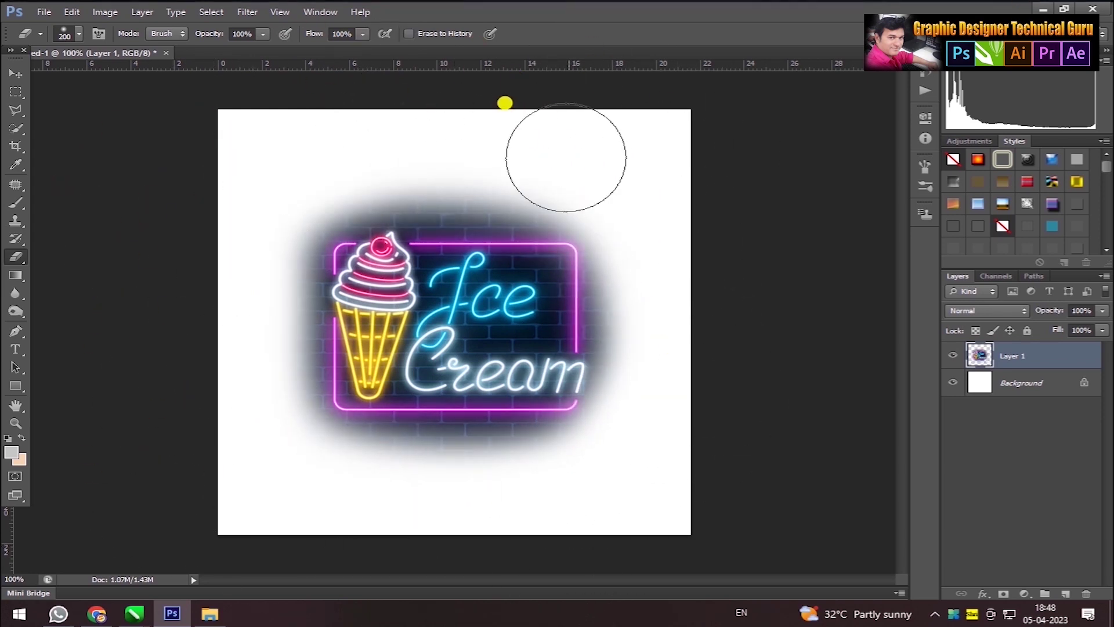
# - Hide the white Background layer and save the document on the Desktop as Untitled-1.psd
pyautogui.click(953, 382)
pyautogui.click(16, 74)
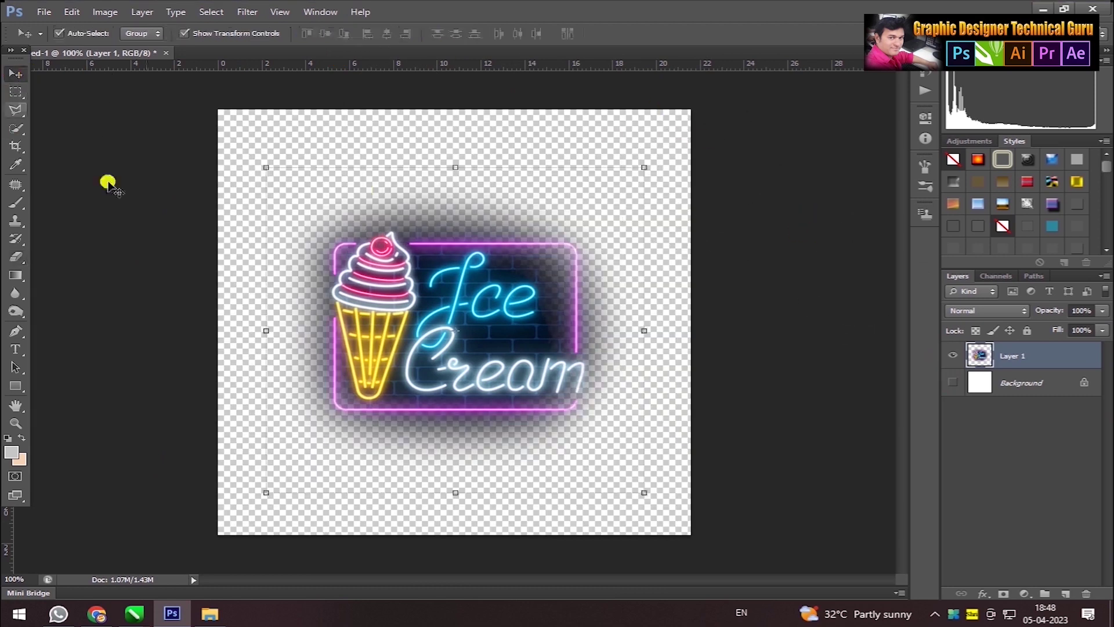
pyautogui.hotkey('ctrl', 'shift', 's')
pyautogui.click(238, 191)
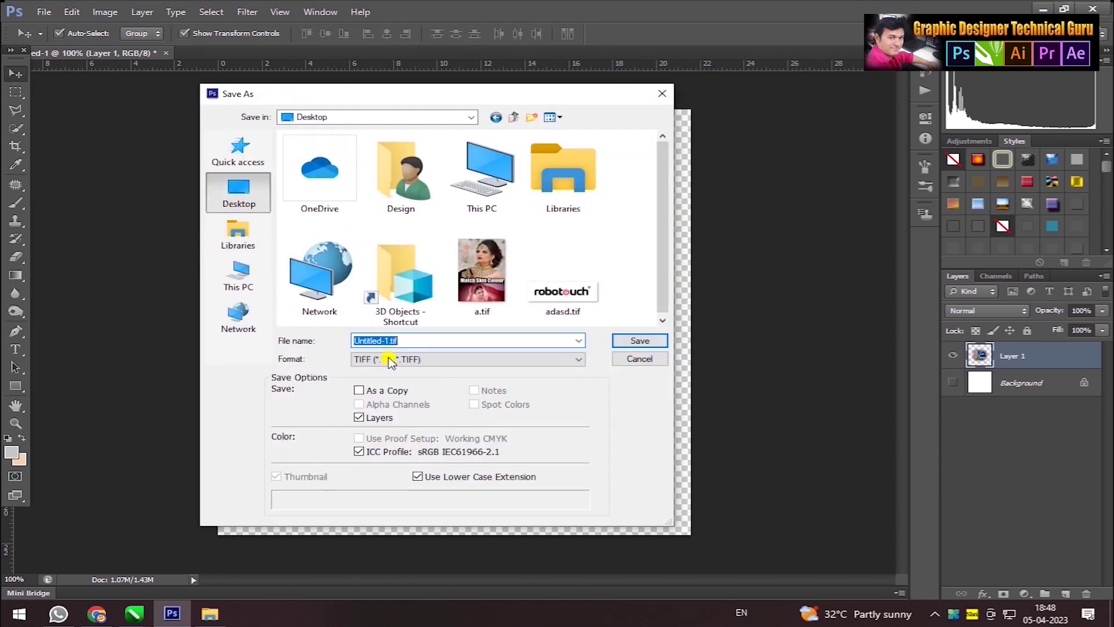
pyautogui.click(465, 359)
pyautogui.click(418, 369)
pyautogui.click(640, 341)
pyautogui.click(728, 181)
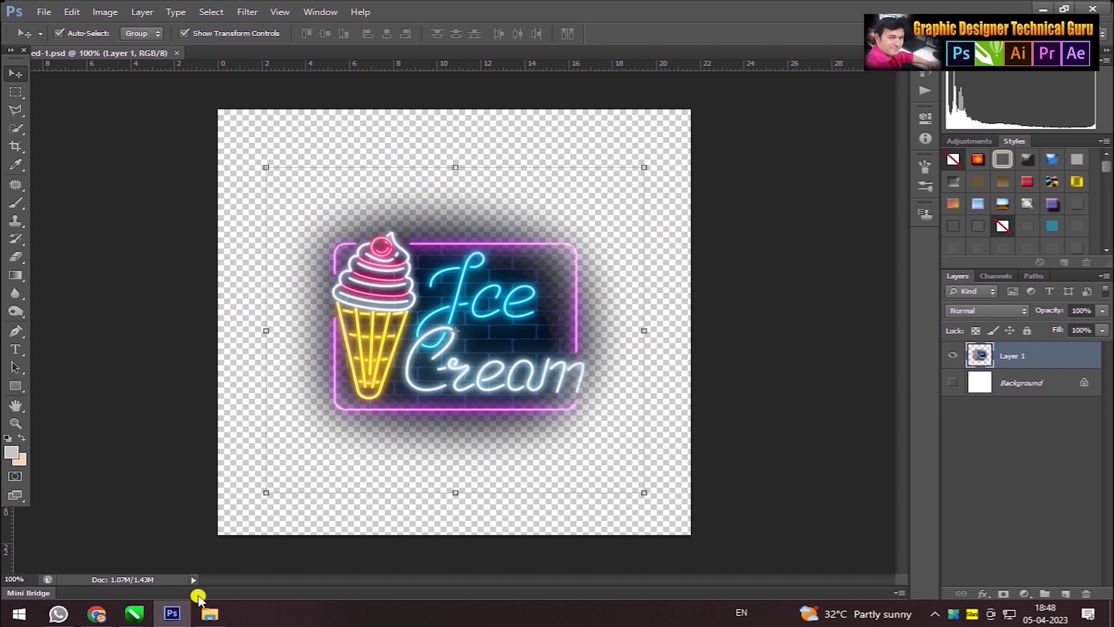
# - Switch to CorelDRAW, import Untitled-1.psd and place it about 2.37 inches wide on the left part of the brick wall
pyautogui.click(93, 548)
pyautogui.scroll(-2, 337, 223)
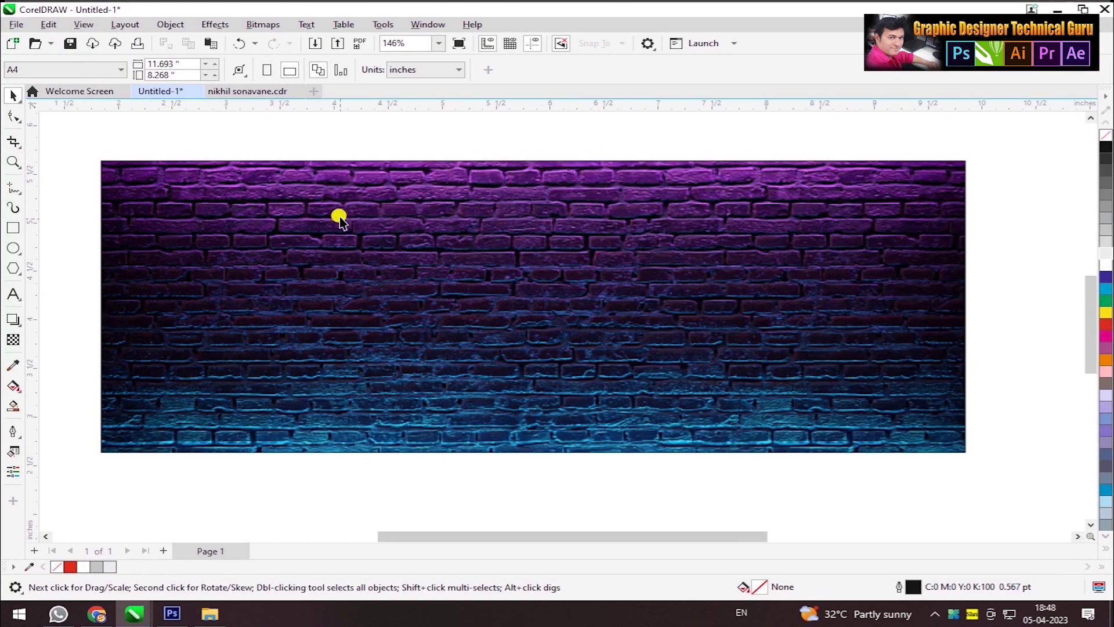
pyautogui.rightClick(243, 457)
pyautogui.click(295, 368)
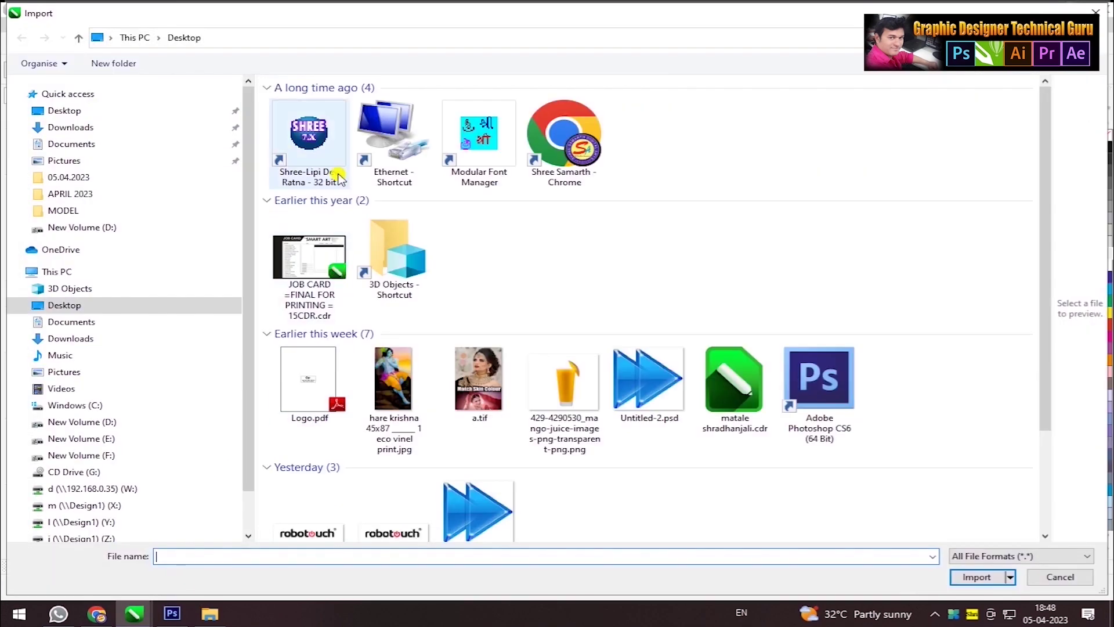
pyautogui.scroll(-3, 504, 398)
pyautogui.doubleClick(652, 460)
pyautogui.moveTo(180, 209); pyautogui.dragTo(411, 404)
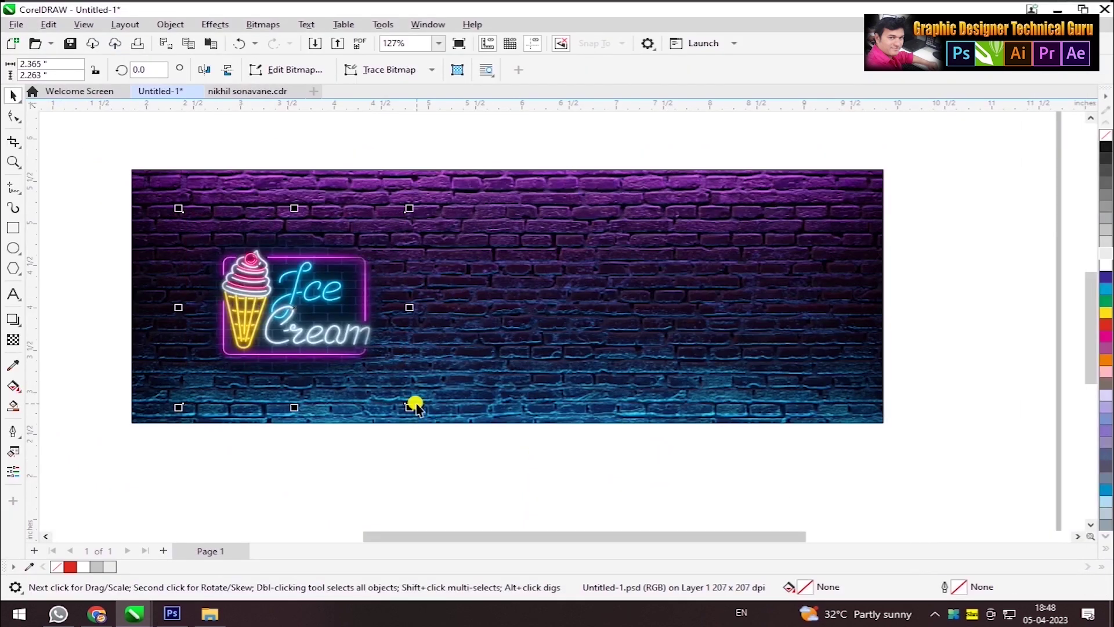
# - Enlarge the Ice Cream sign to about 3.28 by 3.14 inches, reposition it and place it inside the brick wall PowerClip
pyautogui.moveTo(411, 207); pyautogui.dragTo(485, 168)
pyautogui.moveTo(351, 273); pyautogui.dragTo(337, 256)
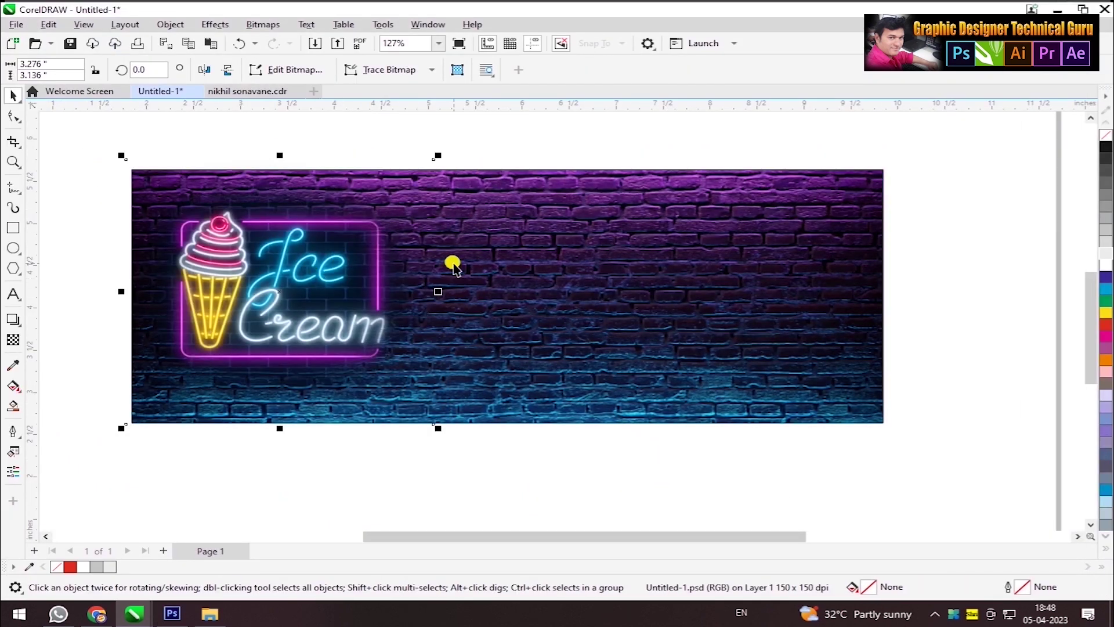
pyautogui.click(167, 24)
pyautogui.moveTo(207, 78)
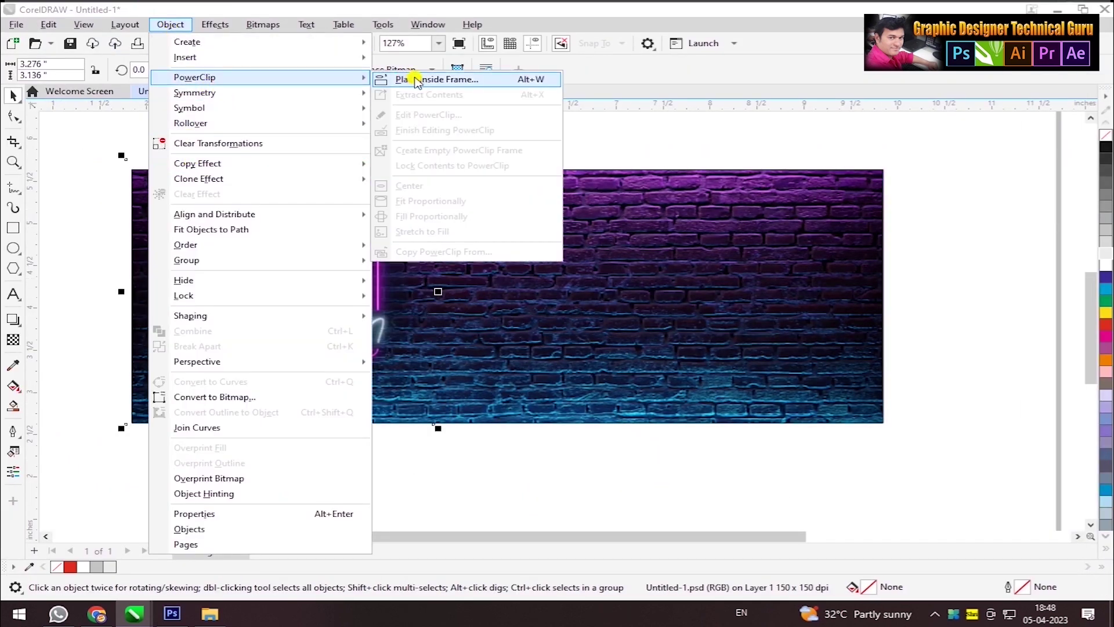
pyautogui.click(410, 77)
pyautogui.click(653, 254)
# - Edit the PowerClip contents to enlarge the Ice Cream sign slightly, and finish editing
pyautogui.doubleClick(435, 283)
pyautogui.click(364, 262)
pyautogui.moveTo(438, 154); pyautogui.dragTo(454, 140)
pyautogui.keyDown('ctrl'); pyautogui.click(946, 258); pyautogui.keyUp('ctrl')
pyautogui.click(498, 387)
pyautogui.click(379, 451)
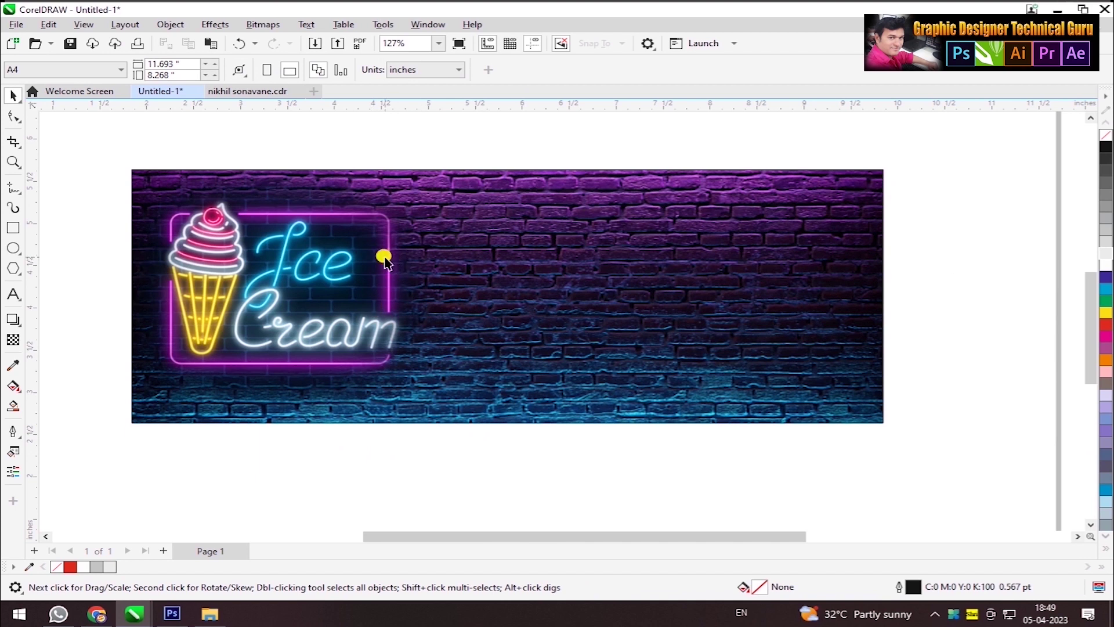
pyautogui.scroll(2, 368, 250)
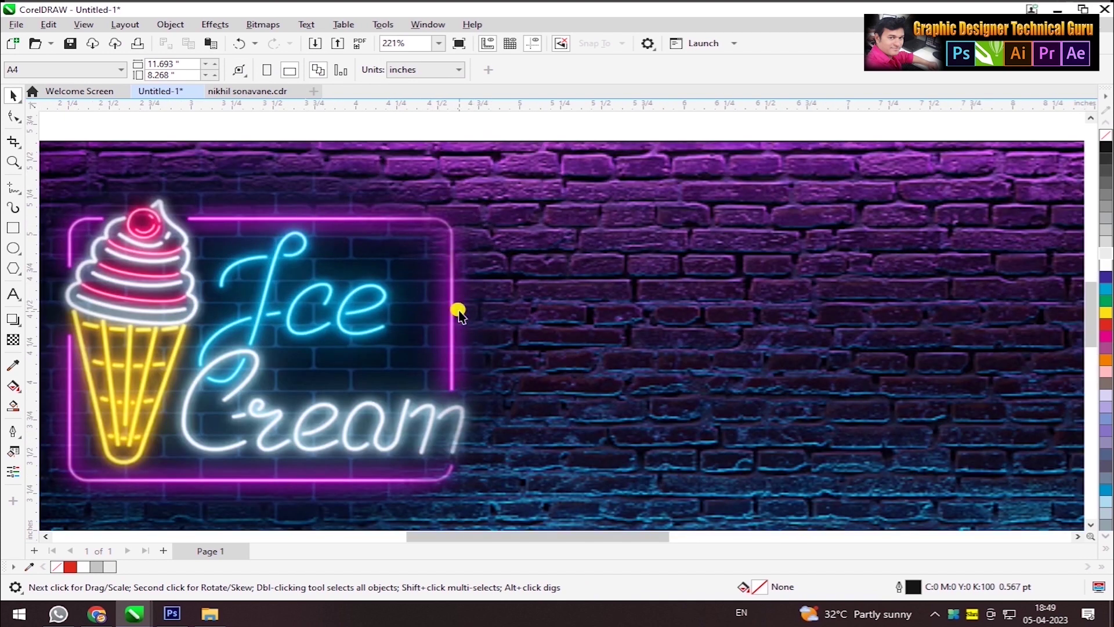
# - Add the text "Lucky" on the brick wall beside the Ice Cream sign and enlarge it to about 3.6 inches wide
pyautogui.scroll(1, 428, 369)
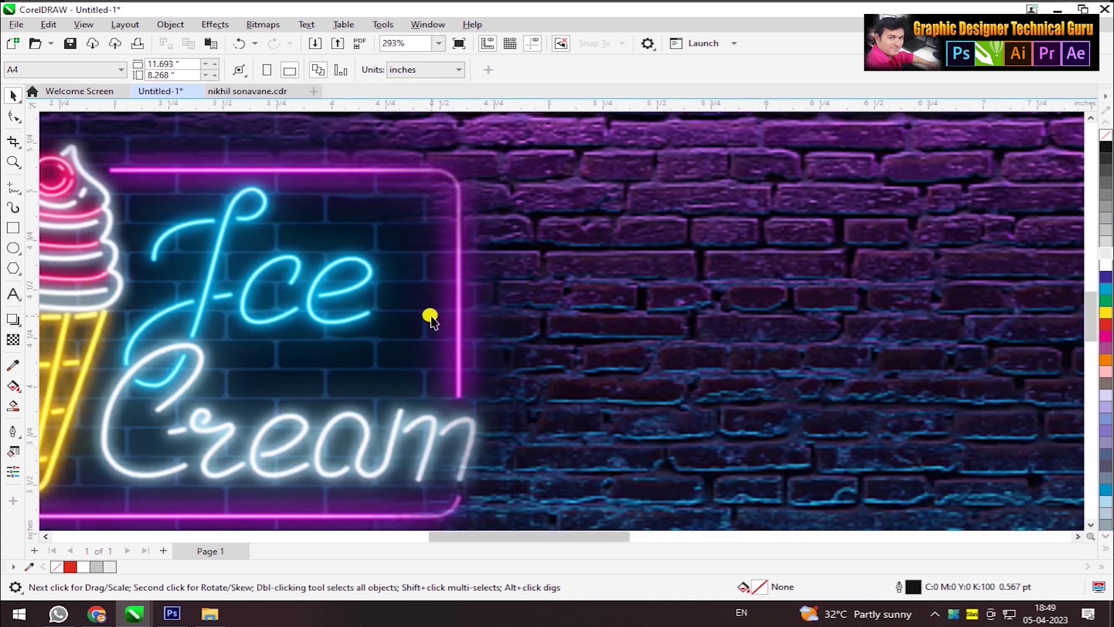
pyautogui.scroll(-3, 323, 227)
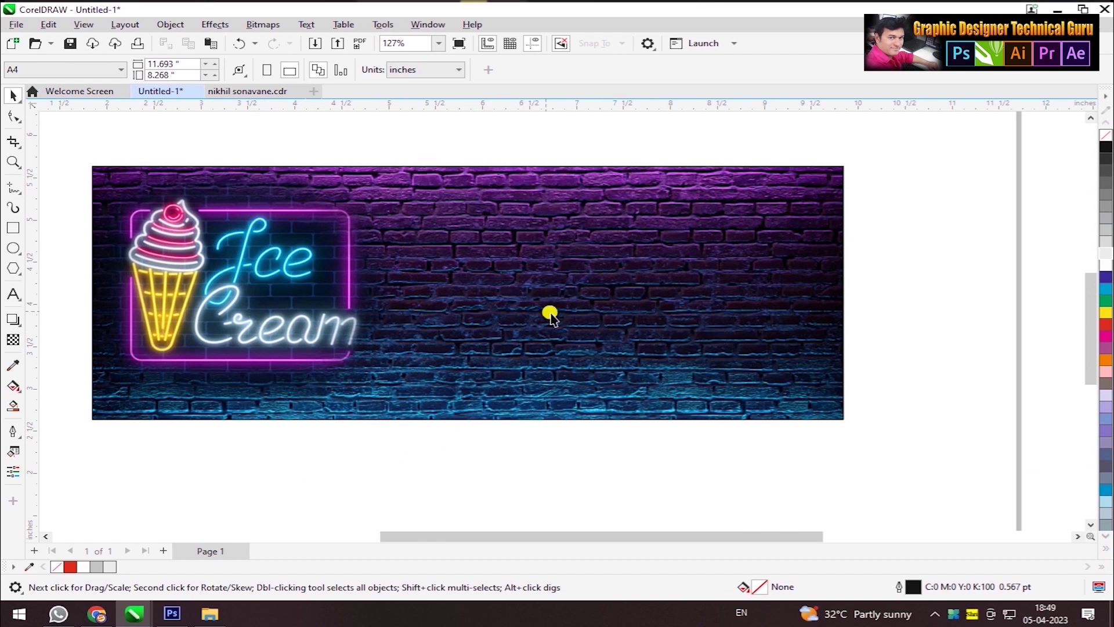
pyautogui.click(12, 294)
pyautogui.click(409, 282)
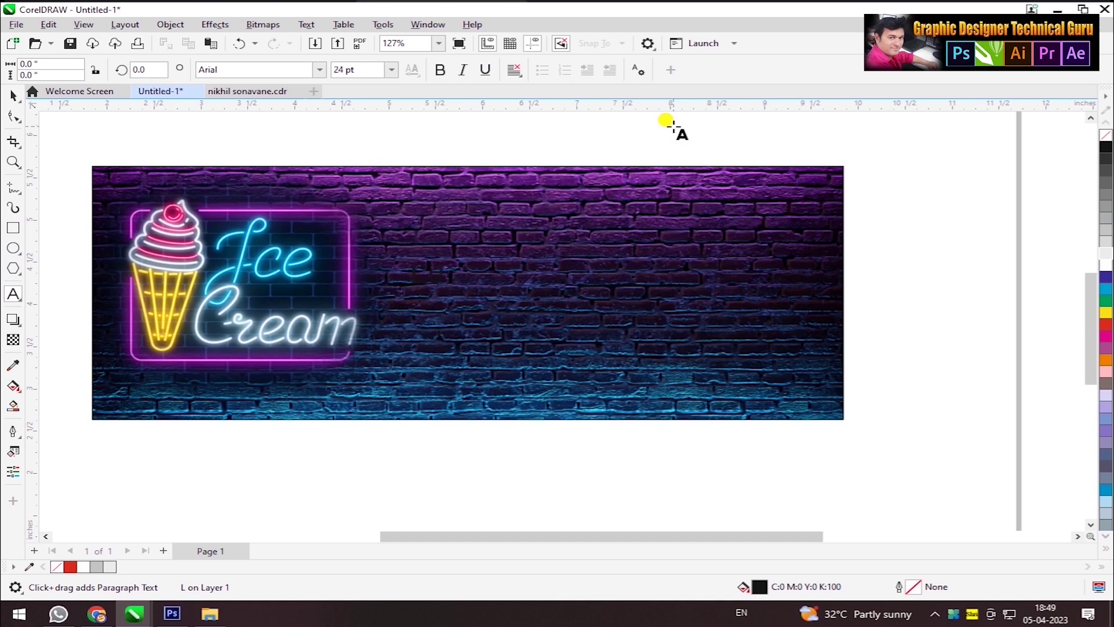
pyautogui.write('Lucky')
pyautogui.hotkey('ctrl', 'a')
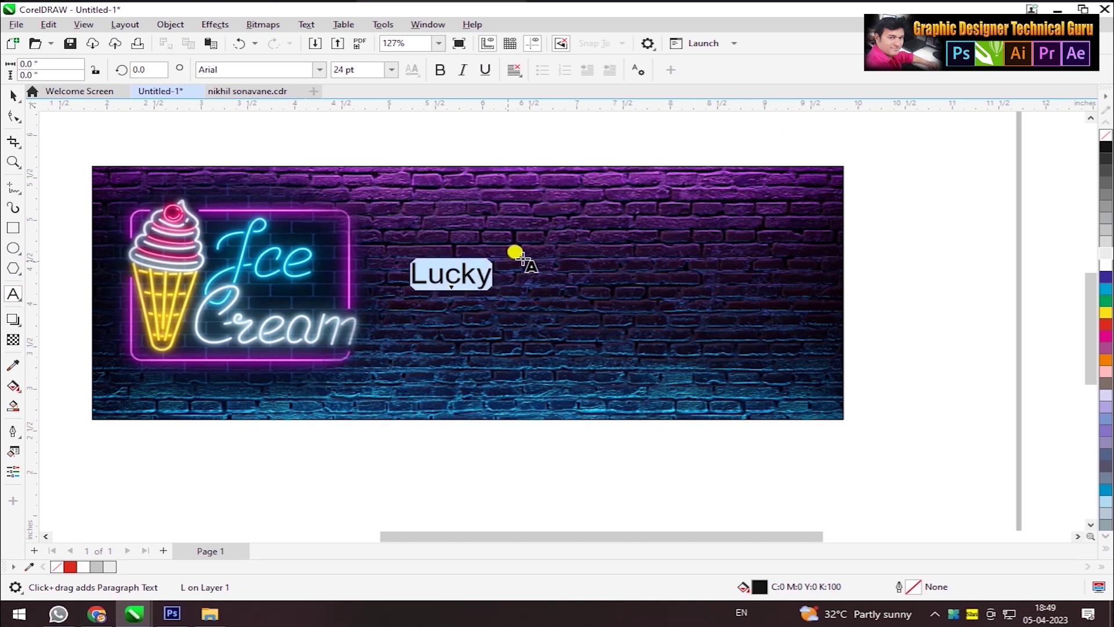
pyautogui.moveTo(496, 259); pyautogui.dragTo(805, 165)
pyautogui.hotkey('ctrl', 'space')
# - Place a smaller copy of "Lucky", about 54 pt, beneath the original and change its wording to "boy's"
pyautogui.moveTo(557, 229); pyautogui.dragTo(582, 328)
pyautogui.rightClick(582, 328)
pyautogui.moveTo(757, 383); pyautogui.dragTo(676, 377)
pyautogui.moveTo(594, 318); pyautogui.dragTo(591, 331)
pyautogui.click(12, 293)
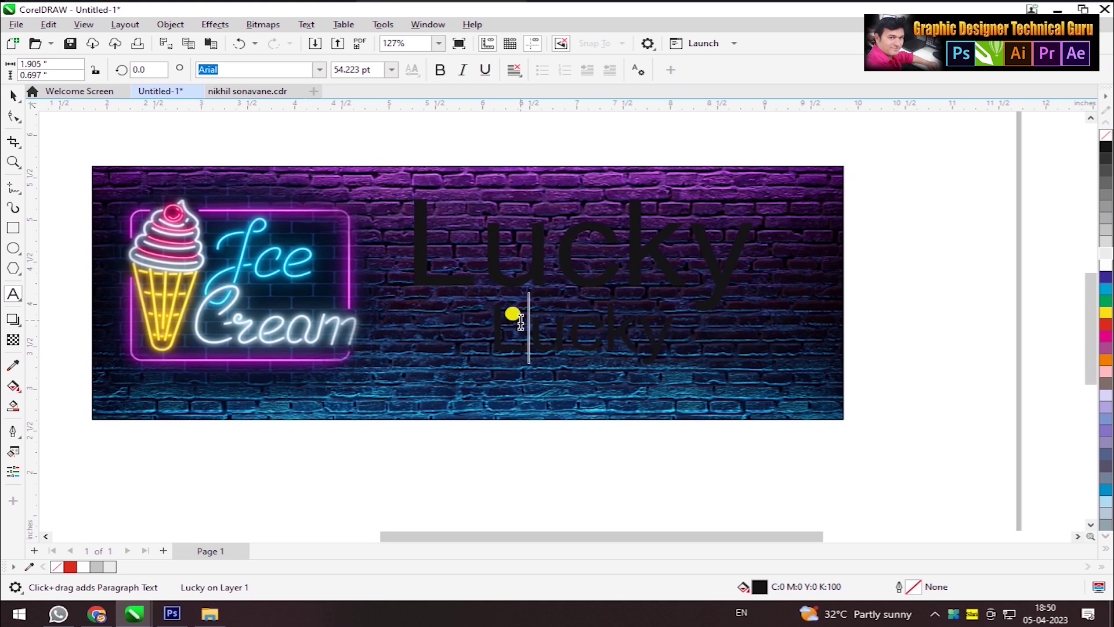
pyautogui.doubleClick(510, 311)
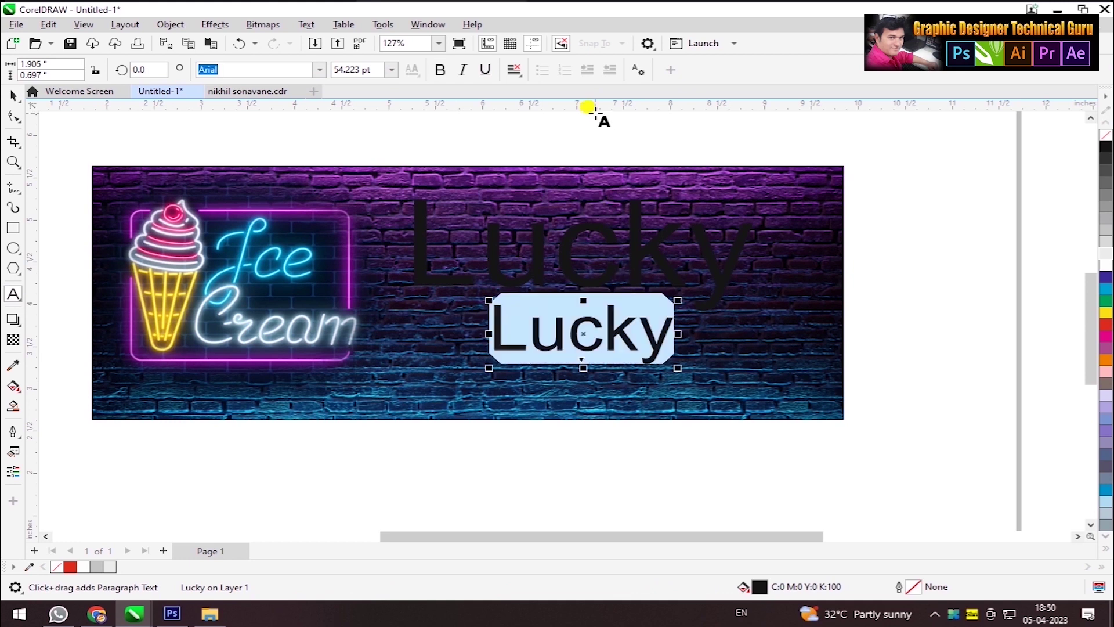
pyautogui.write("boy's")
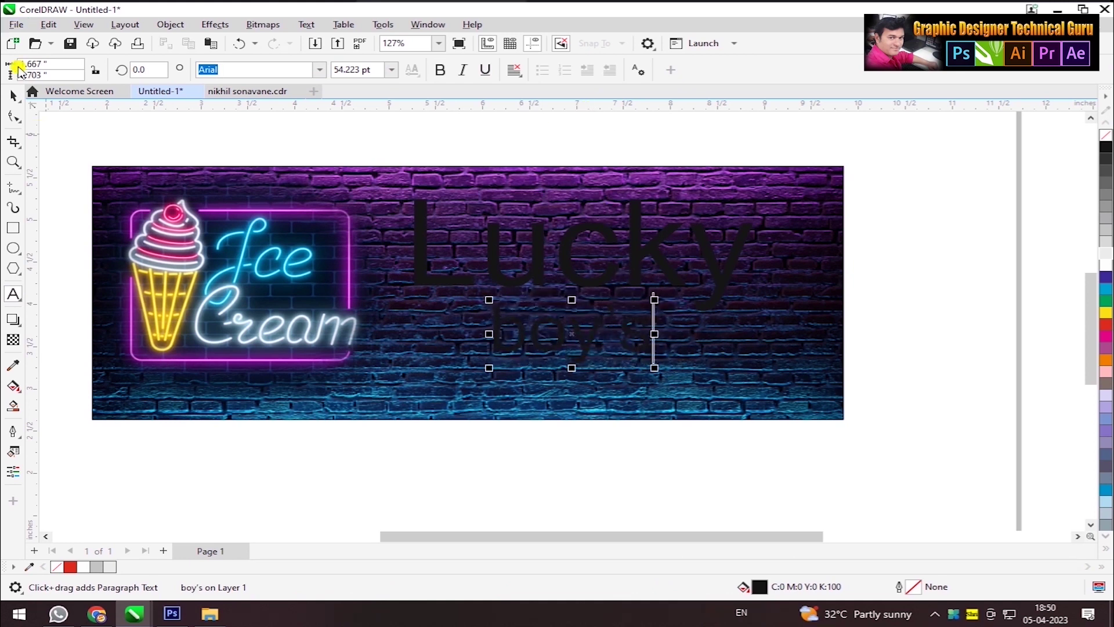
# - Set both texts in the Impact font and enlarge them together to about 3.83 by 2.31 inches
pyautogui.click(12, 94)
pyautogui.moveTo(913, 164); pyautogui.dragTo(365, 478)
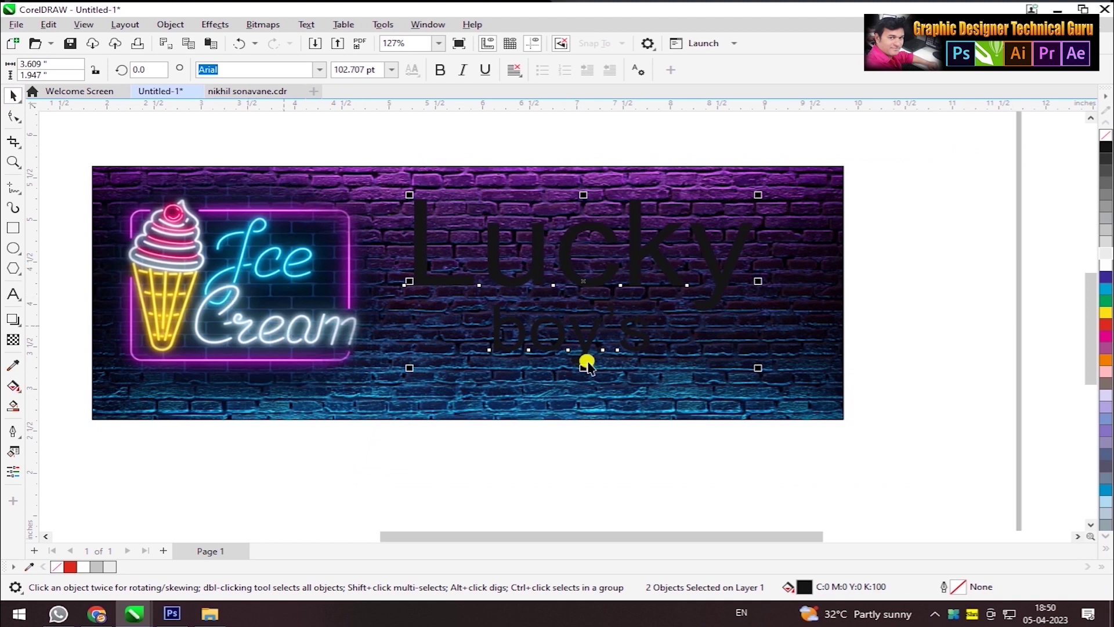
pyautogui.click(320, 70)
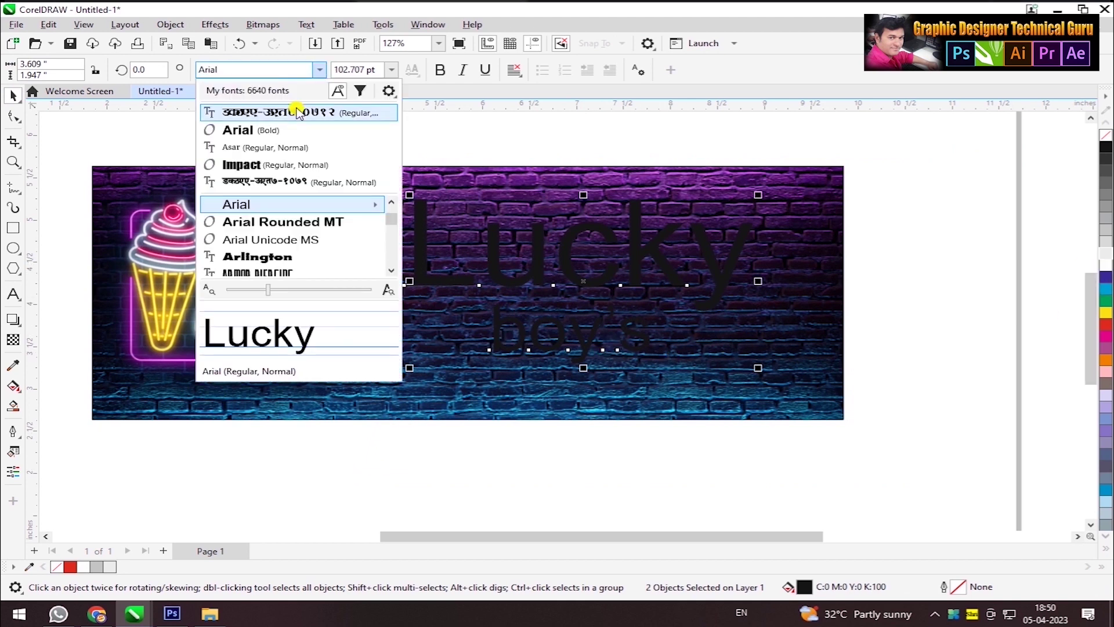
pyautogui.click(244, 169)
pyautogui.moveTo(757, 380); pyautogui.dragTo(772, 387)
# - Remove the fill from both texts and give them a yellow outline, trying a 4-point width before settling on 2 points
pyautogui.rightClick(1102, 267)
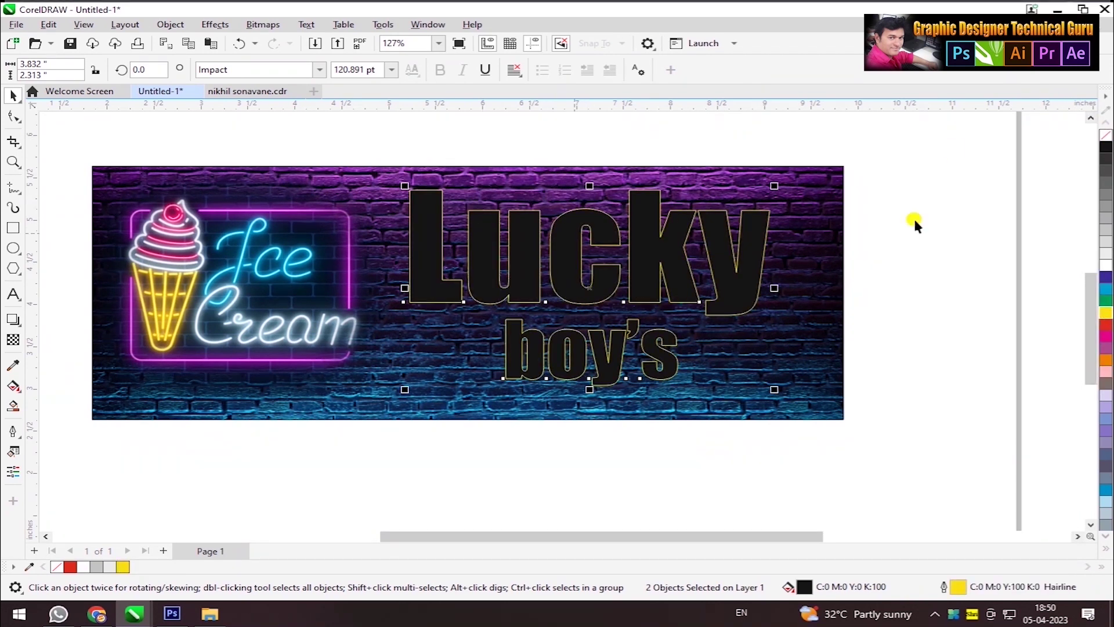
pyautogui.click(1106, 137)
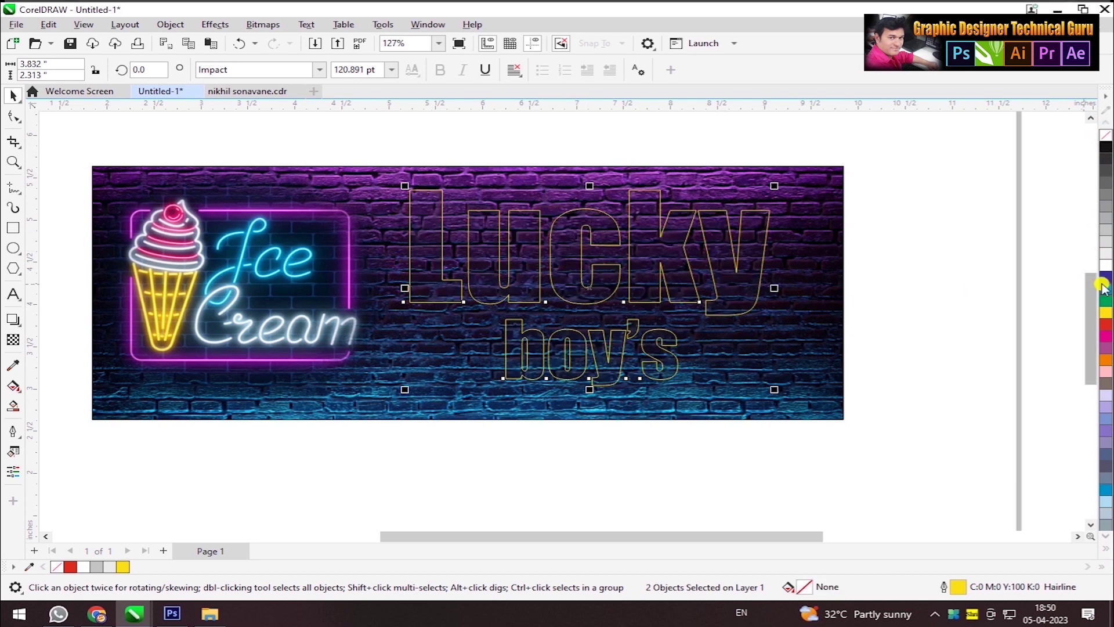
pyautogui.doubleClick(943, 587)
pyautogui.write('4')
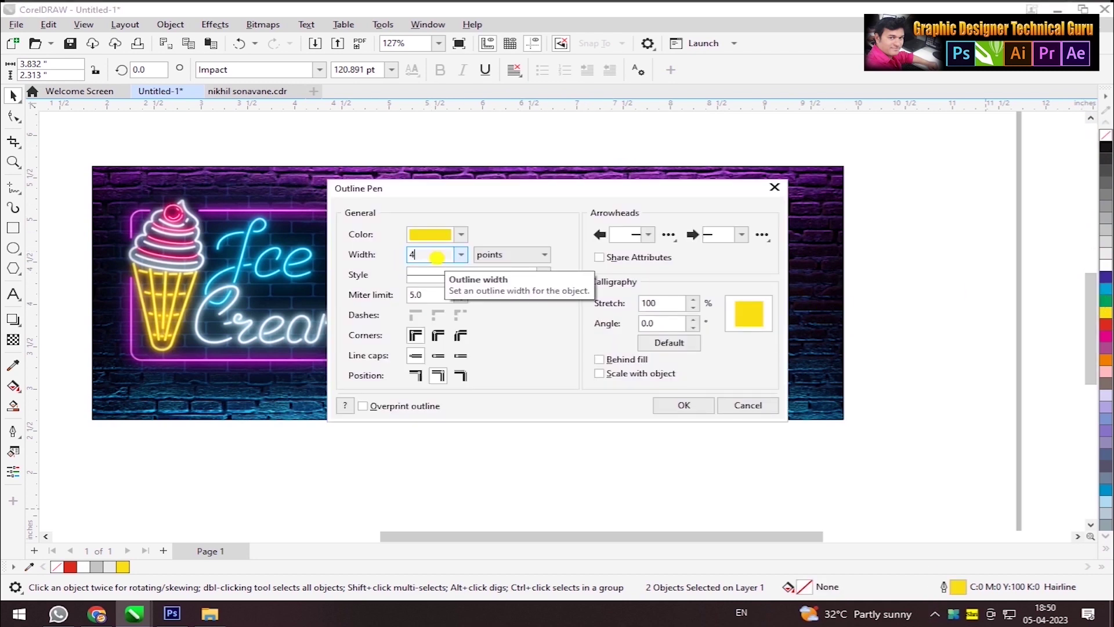
pyautogui.click(657, 401)
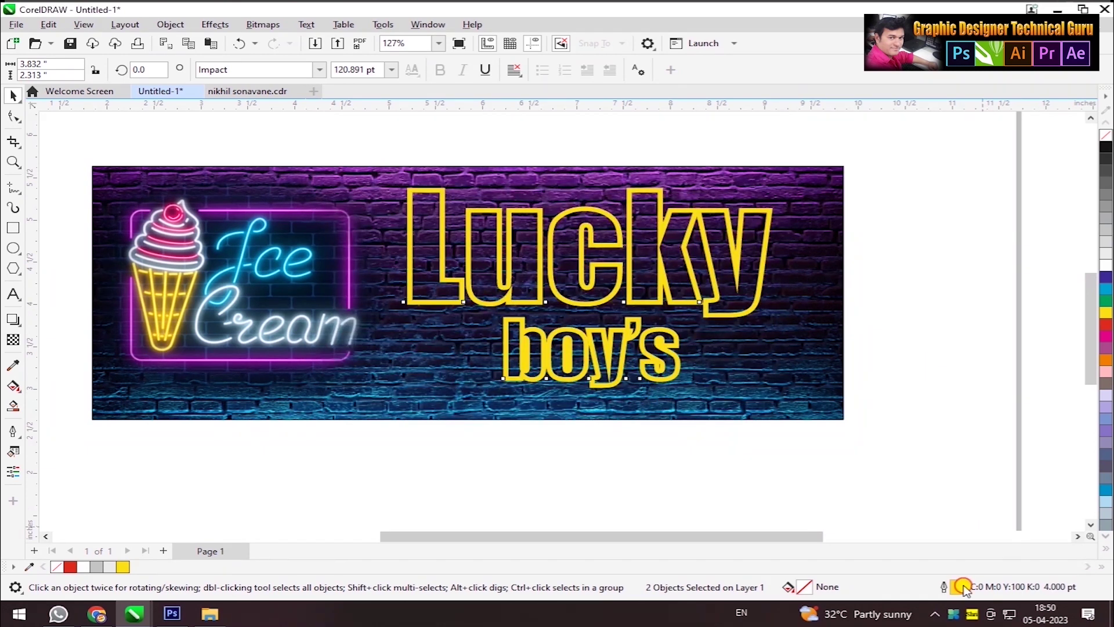
pyautogui.doubleClick(962, 587)
pyautogui.write('2')
pyautogui.press('Return')
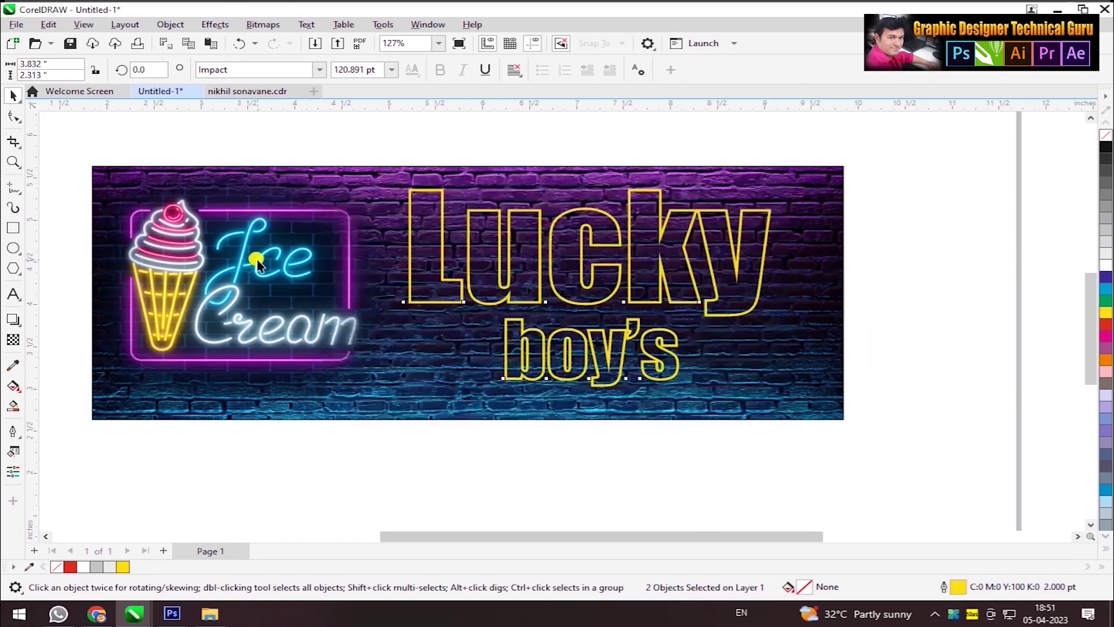
# - Stretch both texts to about 4.35 inches wide and recolour their outlines to pale violet, C20 M40 Y0 K0
pyautogui.moveTo(774, 287); pyautogui.dragTo(804, 288)
pyautogui.moveTo(385, 308); pyautogui.dragTo(386, 288)
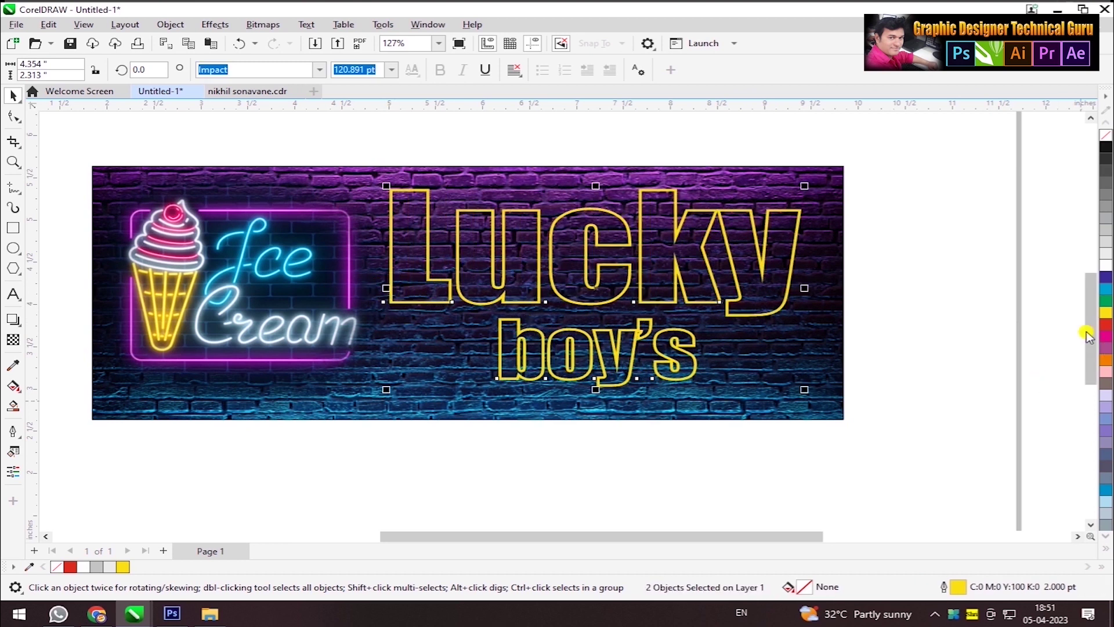
pyautogui.scroll(1, 245, 184)
pyautogui.click(1105, 547)
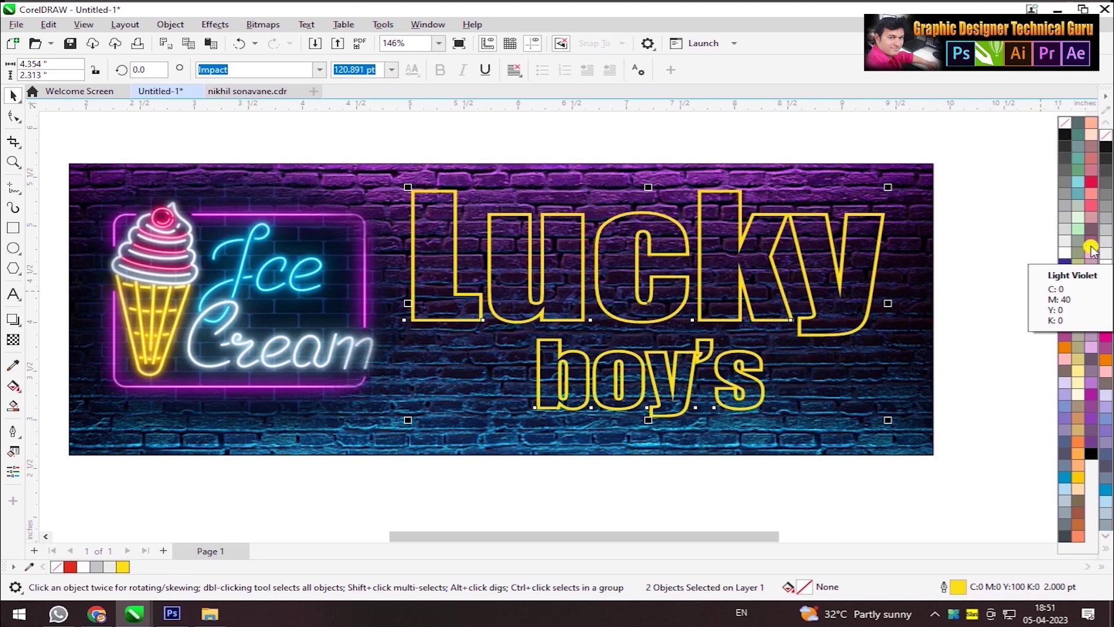
pyautogui.rightClick(1090, 347)
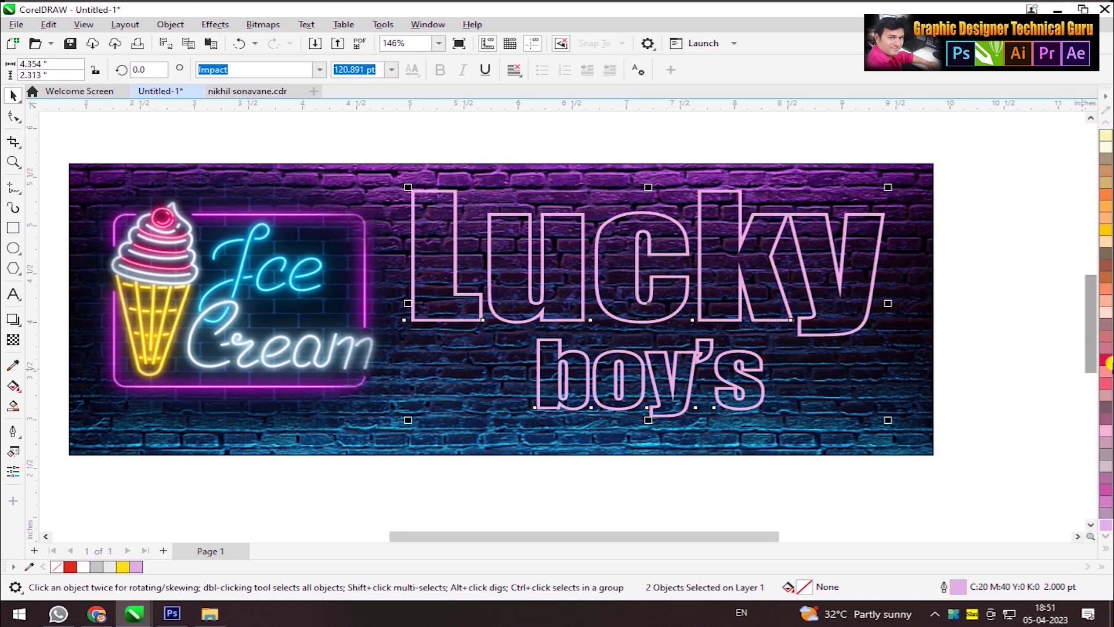
# - Apply a drop shadow to both texts with Normal merge mode, a different feathering direction and an opacity of 100
pyautogui.click(13, 319)
pyautogui.moveTo(648, 303)
pyautogui.mouseDown()
pyautogui.moveTo(604, 319)
pyautogui.moveTo(648, 304)
pyautogui.mouseUp()
pyautogui.click(441, 70)
pyautogui.click(424, 84)
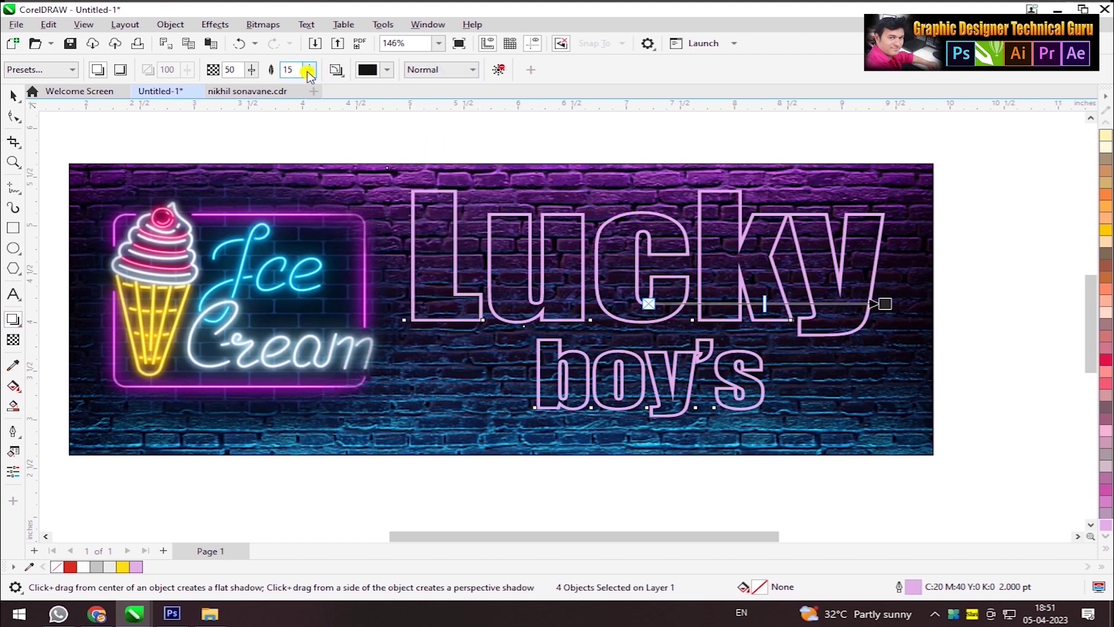
pyautogui.click(336, 70)
pyautogui.click(323, 120)
pyautogui.moveTo(252, 69); pyautogui.dragTo(476, 71)
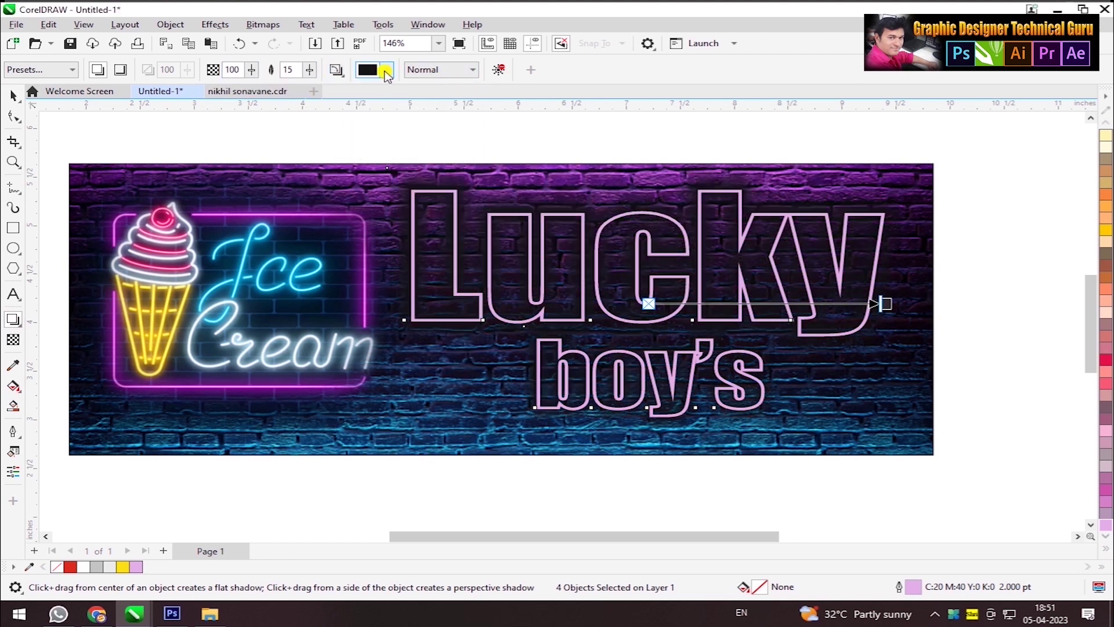
# - Try a white drop shadow on the texts, settle on magenta and set its feathering to 6
pyautogui.click(387, 69)
pyautogui.click(414, 158)
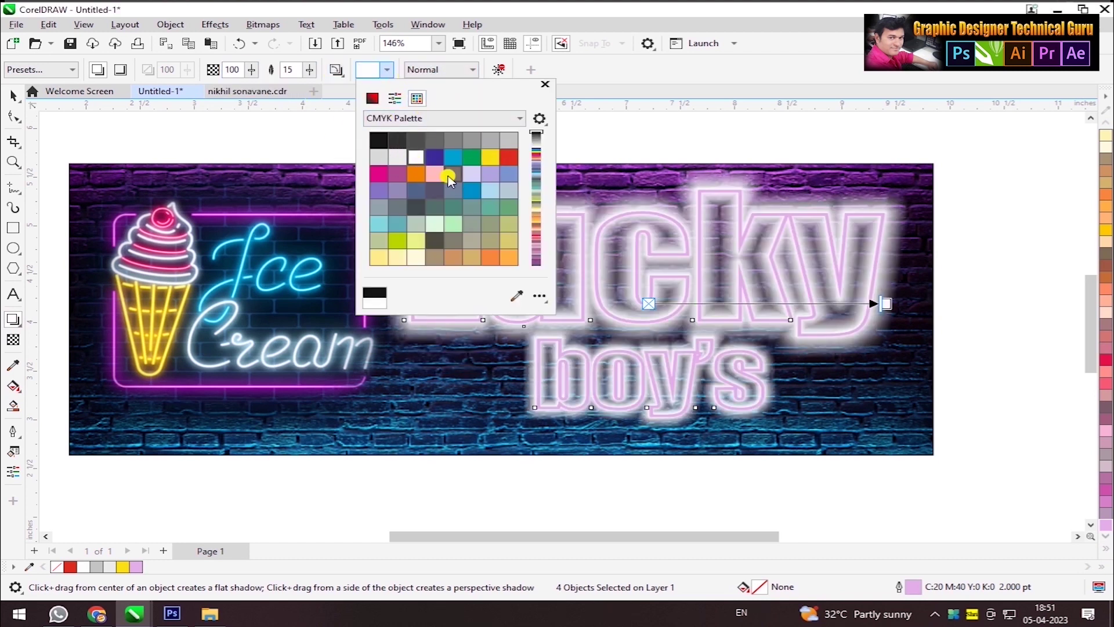
pyautogui.click(380, 173)
pyautogui.click(309, 70)
pyautogui.moveTo(301, 88); pyautogui.dragTo(286, 110)
pyautogui.click(309, 73)
pyautogui.click(307, 90)
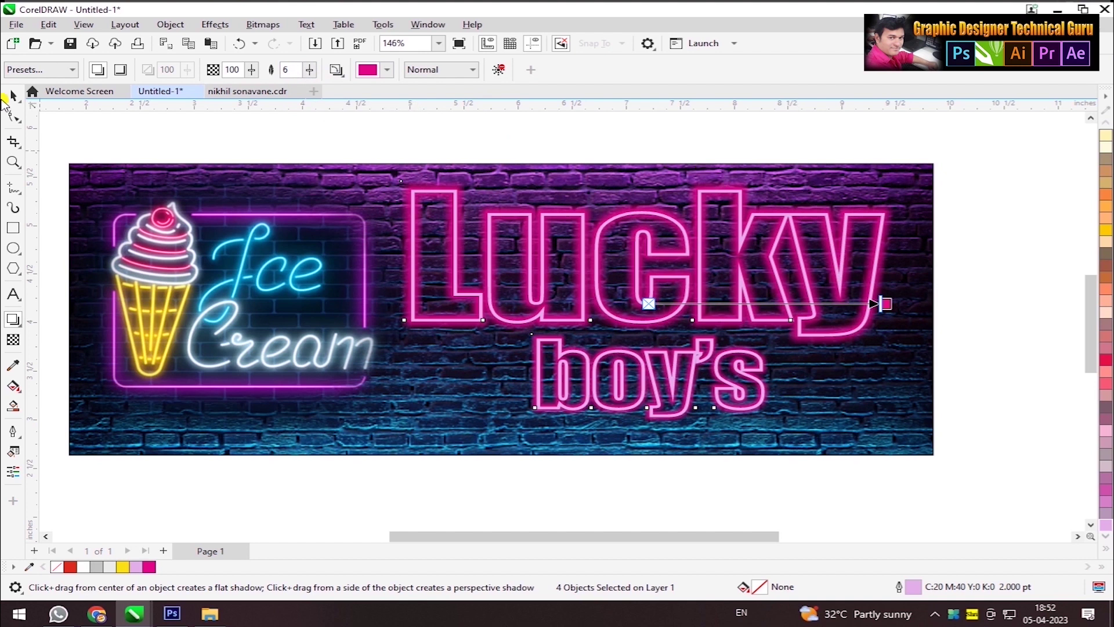
# - Scale both glowing texts down together until "Lucky" is about 4.07 inches wide, keeping them beside the sign
pyautogui.click(11, 95)
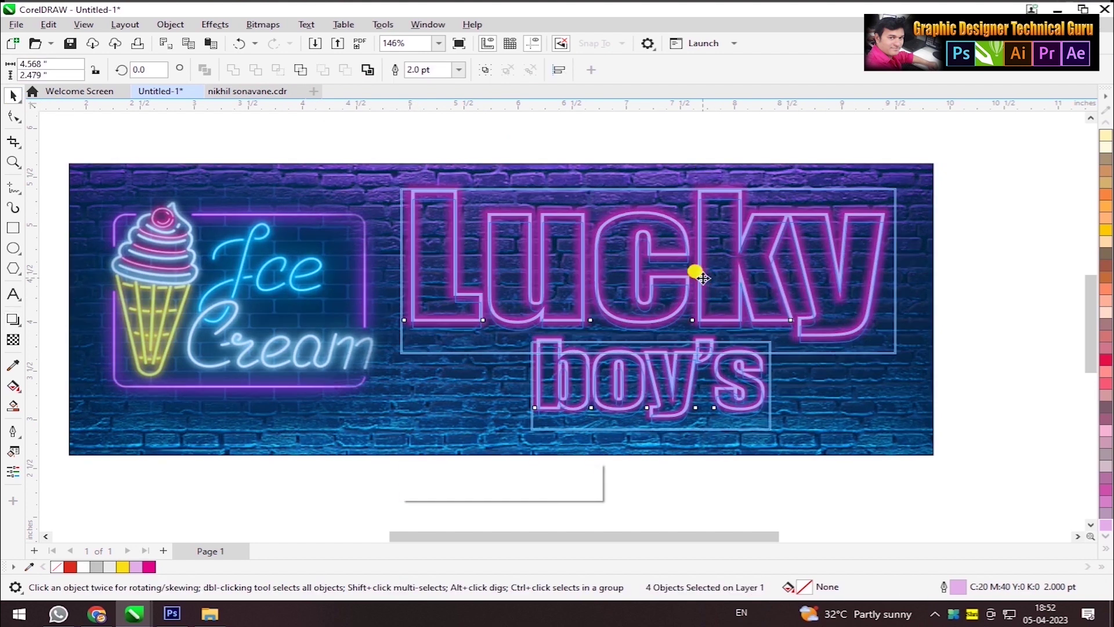
pyautogui.scroll(-1, 699, 275)
pyautogui.moveTo(868, 212); pyautogui.dragTo(841, 301)
pyautogui.click(1081, 371)
# - Recolour the outline of "Lucky" to white and try crimson and C100 M100 blue outlines on "boy's"
pyautogui.click(795, 286)
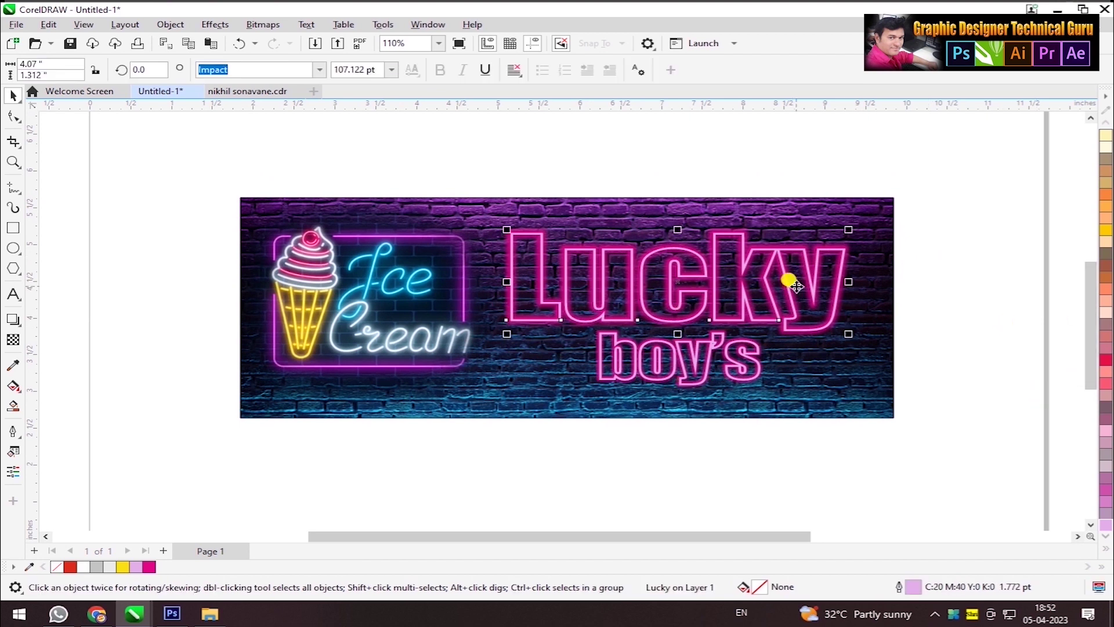
pyautogui.click(1105, 548)
pyautogui.click(606, 342)
pyautogui.click(985, 322)
pyautogui.moveTo(667, 350); pyautogui.dragTo(666, 356)
pyautogui.rightClick(1104, 194)
pyautogui.click(984, 301)
pyautogui.click(623, 345)
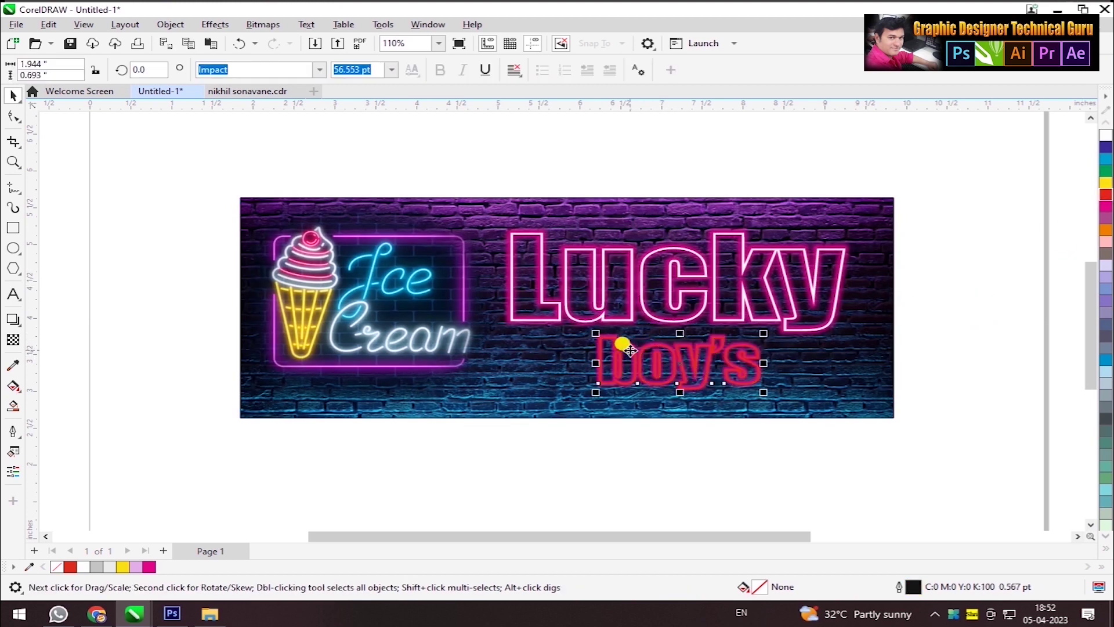
pyautogui.rightClick(1106, 147)
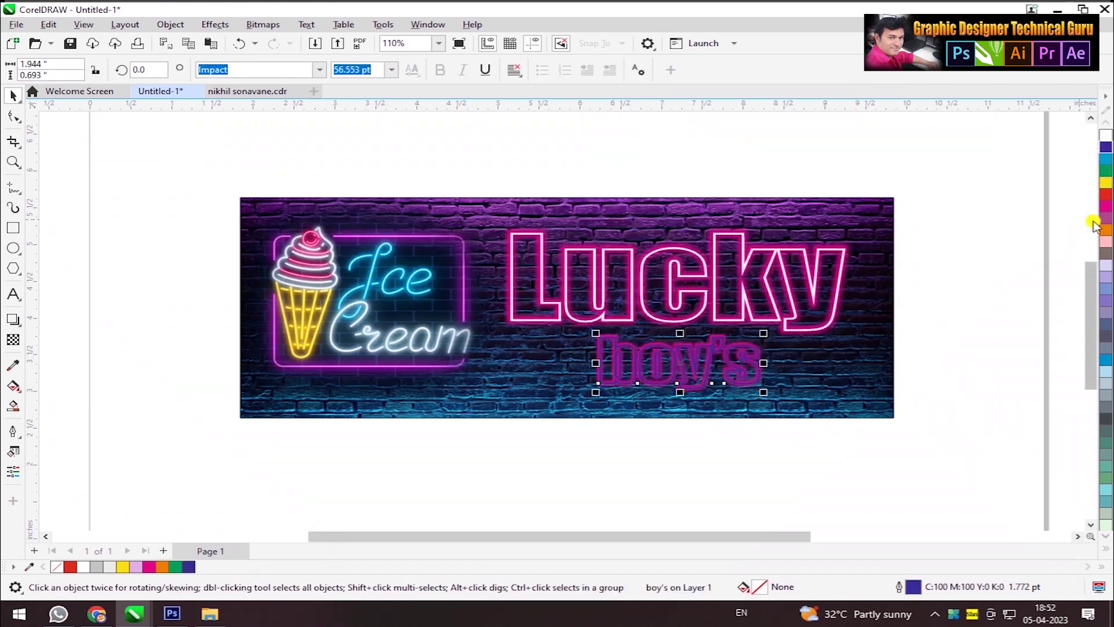
# - Change the drop shadow of "boy's" to cyan-blue and its outline to white
pyautogui.scroll(1, 725, 364)
pyautogui.click(717, 329)
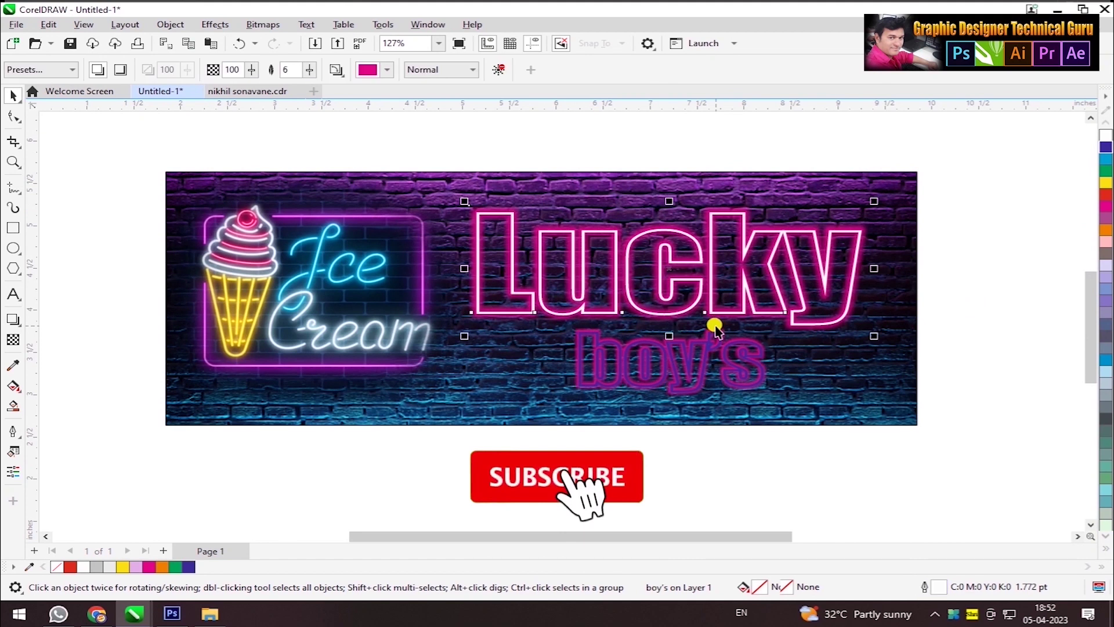
pyautogui.click(758, 368)
pyautogui.click(386, 69)
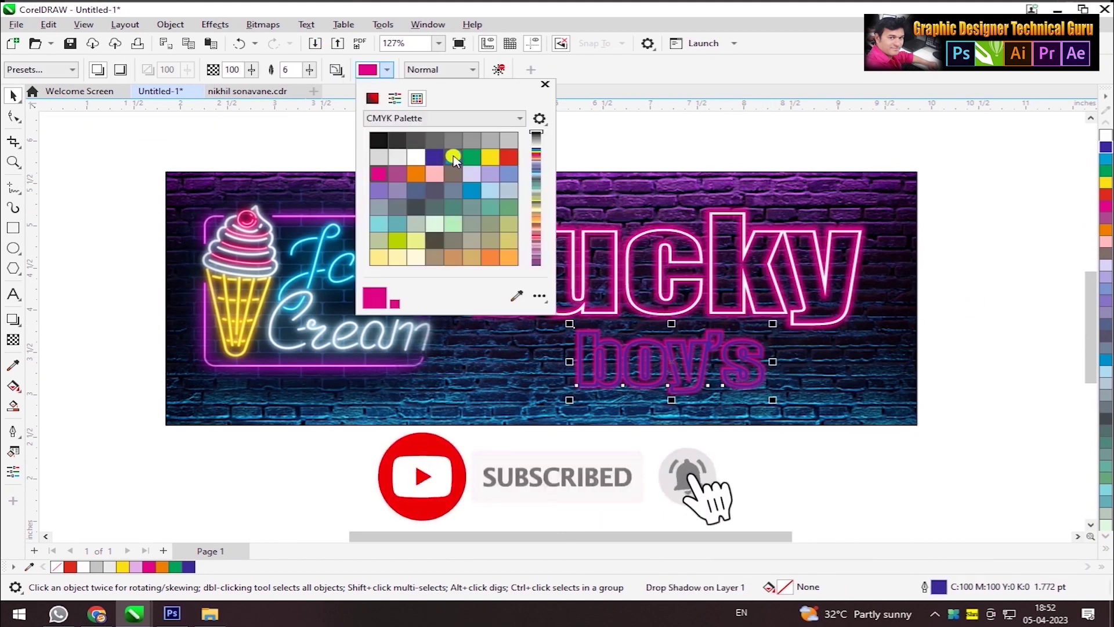
pyautogui.click(472, 190)
pyautogui.click(739, 367)
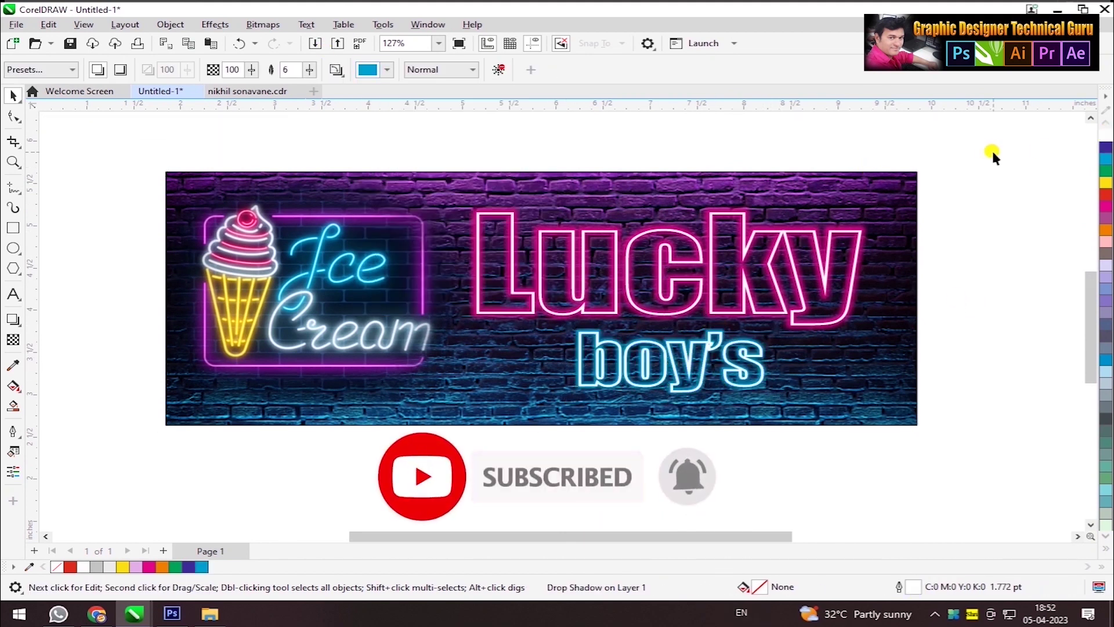
pyautogui.click(1004, 142)
# - Enlarge both texts to about 103.4 percent and widen "Lucky" to about 4.38 inches
pyautogui.click(671, 386)
pyautogui.click(695, 243)
pyautogui.keyDown('shift'); pyautogui.click(690, 346); pyautogui.keyUp('shift')
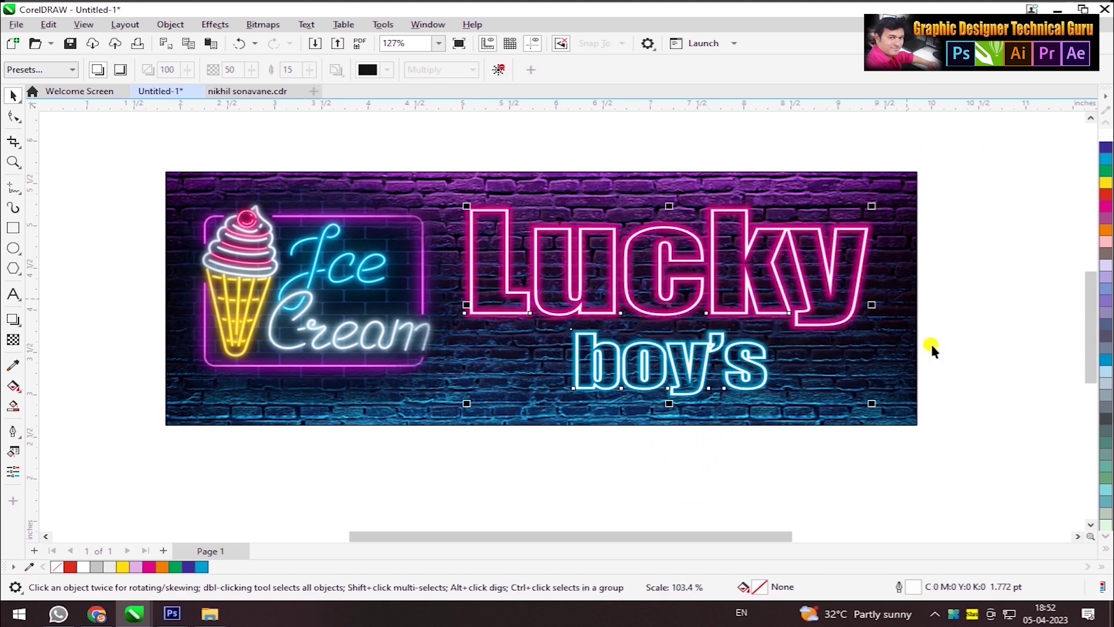
pyautogui.click(836, 280)
pyautogui.moveTo(869, 268); pyautogui.dragTo(878, 267)
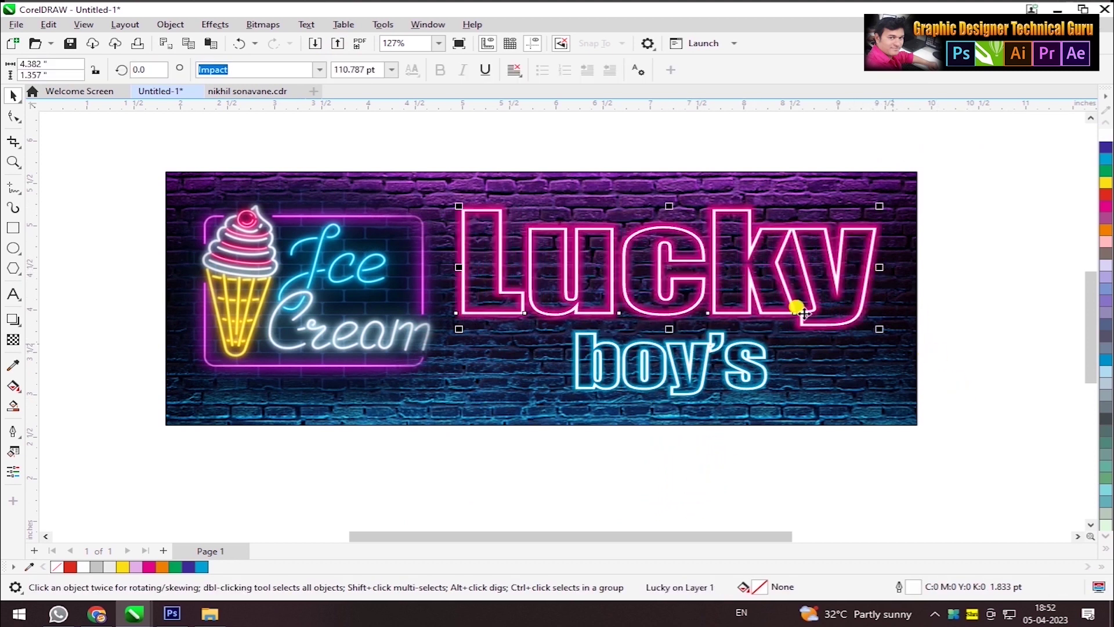
# - Change the font of "Lucky" to a flowing script, enlarge the word and reposition it above "boy's"
pyautogui.click(316, 71)
pyautogui.scroll(-3, 357, 245)
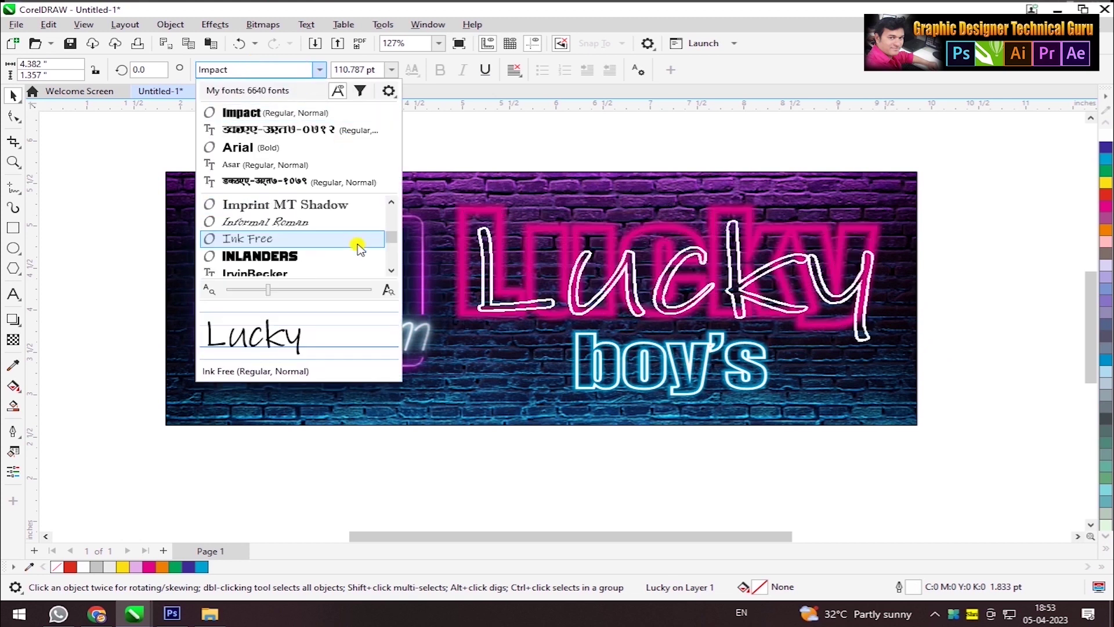
pyautogui.click(358, 244)
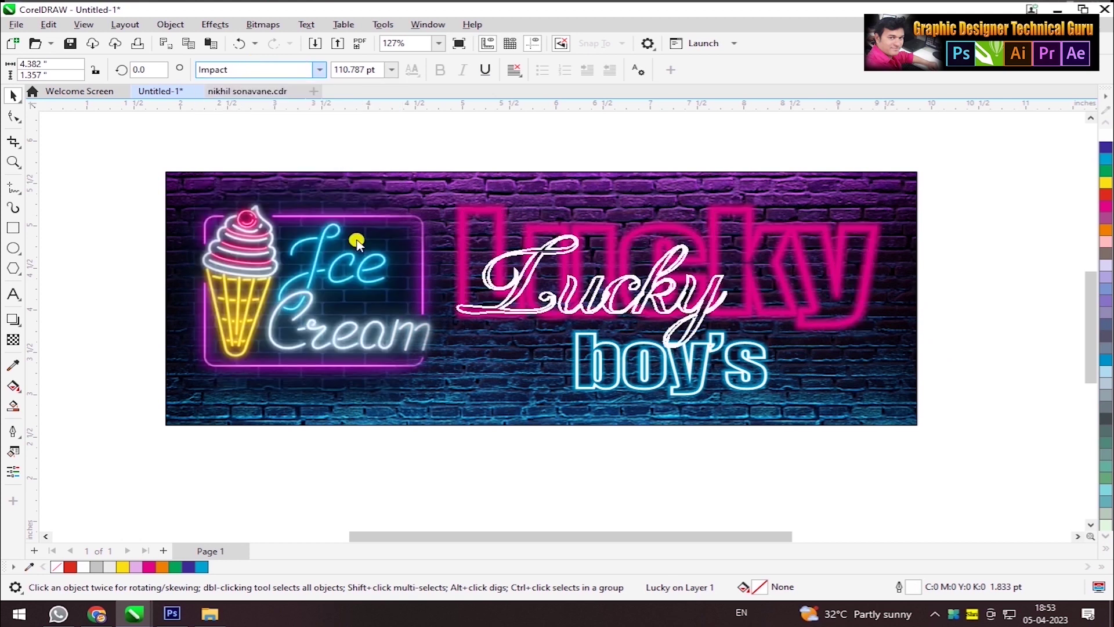
pyautogui.moveTo(792, 214); pyautogui.dragTo(884, 176)
pyautogui.moveTo(730, 251); pyautogui.dragTo(753, 271)
pyautogui.click(940, 203)
# - Move "boy's" slightly down and left beneath "Lucky", and shift both texts slightly down and left together
pyautogui.moveTo(686, 365); pyautogui.dragTo(672, 370)
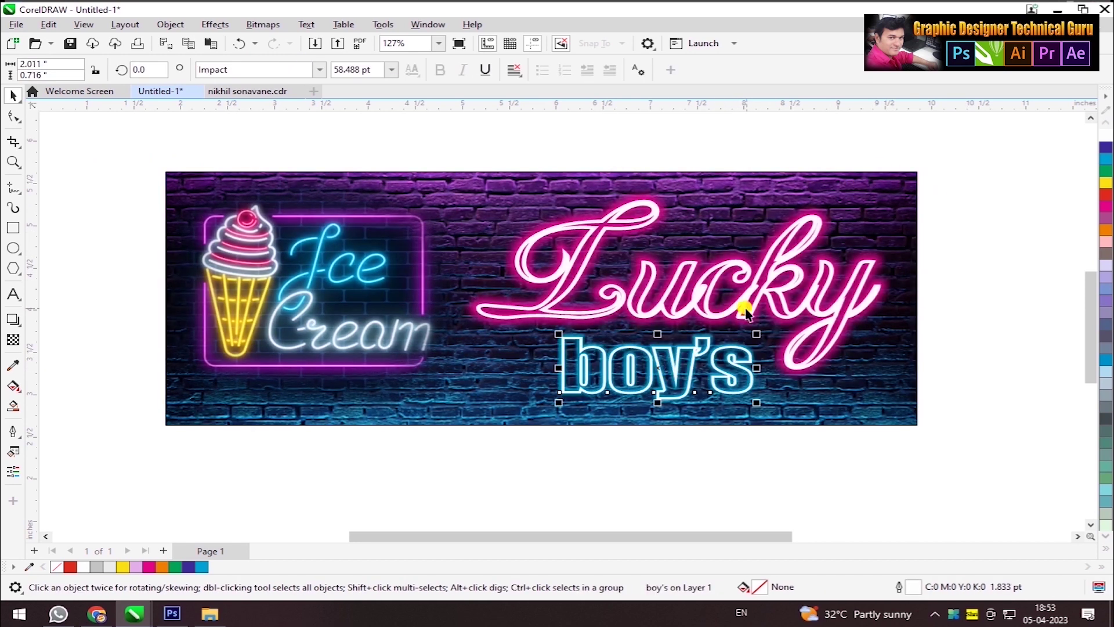
pyautogui.keyDown('shift'); pyautogui.click(757, 300); pyautogui.keyUp('shift')
pyautogui.moveTo(757, 301); pyautogui.dragTo(746, 306)
pyautogui.click(995, 256)
# - Shift "Lucky" slightly right and change its outline to pale purple (C20 M40 Y0 K0)
pyautogui.click(798, 326)
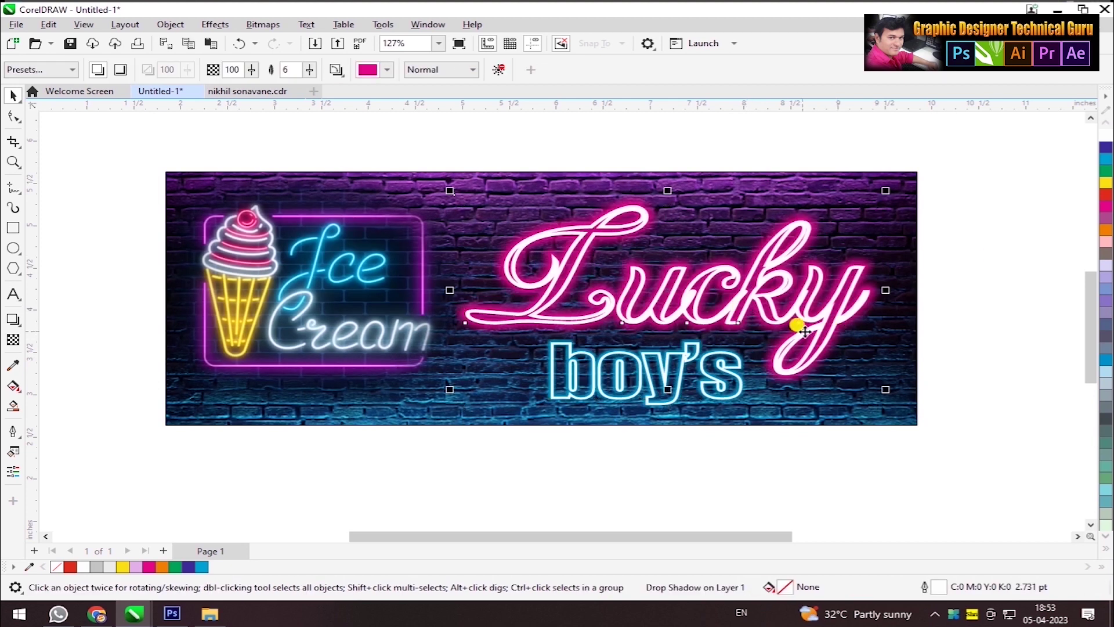
pyautogui.moveTo(816, 336); pyautogui.dragTo(819, 335)
pyautogui.click(1105, 547)
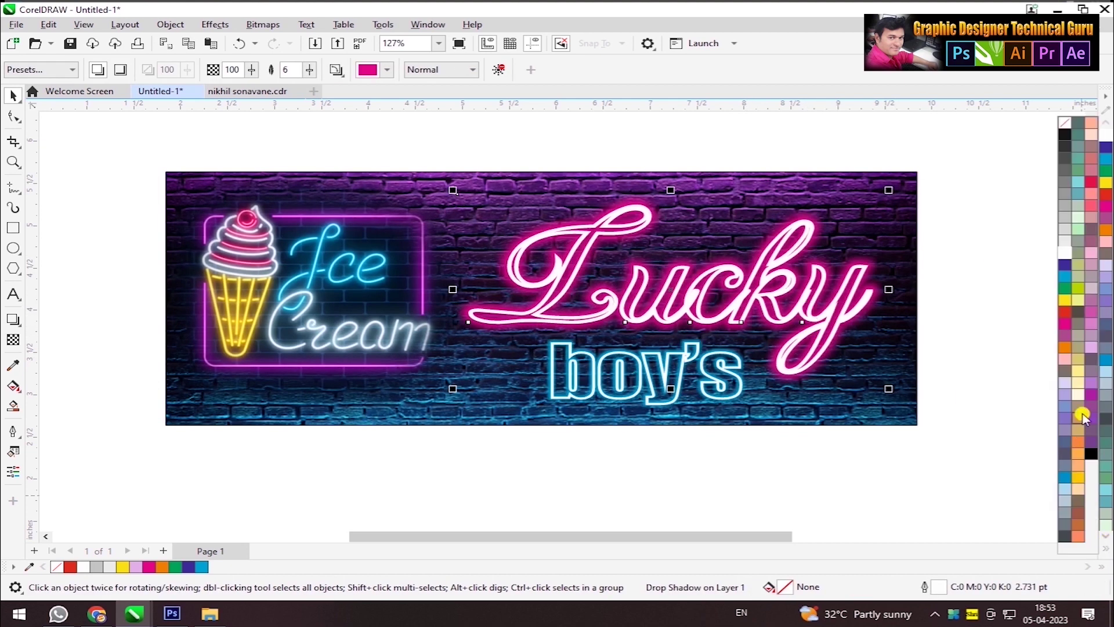
pyautogui.click(1092, 346)
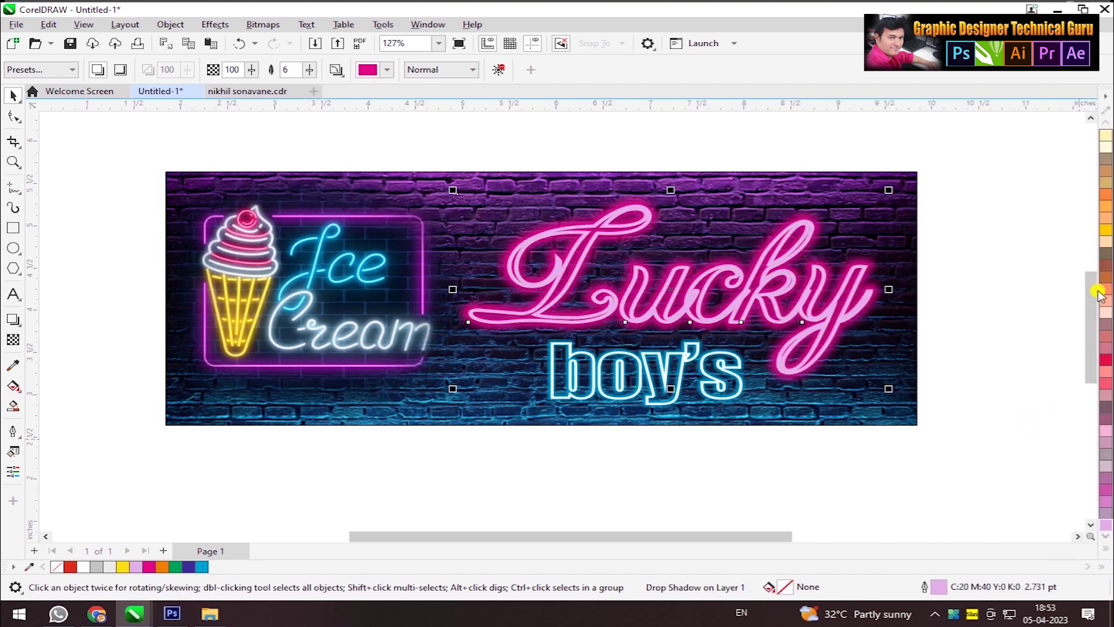
# - Set the outline color of "Lucky" to a lighter pink, C6 M21 Y0 K0
pyautogui.doubleClick(939, 586)
pyautogui.click(461, 234)
pyautogui.click(423, 263)
pyautogui.moveTo(462, 322); pyautogui.dragTo(443, 301)
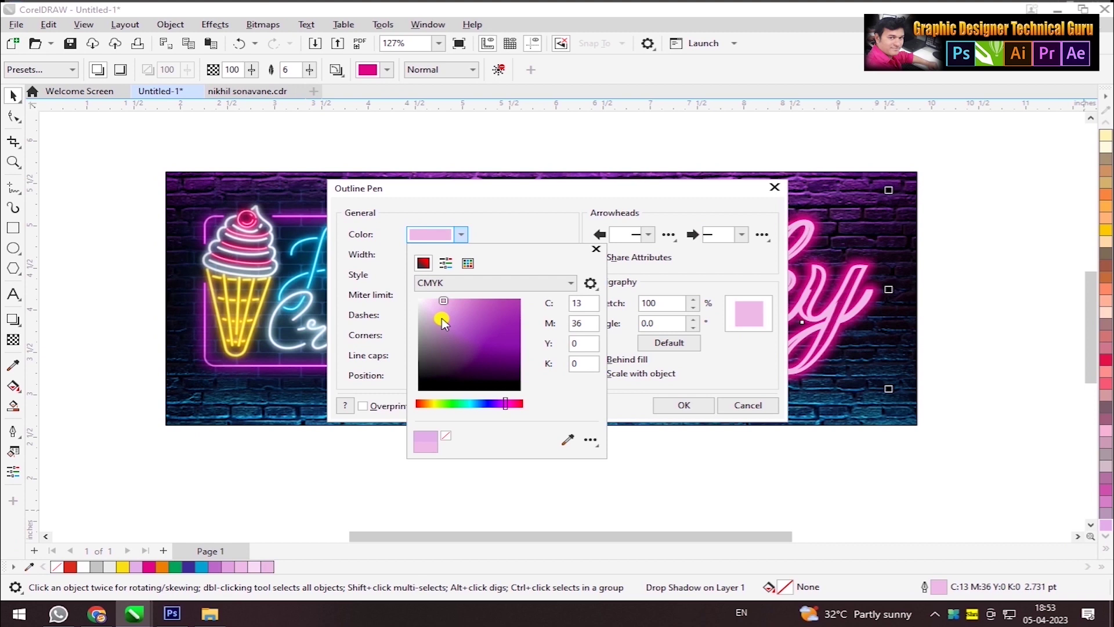
pyautogui.click(492, 322)
pyautogui.moveTo(493, 305)
pyautogui.mouseDown()
pyautogui.moveTo(426, 294)
pyautogui.moveTo(434, 303)
pyautogui.mouseUp()
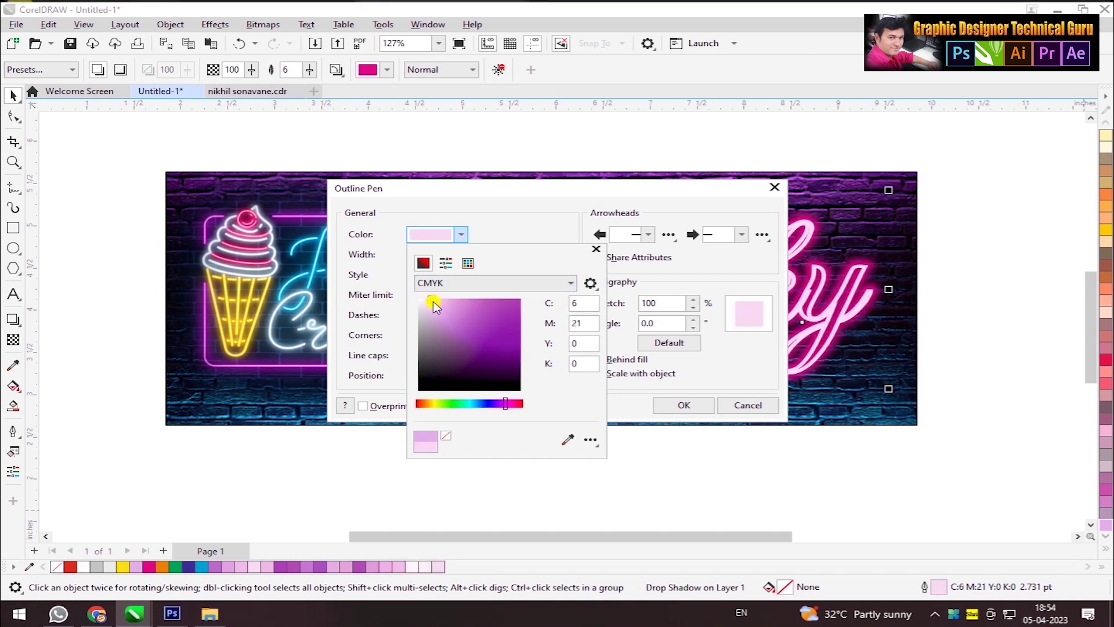
pyautogui.click(667, 402)
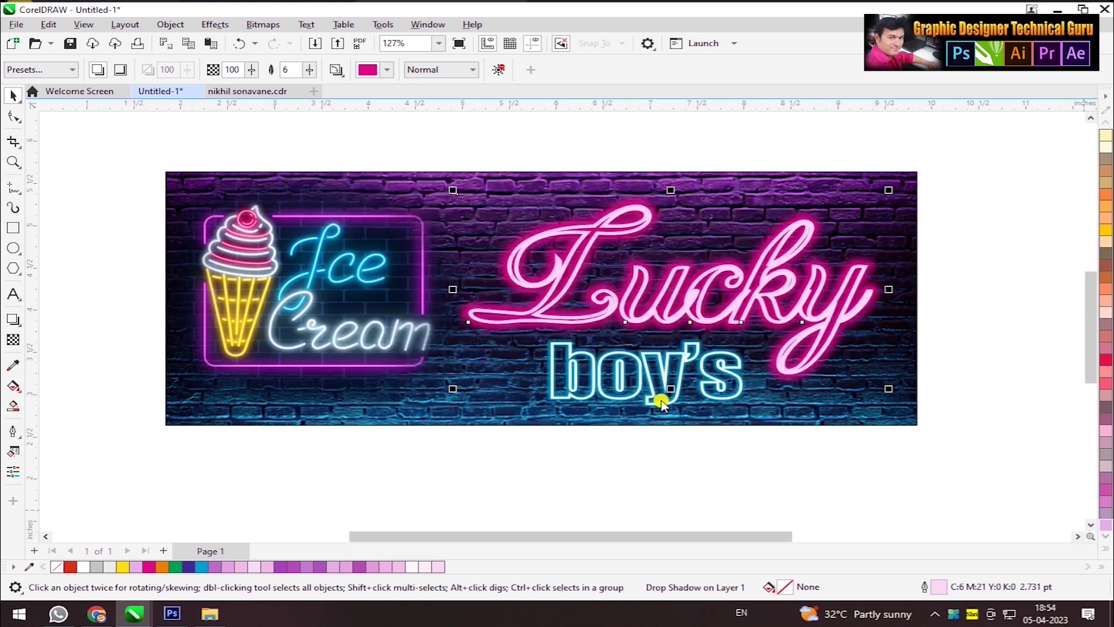
# - Display the RGB Palette from the palette libraries in addition to the Default Palette
pyautogui.click(420, 28)
pyautogui.moveTo(487, 242)
pyautogui.moveTo(705, 378)
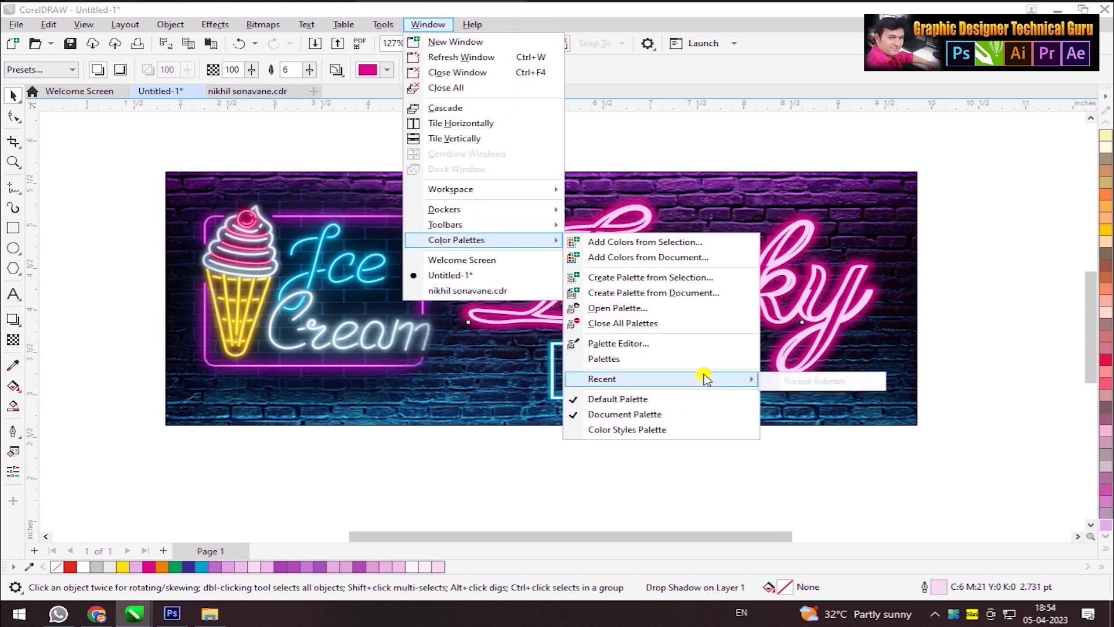
pyautogui.click(642, 359)
pyautogui.click(894, 254)
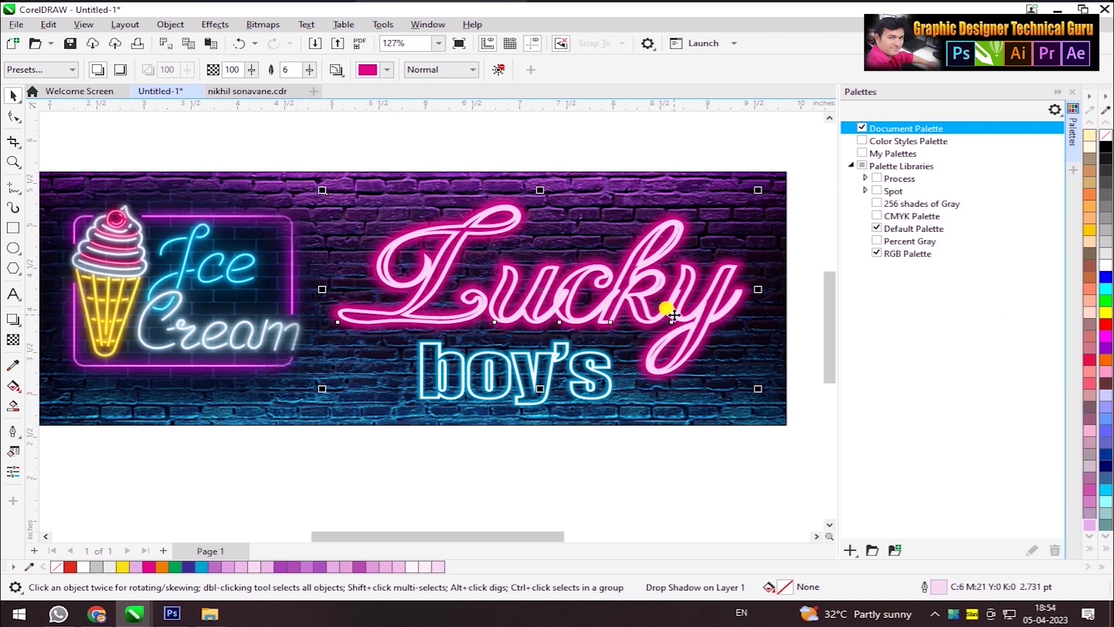
# - Change the outline of "Lucky" to RGB Magenta (#FF00FF) and close the palette manager
pyautogui.click(672, 297)
pyautogui.click(1106, 343)
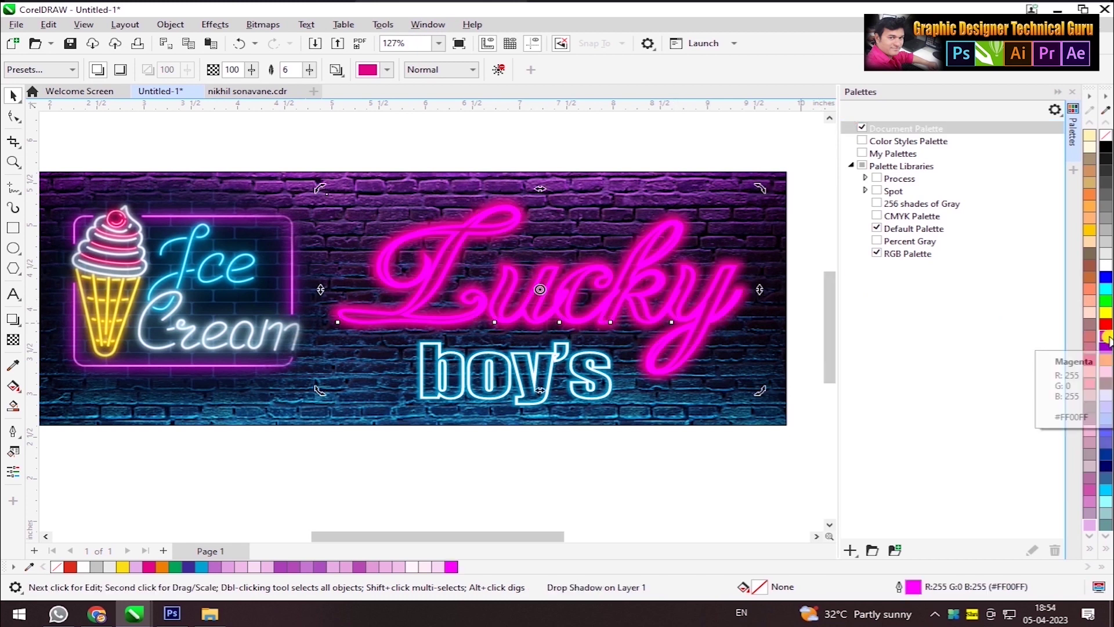
pyautogui.doubleClick(912, 587)
pyautogui.moveTo(444, 257); pyautogui.dragTo(301, 261)
pyautogui.press('Return')
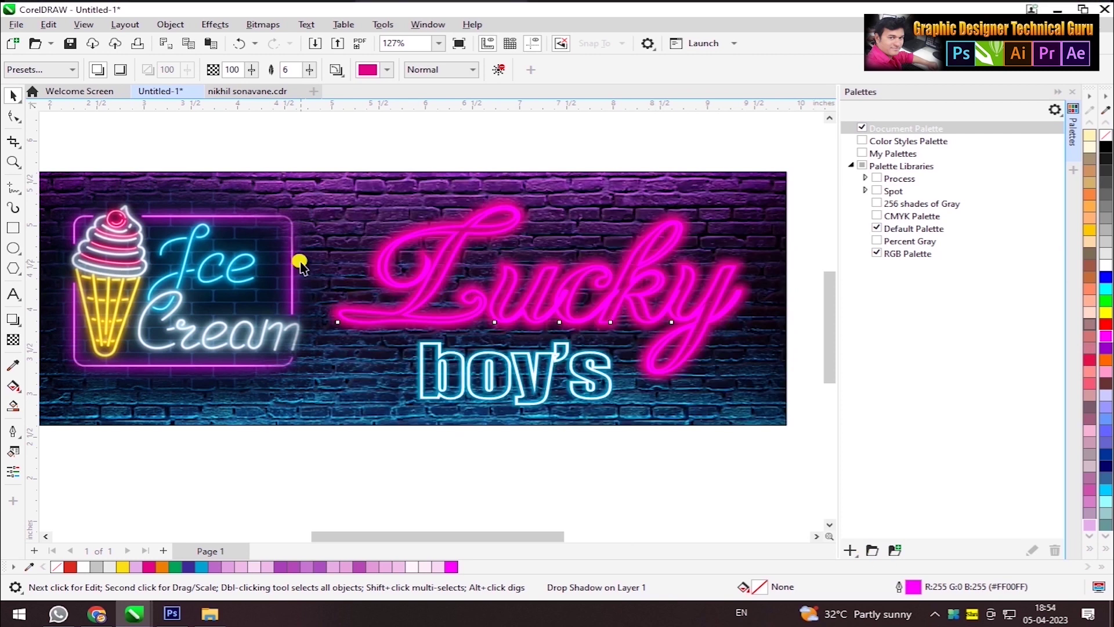
pyautogui.click(551, 451)
pyautogui.click(1074, 111)
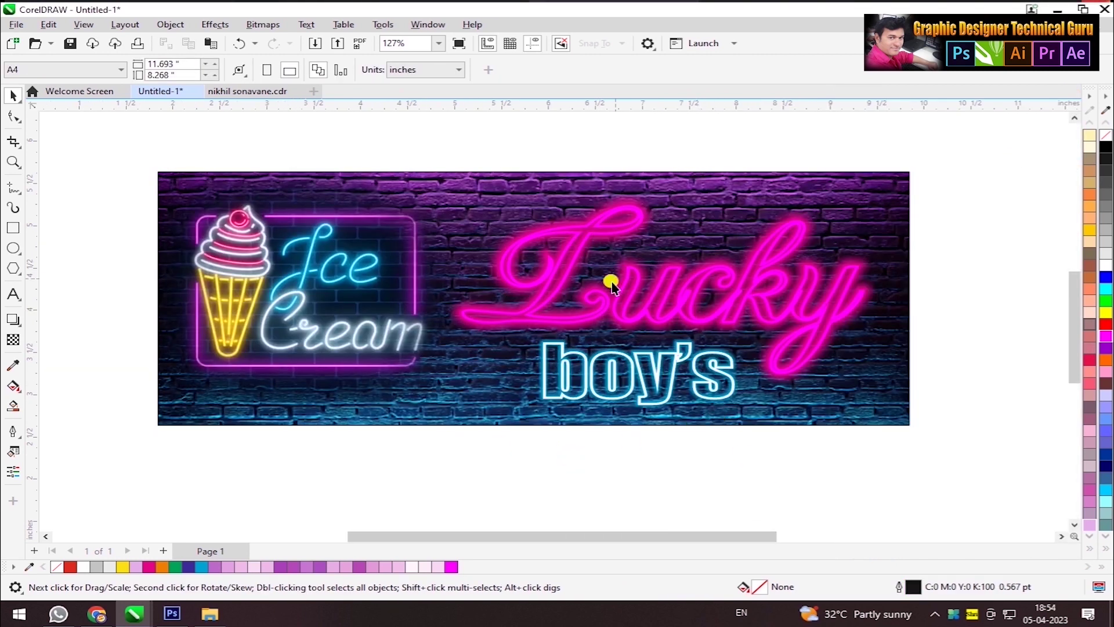
# - Change the drop shadow color of "Lucky" to a darker magenta, about C7 M100 Y12 K29
pyautogui.click(792, 221)
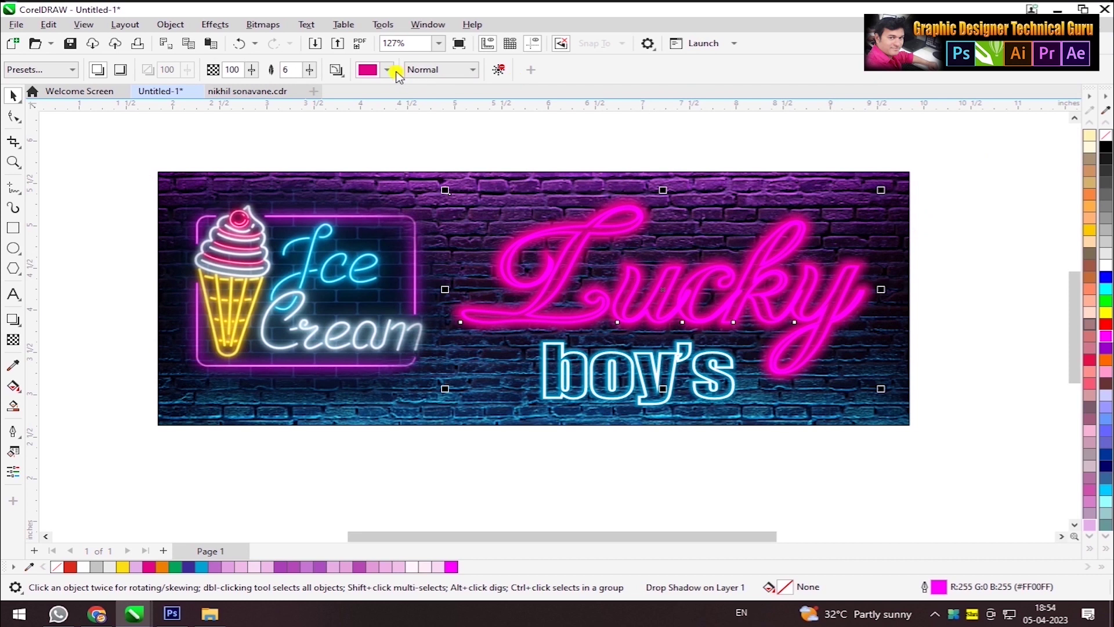
pyautogui.click(386, 70)
pyautogui.click(370, 100)
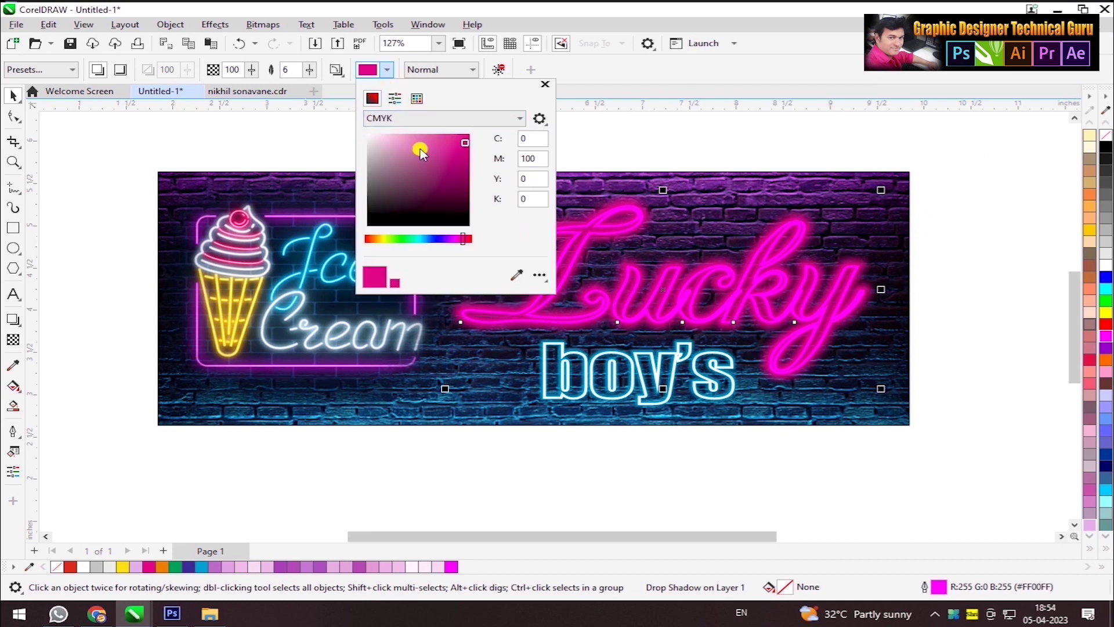
pyautogui.click(425, 135)
pyautogui.moveTo(440, 140)
pyautogui.mouseDown()
pyautogui.moveTo(453, 127)
pyautogui.moveTo(476, 155)
pyautogui.moveTo(471, 166)
pyautogui.mouseUp()
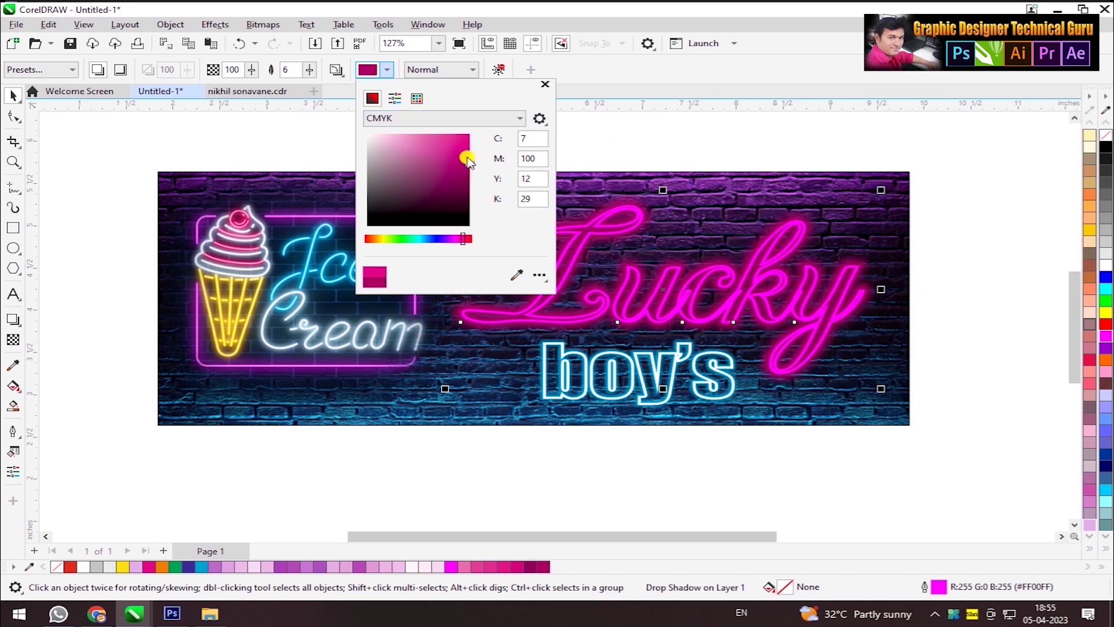
pyautogui.click(700, 148)
pyautogui.click(667, 456)
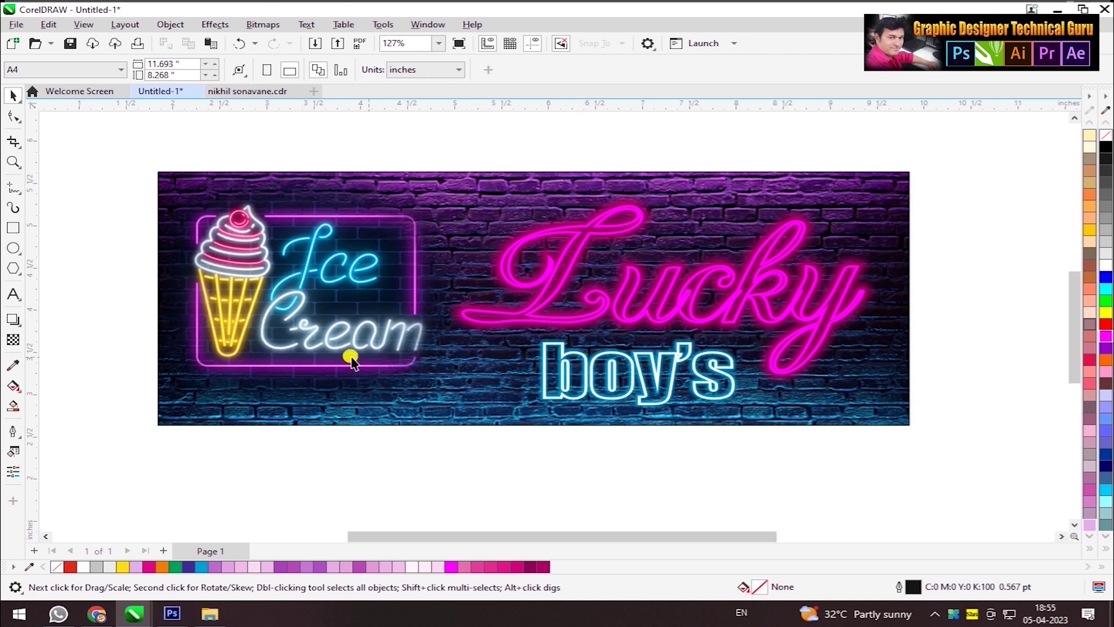
pyautogui.click(563, 339)
pyautogui.click(704, 472)
pyautogui.scroll(-1, 513, 342)
pyautogui.scroll(1, 613, 250)
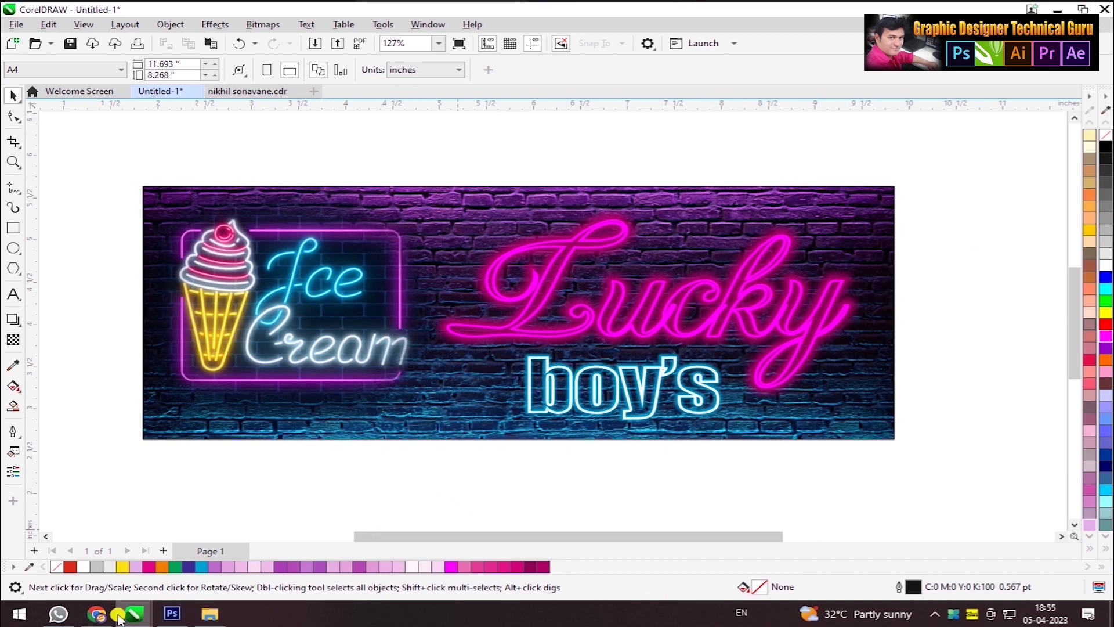
# - Find the Pngtree neon ice cream cone with green leaves in Chrome, copy its image and paste it into the Photoshop document
pyautogui.click(96, 614)
pyautogui.scroll(-10, 510, 337)
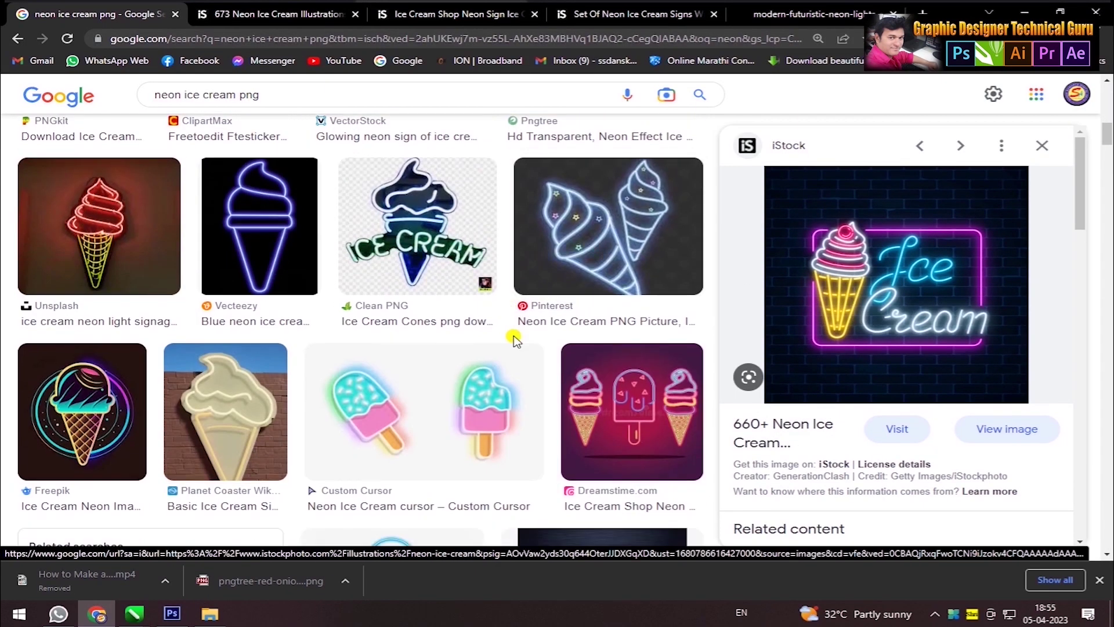
pyautogui.scroll(-10, 963, 182)
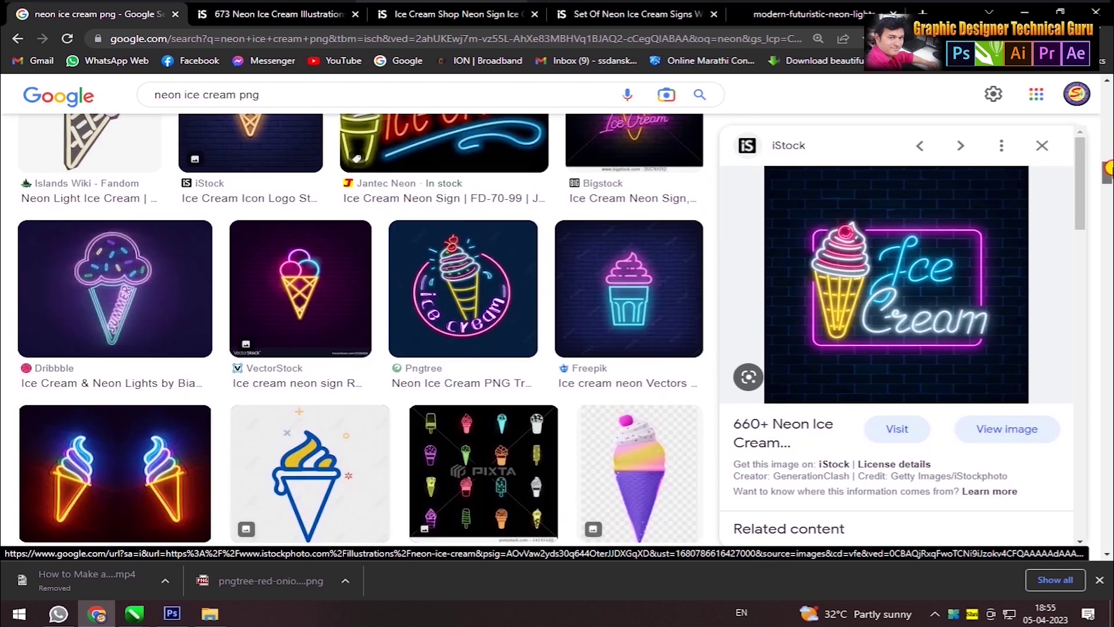
pyautogui.moveTo(1108, 168); pyautogui.dragTo(1082, 260)
pyautogui.click(443, 350)
pyautogui.scroll(-10, 1083, 262)
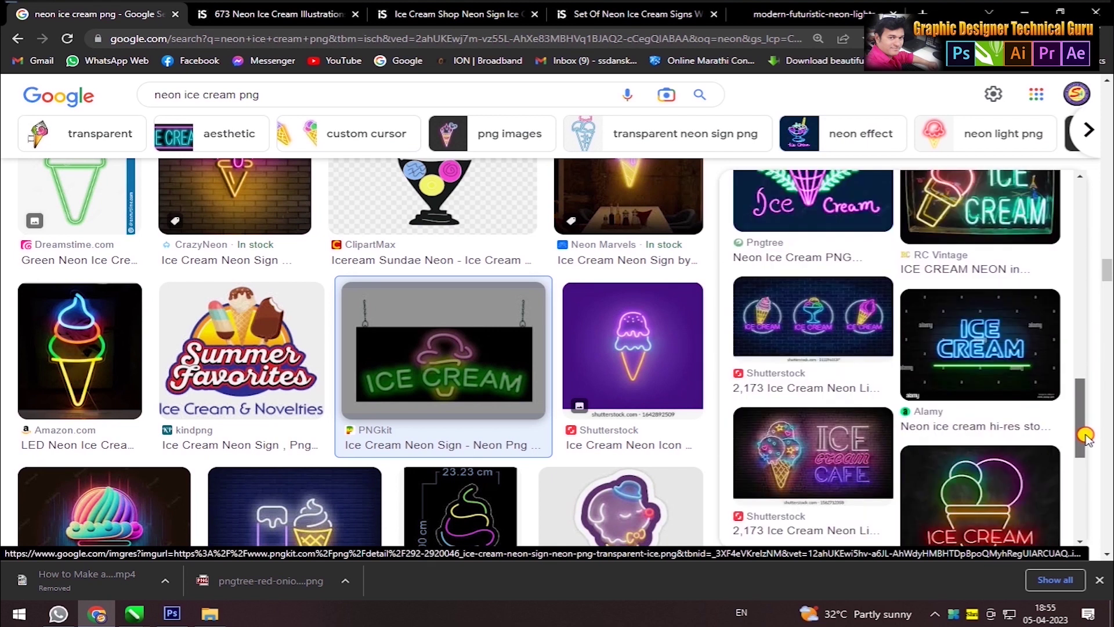
pyautogui.click(800, 200)
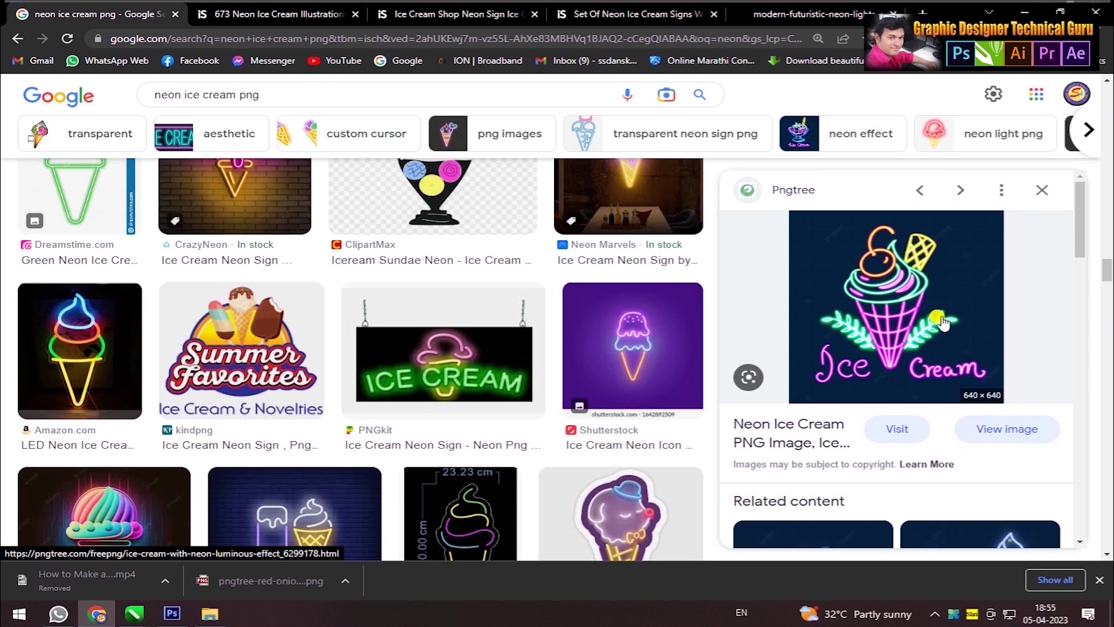
pyautogui.rightClick(927, 300)
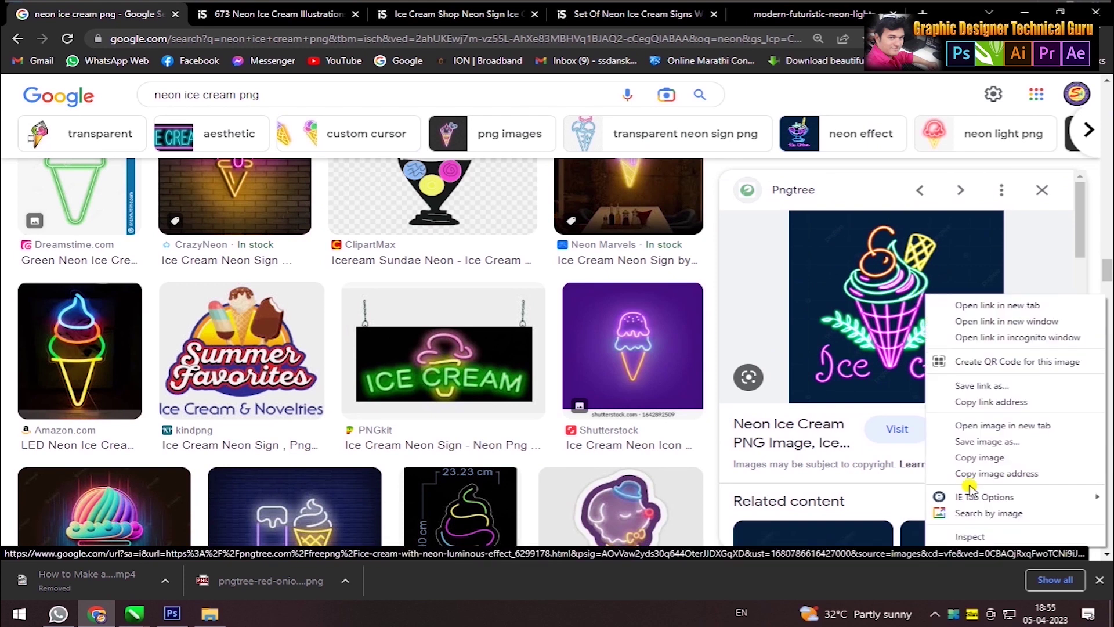
pyautogui.click(985, 458)
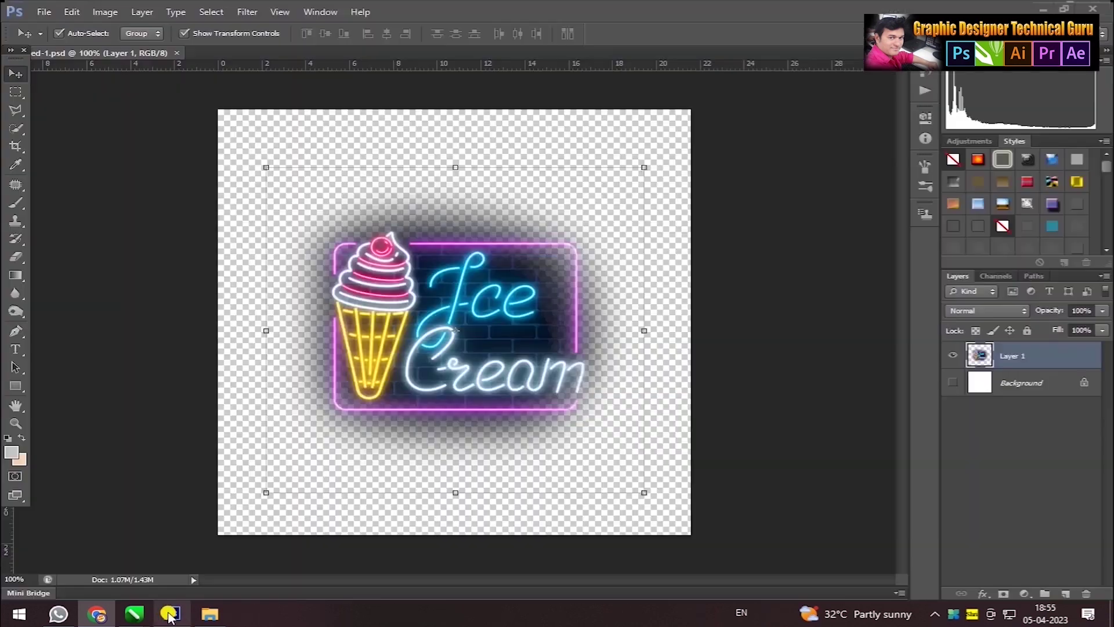
pyautogui.click(44, 13)
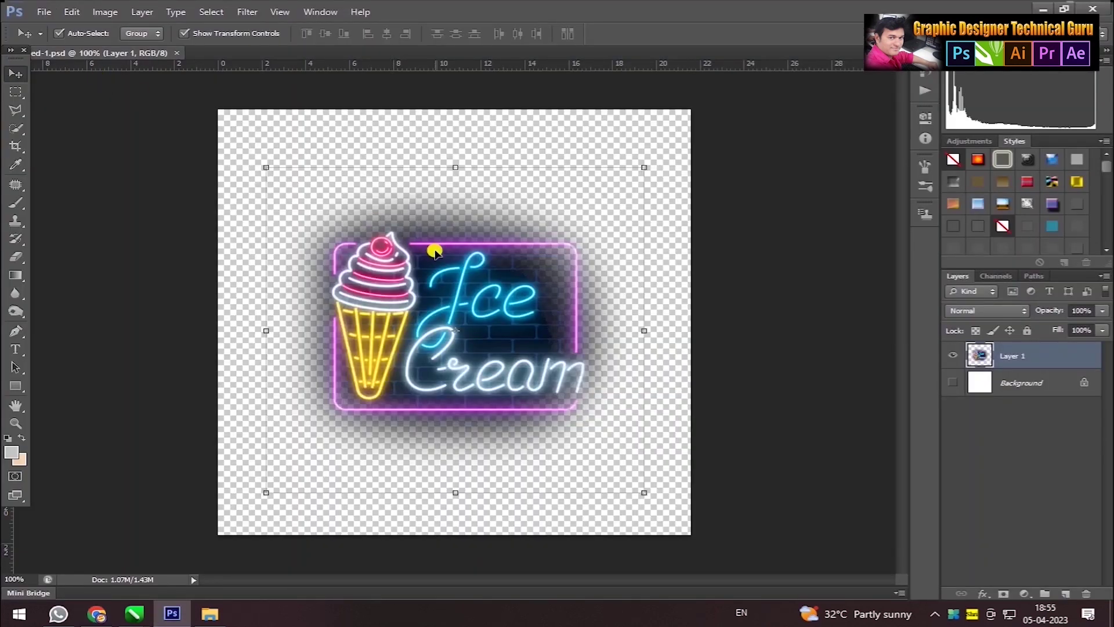
pyautogui.hotkey('ctrl', 'v')
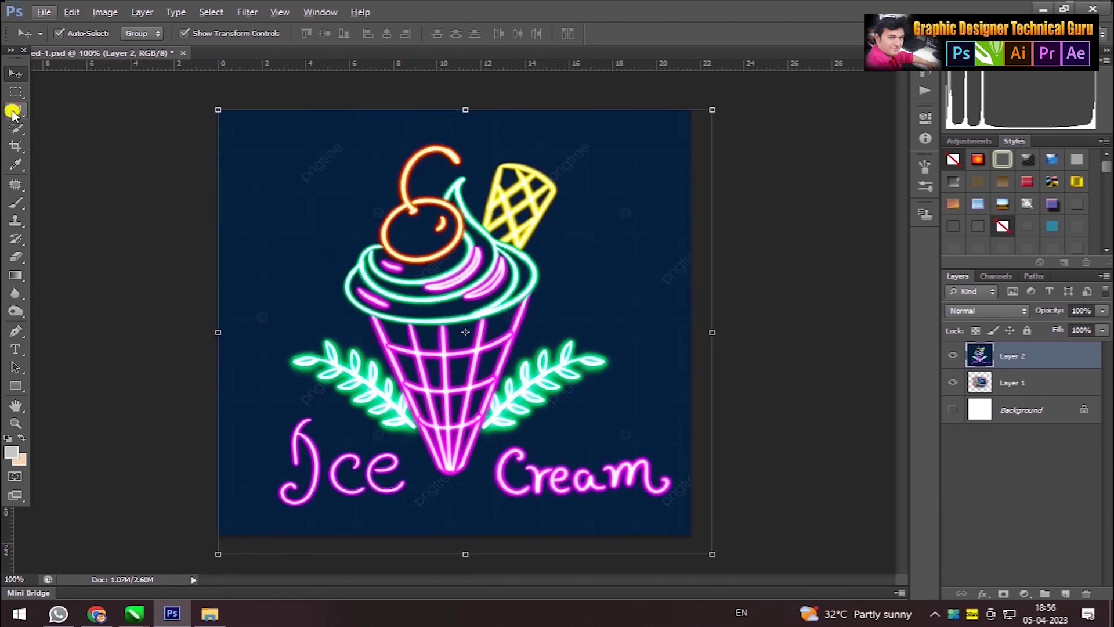
# - Patch out the faint watermarks in the dark blue background around the neon ice cream cone with the Patch tool
pyautogui.press('j')
pyautogui.moveTo(340, 135); pyautogui.dragTo(311, 183)
pyautogui.moveTo(599, 126); pyautogui.dragTo(552, 169)
pyautogui.moveTo(611, 143)
pyautogui.mouseDown()
pyautogui.moveTo(644, 199)
pyautogui.moveTo(694, 218)
pyautogui.moveTo(690, 261)
pyautogui.moveTo(648, 197)
pyautogui.mouseUp()
pyautogui.moveTo(644, 422); pyautogui.dragTo(641, 428)
pyautogui.moveTo(633, 434); pyautogui.dragTo(657, 371)
pyautogui.moveTo(690, 260)
pyautogui.mouseDown()
pyautogui.moveTo(695, 285)
pyautogui.moveTo(690, 266)
pyautogui.mouseUp()
pyautogui.moveTo(672, 286)
pyautogui.mouseDown()
pyautogui.moveTo(695, 261)
pyautogui.moveTo(646, 213)
pyautogui.mouseUp()
pyautogui.moveTo(283, 284)
pyautogui.mouseDown()
pyautogui.moveTo(231, 330)
pyautogui.moveTo(275, 316)
pyautogui.mouseUp()
pyautogui.moveTo(273, 261); pyautogui.dragTo(273, 224)
pyautogui.moveTo(280, 293)
pyautogui.mouseDown()
pyautogui.moveTo(287, 314)
pyautogui.moveTo(280, 295)
pyautogui.mouseUp()
pyautogui.moveTo(274, 309); pyautogui.dragTo(284, 255)
pyautogui.moveTo(368, 193)
pyautogui.mouseDown()
pyautogui.moveTo(371, 221)
pyautogui.moveTo(383, 218)
pyautogui.moveTo(375, 193)
pyautogui.mouseUp()
pyautogui.moveTo(368, 209); pyautogui.dragTo(336, 192)
pyautogui.hotkey('ctrl', 'd')
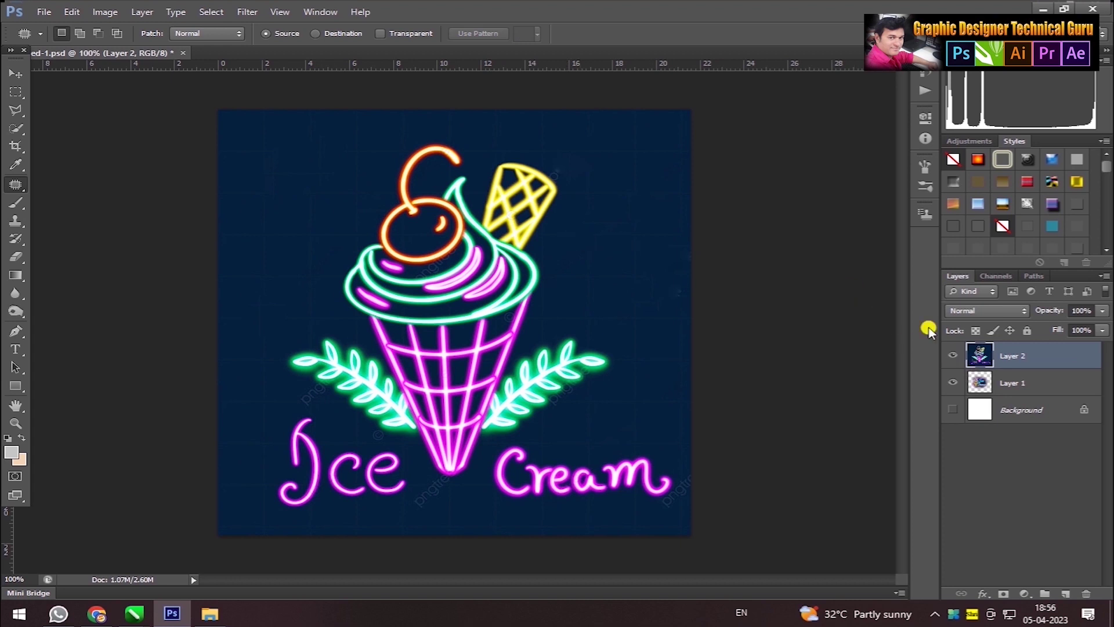
# - Hide Layer 1 and erase the outer edges of Layer 2's blue background with a soft 200-pixel eraser
pyautogui.click(16, 73)
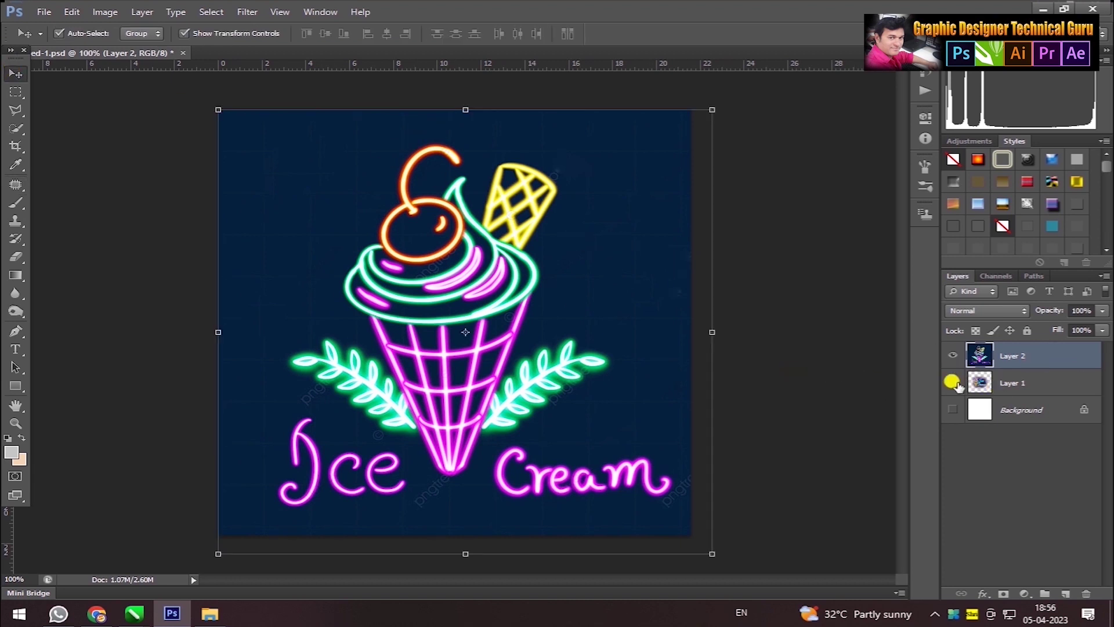
pyautogui.click(16, 256)
pyautogui.moveTo(146, 93)
pyautogui.mouseDown()
pyautogui.moveTo(351, 35)
pyautogui.moveTo(557, 82)
pyautogui.moveTo(649, 399)
pyautogui.moveTo(348, 532)
pyautogui.moveTo(167, 124)
pyautogui.moveTo(179, 189)
pyautogui.moveTo(632, 170)
pyautogui.mouseUp()
# - Save the document as Untitled-1.psd, replacing the existing file, with Maximize Compatibility enabled
pyautogui.hotkey('ctrl', 'shift', 's')
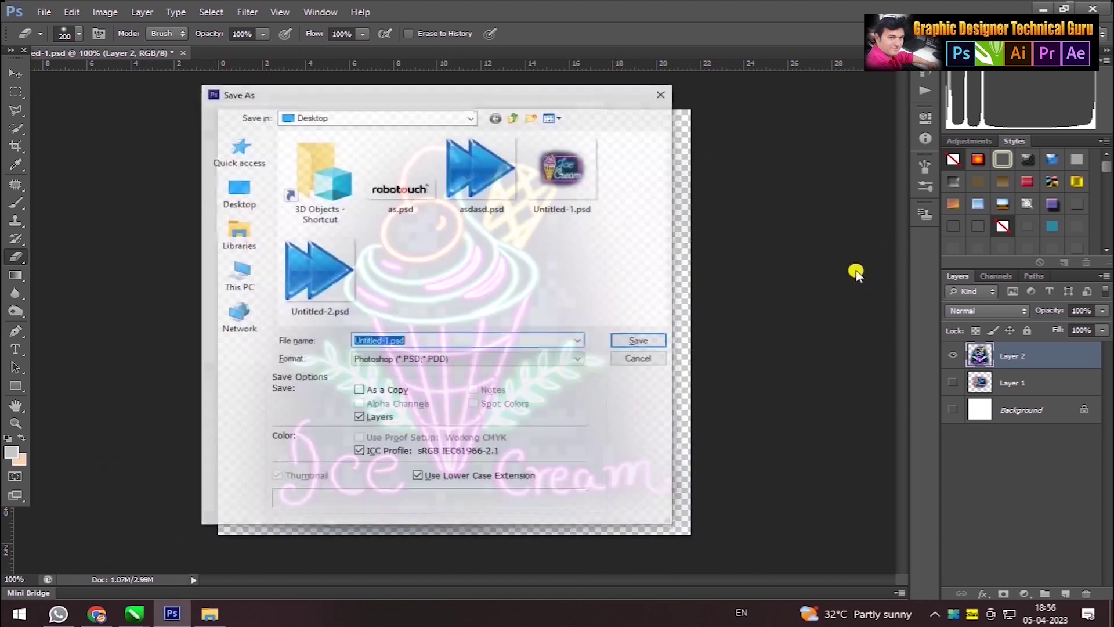
pyautogui.click(636, 347)
pyautogui.click(536, 241)
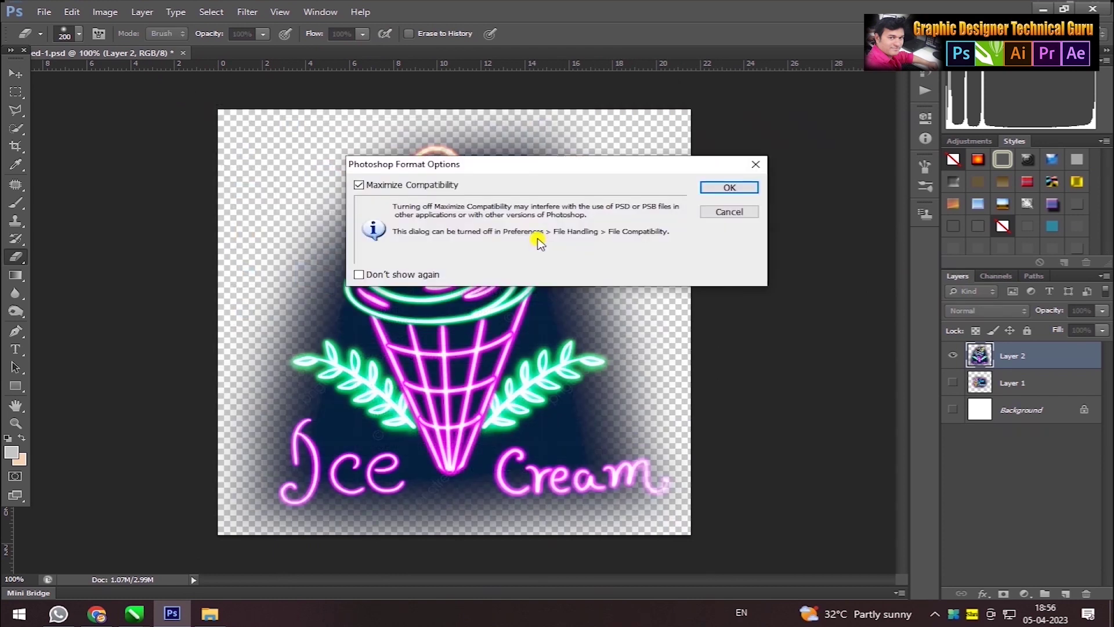
pyautogui.click(719, 185)
# - Switch to CorelDRAW, import Untitled-1.psd from the desktop and place it small between the ice cream sign and "boy's"
pyautogui.click(125, 610)
pyautogui.click(102, 568)
pyautogui.rightClick(268, 149)
pyautogui.click(325, 227)
pyautogui.scroll(-3, 532, 343)
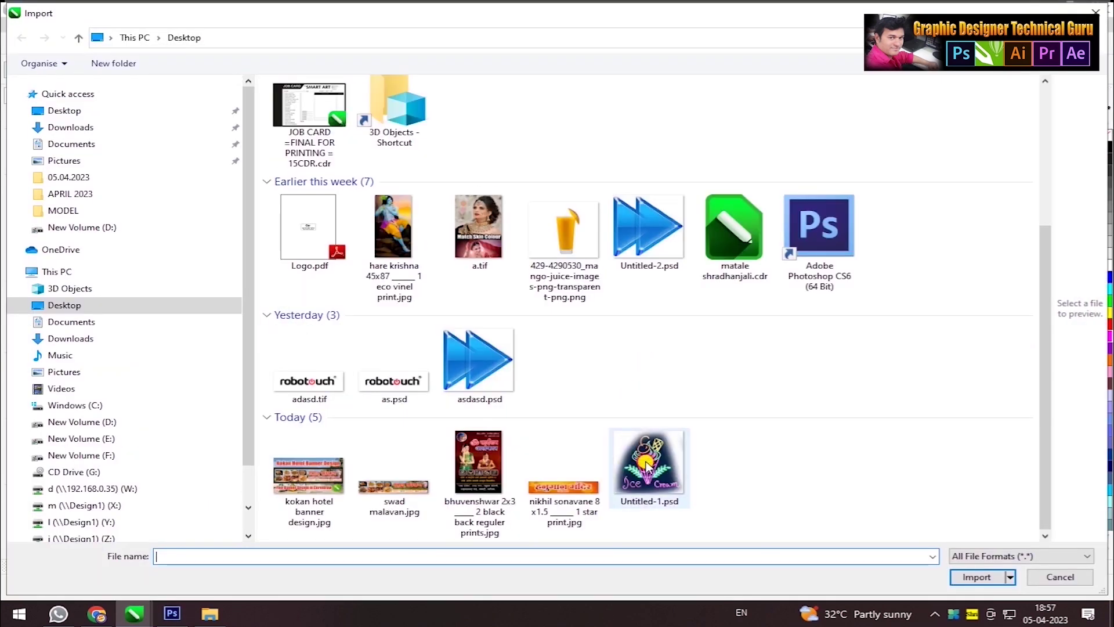
pyautogui.doubleClick(651, 460)
pyautogui.moveTo(407, 348); pyautogui.dragTo(497, 413)
# - Move the newly imported ice cream artwork off the banner into the empty area to its right
pyautogui.click(314, 289)
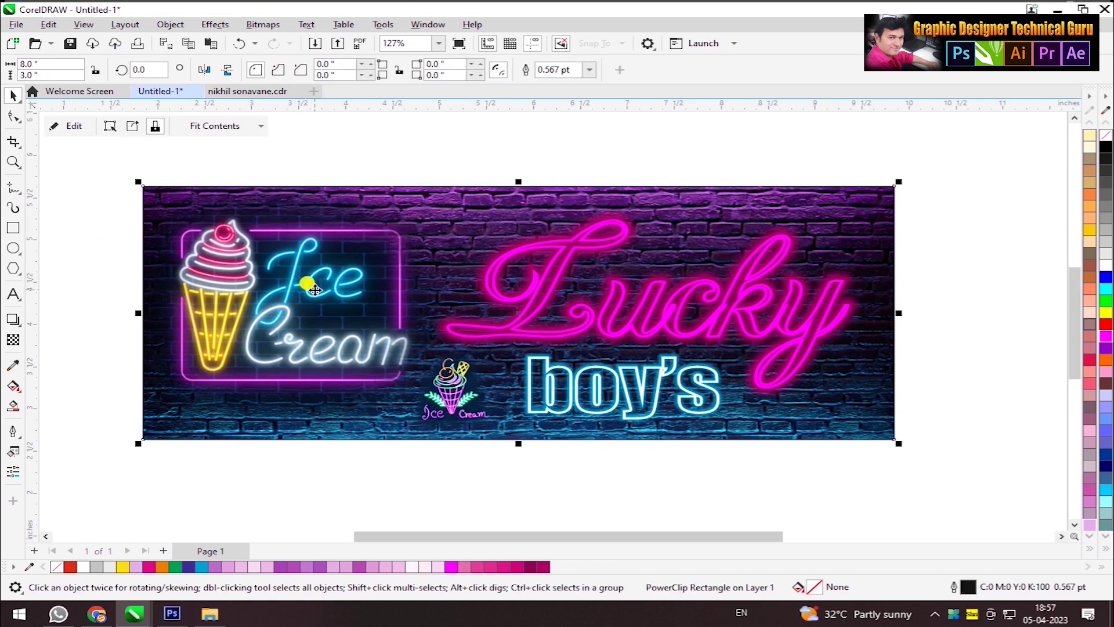
pyautogui.keyDown('ctrl'); pyautogui.click(314, 289); pyautogui.keyUp('ctrl')
pyautogui.keyDown('ctrl'); pyautogui.click(105, 253); pyautogui.keyUp('ctrl')
pyautogui.scroll(-2, 349, 216)
pyautogui.moveTo(417, 331); pyautogui.dragTo(849, 328)
# - Duplicate the complete banner directly below the original and move both banners up together
pyautogui.moveTo(195, 163); pyautogui.dragTo(739, 386)
pyautogui.moveTo(485, 240); pyautogui.dragTo(485, 424)
pyautogui.rightClick(485, 424)
pyautogui.scroll(-1, 451, 295)
pyautogui.moveTo(189, 182); pyautogui.dragTo(676, 507)
pyautogui.moveTo(582, 439); pyautogui.dragTo(570, 296)
pyautogui.click(748, 297)
# - Delete the old ice cream sign from inside the lower banner's PowerClip
pyautogui.click(338, 255)
pyautogui.keyDown('ctrl'); pyautogui.click(340, 251); pyautogui.keyUp('ctrl')
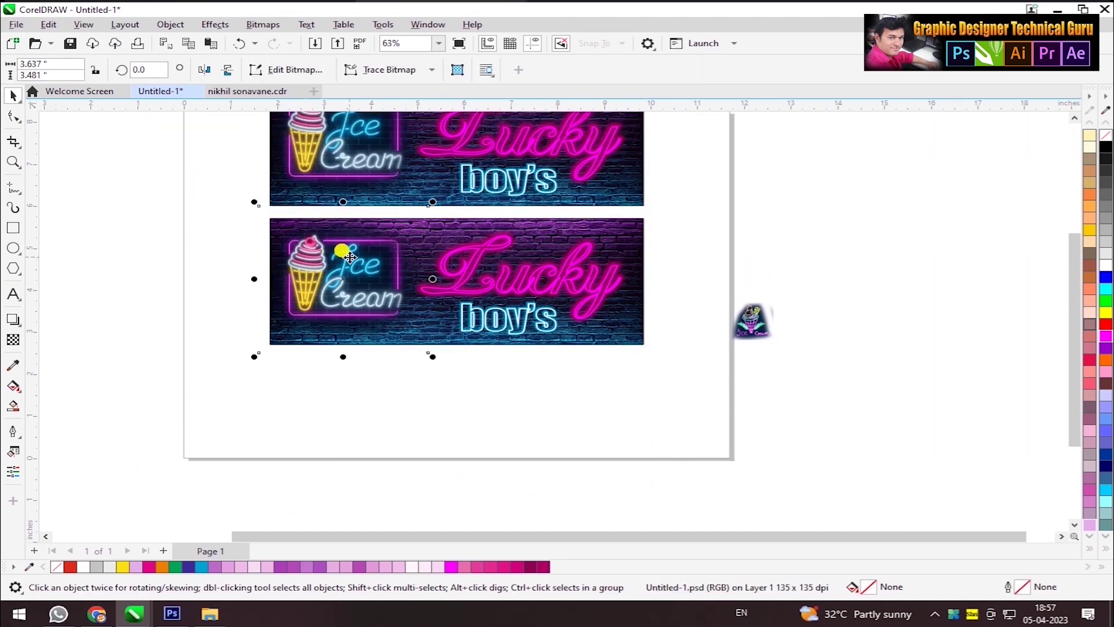
pyautogui.press('Delete')
# - Cut the new ice cream artwork, paste it inside the lower banner's PowerClip and fit it large at the banner's left end
pyautogui.click(745, 319)
pyautogui.hotkey('ctrl', 'x')
pyautogui.keyDown('ctrl'); pyautogui.click(323, 263); pyautogui.keyUp('ctrl')
pyautogui.hotkey('ctrl', 'v')
pyautogui.moveTo(464, 279); pyautogui.dragTo(412, 319)
# - Try the Subtract transparency merge mode on the new ice cream artwork and set it to If Lighter
pyautogui.scroll(3, 412, 318)
pyautogui.click(13, 339)
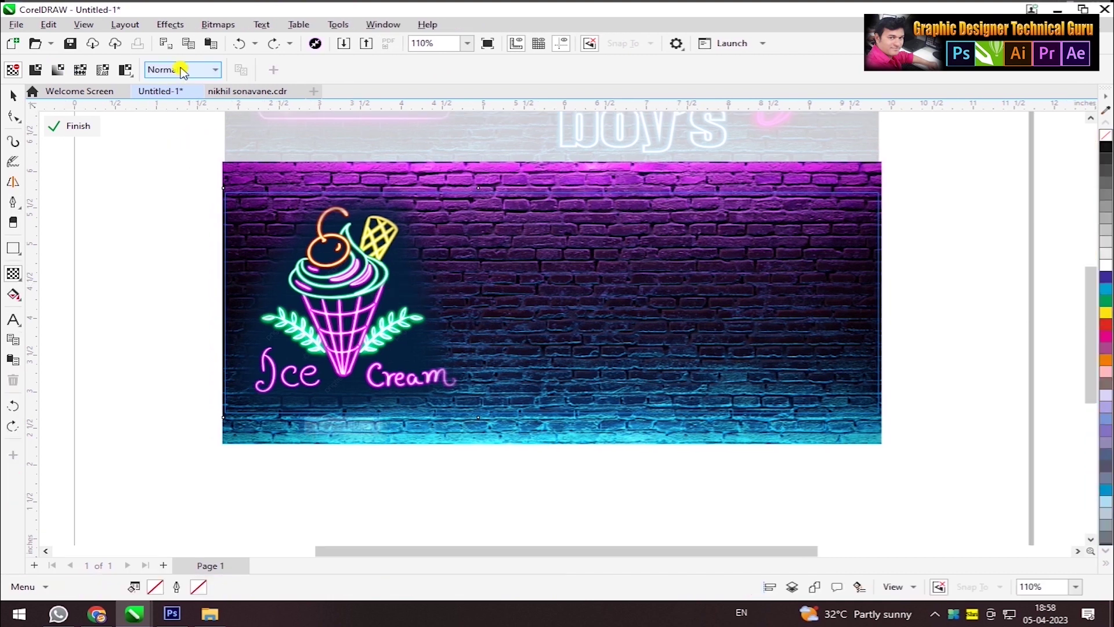
pyautogui.click(183, 72)
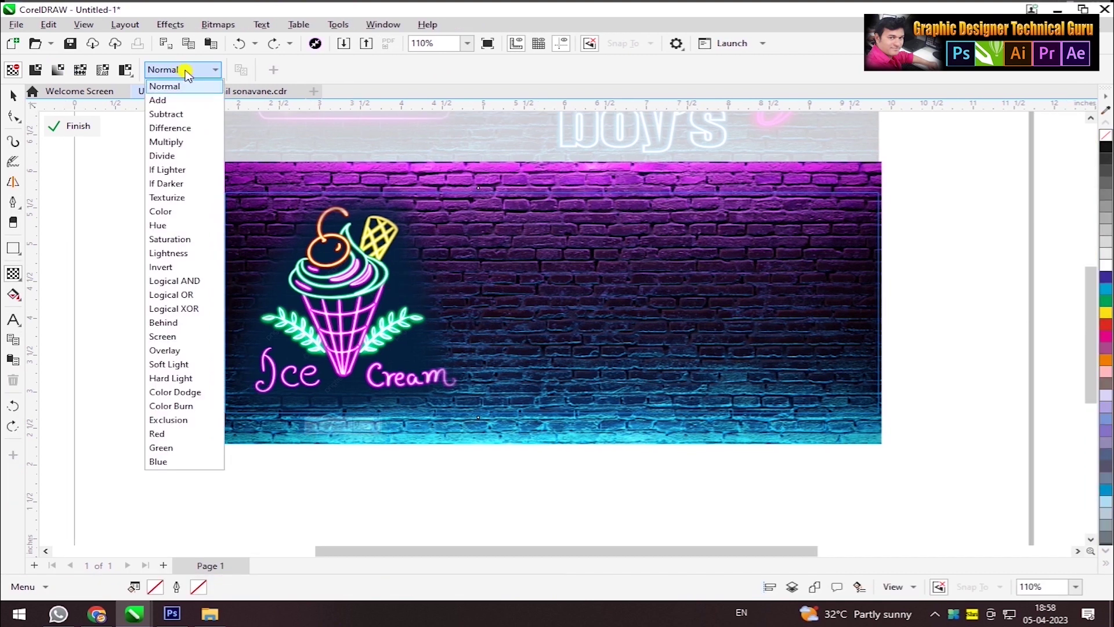
pyautogui.click(182, 114)
pyautogui.click(183, 70)
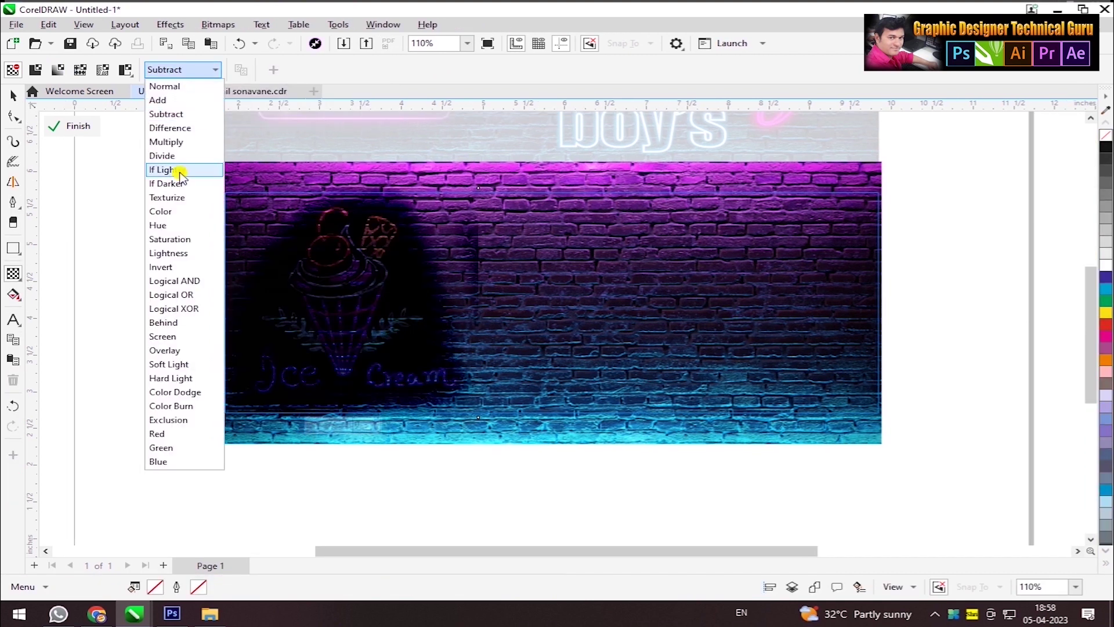
pyautogui.click(179, 169)
pyautogui.scroll(1, 274, 268)
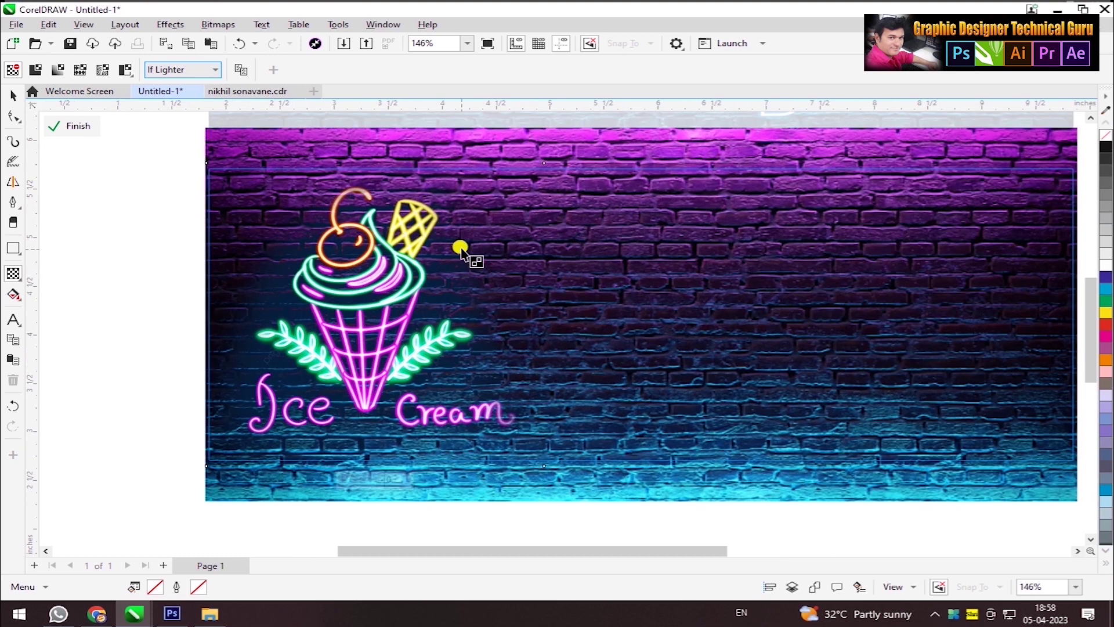
# - Finish editing the lower banner's PowerClip and zoom in to compare both banners
pyautogui.click(74, 126)
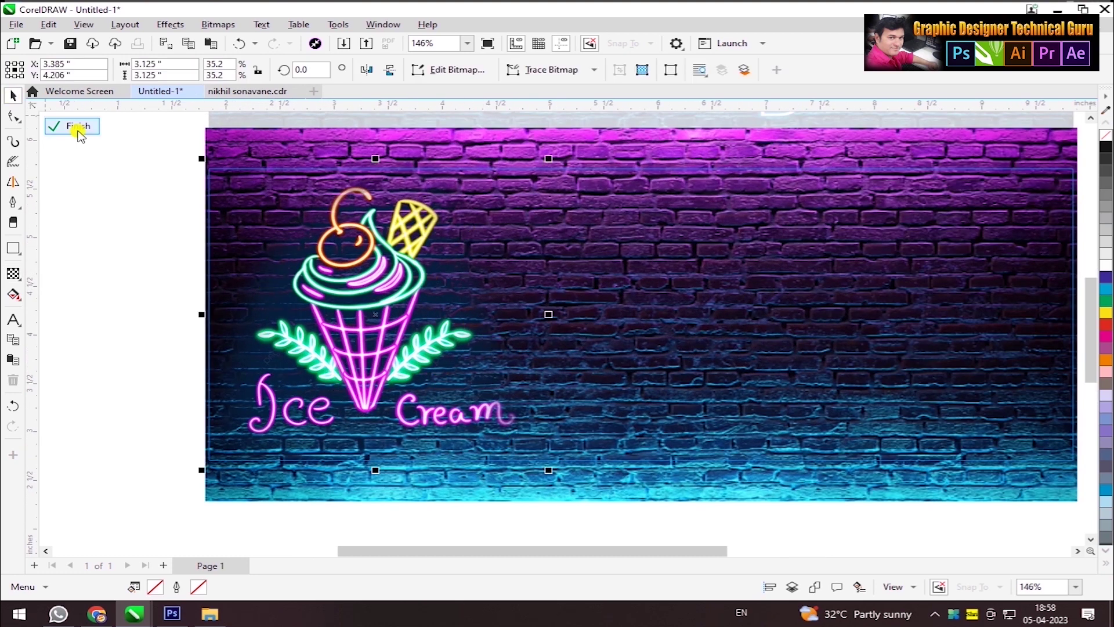
pyautogui.scroll(-4, 142, 221)
pyautogui.scroll(-1, 277, 447)
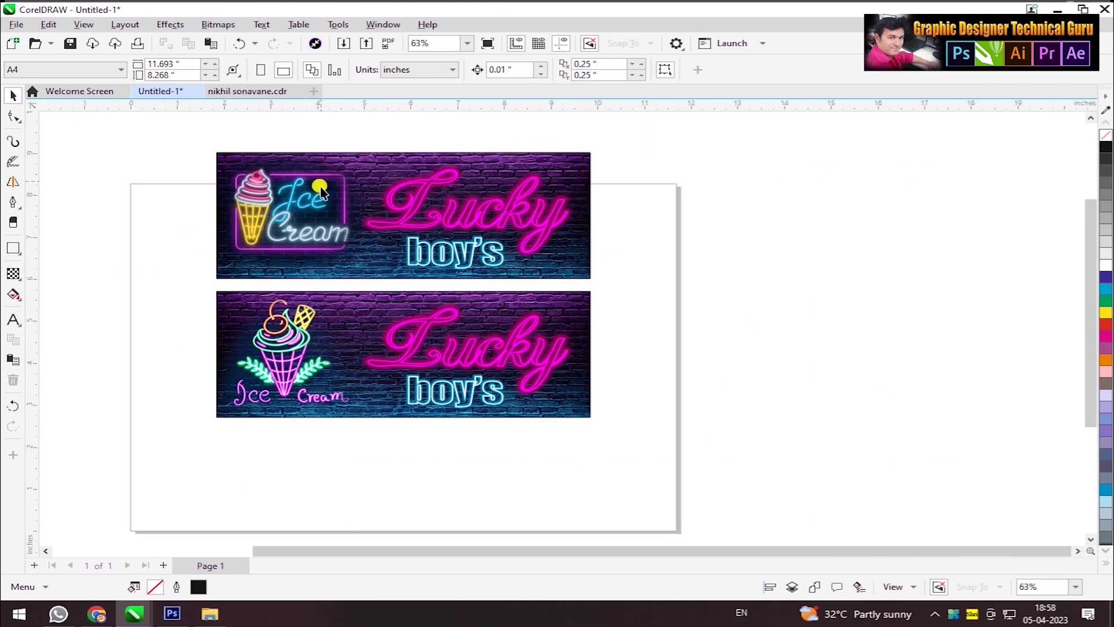
pyautogui.scroll(1, 321, 173)
pyautogui.scroll(1, 443, 390)
pyautogui.scroll(-1, 407, 400)
pyautogui.moveTo(641, 114); pyautogui.dragTo(640, 112)
pyautogui.moveTo(546, 201); pyautogui.dragTo(541, 295)
pyautogui.hotkey('shift', 'F2')
pyautogui.click(898, 249)
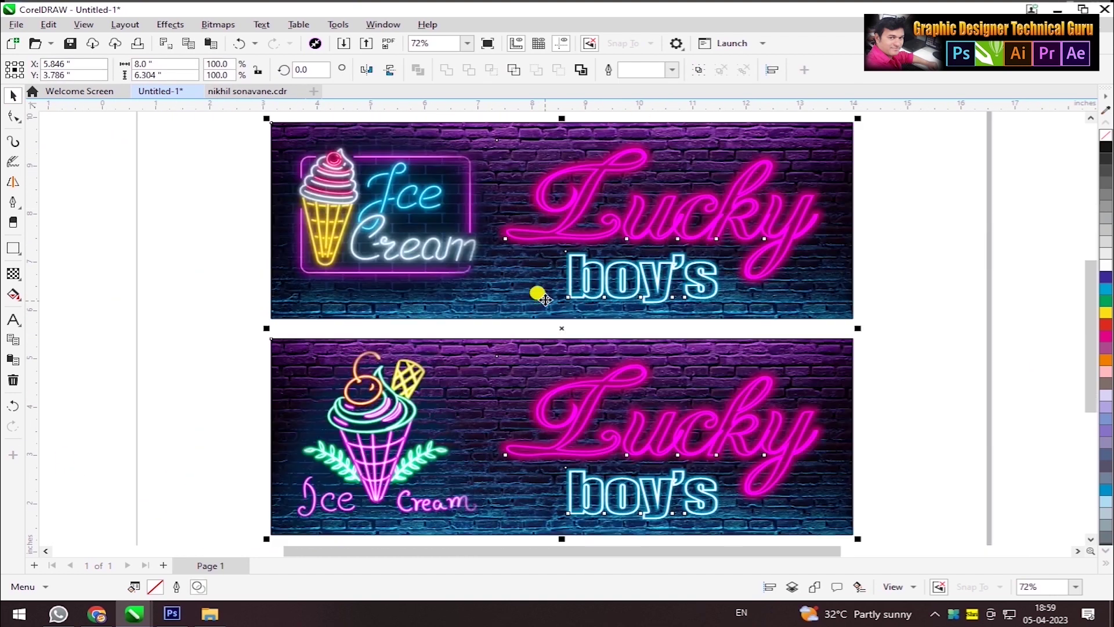
pyautogui.scroll(-1, 142, 248)
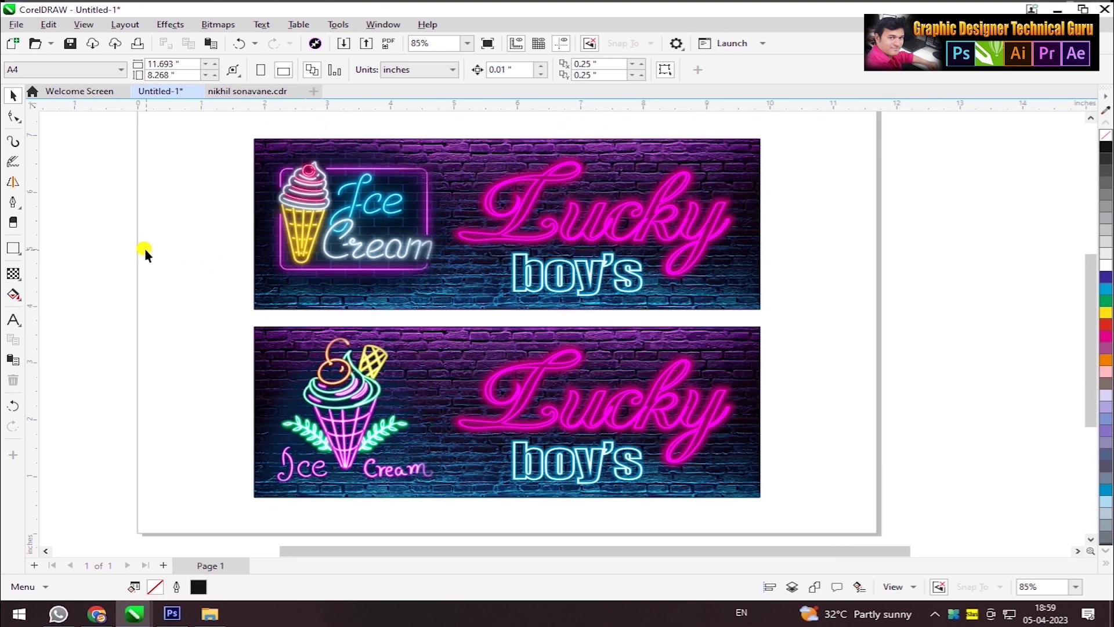
pyautogui.scroll(1, 576, 367)
pyautogui.scroll(-1, 390, 357)
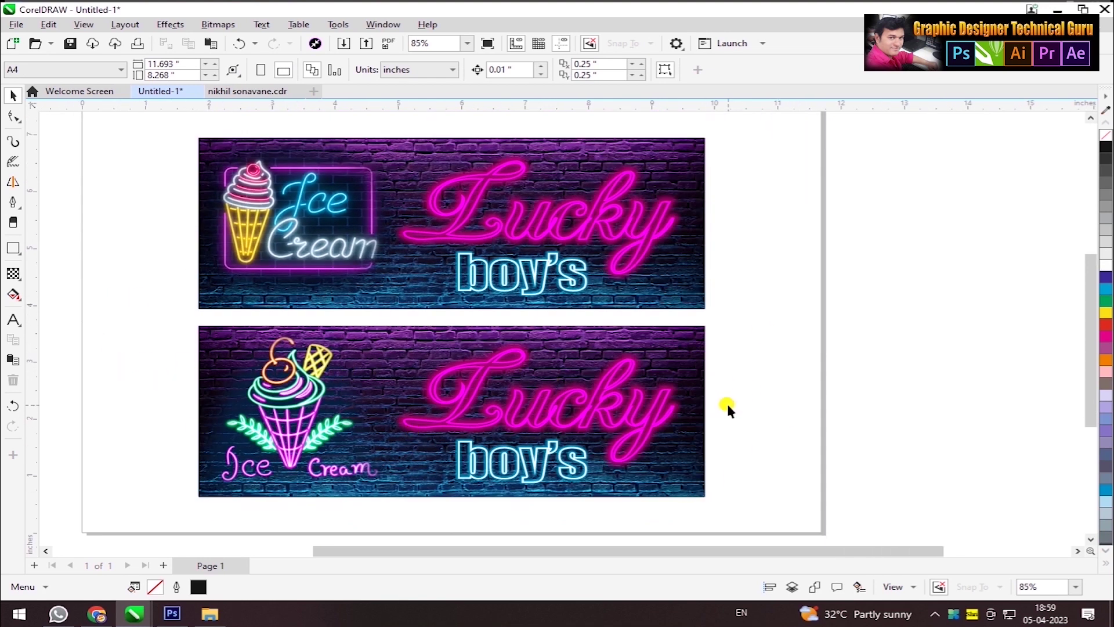
# - Draw a wide rectangle about 9.7 inches wide across the lower banner, fill it black and convert it to a bitmap
pyautogui.click(13, 248)
pyautogui.moveTo(154, 363); pyautogui.dragTo(770, 444)
pyautogui.click(1105, 149)
pyautogui.click(218, 25)
pyautogui.click(261, 40)
pyautogui.click(595, 383)
# - Apply a strong blur to the black rectangle so its edges fade out softly
pyautogui.click(170, 25)
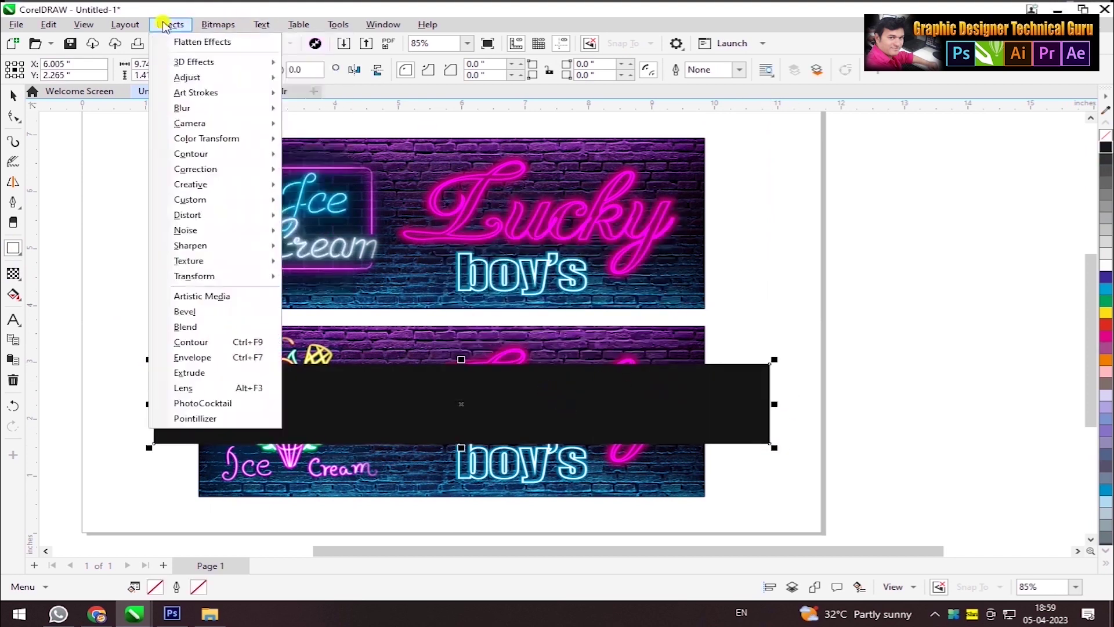
pyautogui.moveTo(224, 107)
pyautogui.click(336, 159)
pyautogui.moveTo(567, 280); pyautogui.dragTo(636, 290)
pyautogui.click(655, 339)
# - Move the blurred black band up over the upper edge of the upper banner
pyautogui.click(13, 95)
pyautogui.moveTo(288, 387); pyautogui.dragTo(283, 238)
pyautogui.hotkey('alt', 'w')
pyautogui.click(402, 482)
pyautogui.moveTo(450, 260); pyautogui.dragTo(450, 173)
pyautogui.hotkey('alt', 'w')
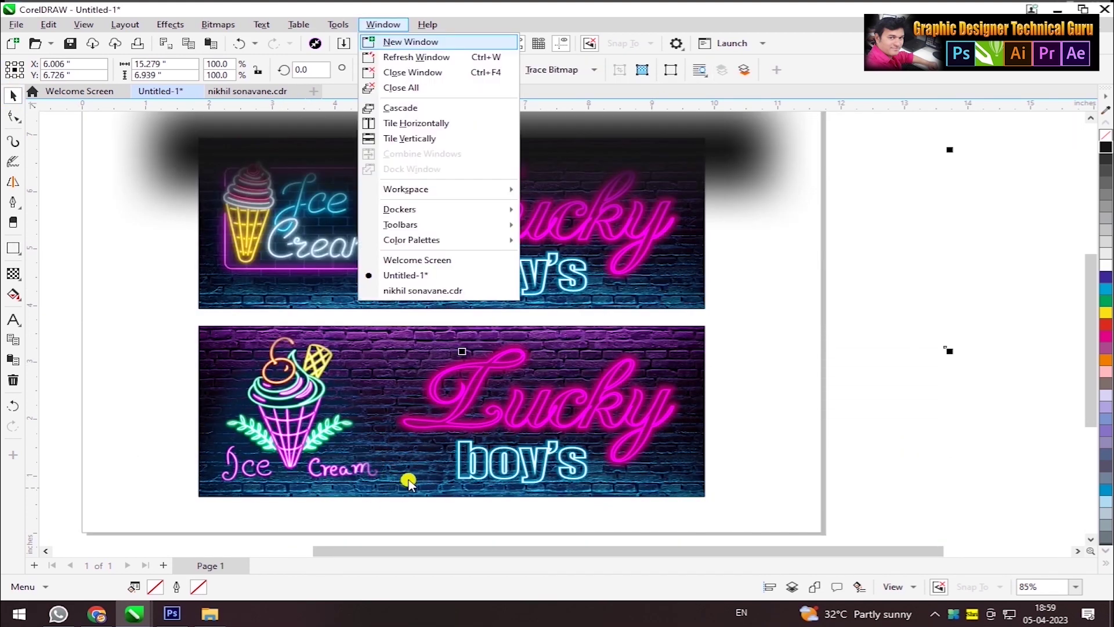
pyautogui.click(281, 134)
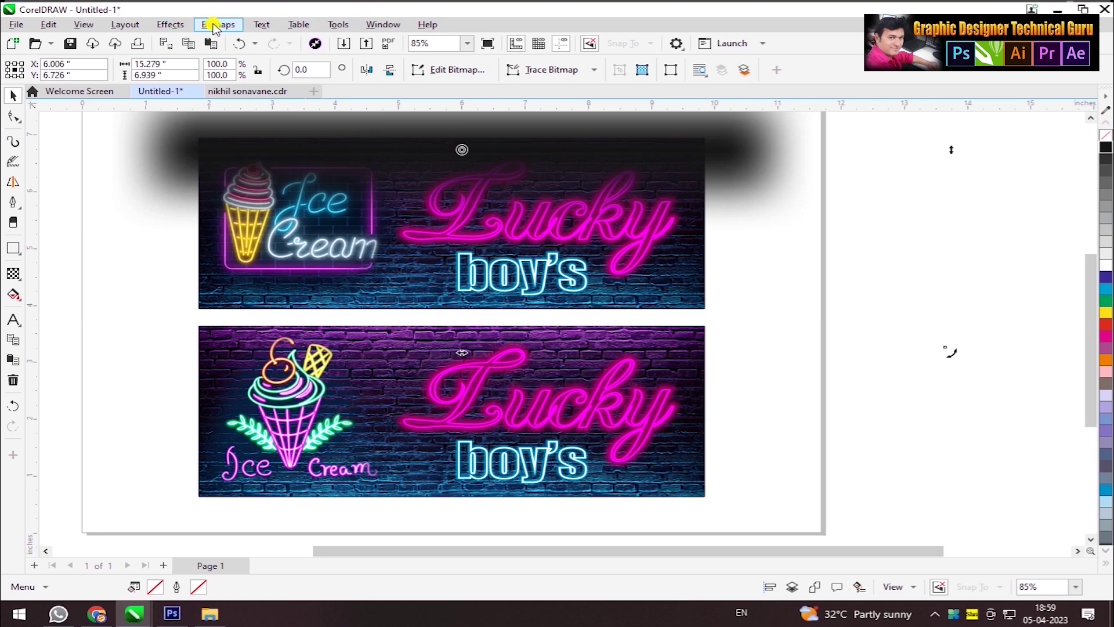
# - Switch to another workspace that includes the Object commands
pyautogui.click(165, 26)
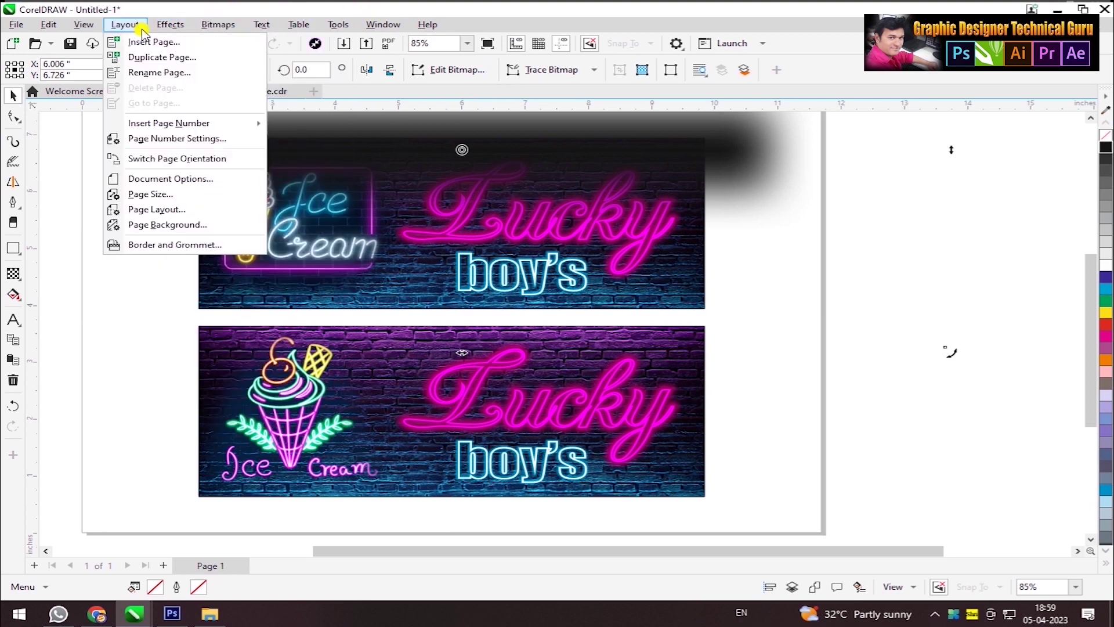
pyautogui.moveTo(362, 26)
pyautogui.moveTo(505, 190)
pyautogui.moveTo(574, 209)
pyautogui.click(633, 207)
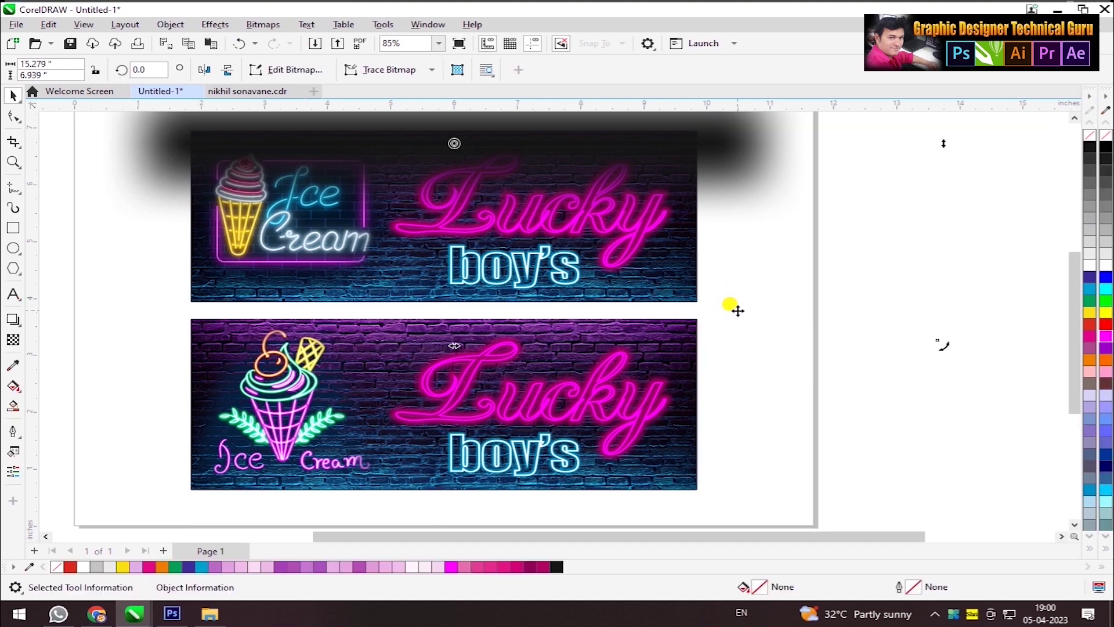
# - Try placing the blurred black band into the lower banner with PowerClip, then undo it
pyautogui.click(169, 24)
pyautogui.moveTo(227, 77)
pyautogui.click(407, 82)
pyautogui.click(401, 453)
pyautogui.hotkey('ctrl', 'z')
# - Cut the blurred black band, paste it inside the lower banner's PowerClip and stretch it taller across the middle of the brick wall
pyautogui.click(405, 424)
pyautogui.click(388, 141)
pyautogui.hotkey('ctrl', 'x')
pyautogui.keyDown('ctrl'); pyautogui.click(317, 482); pyautogui.keyUp('ctrl')
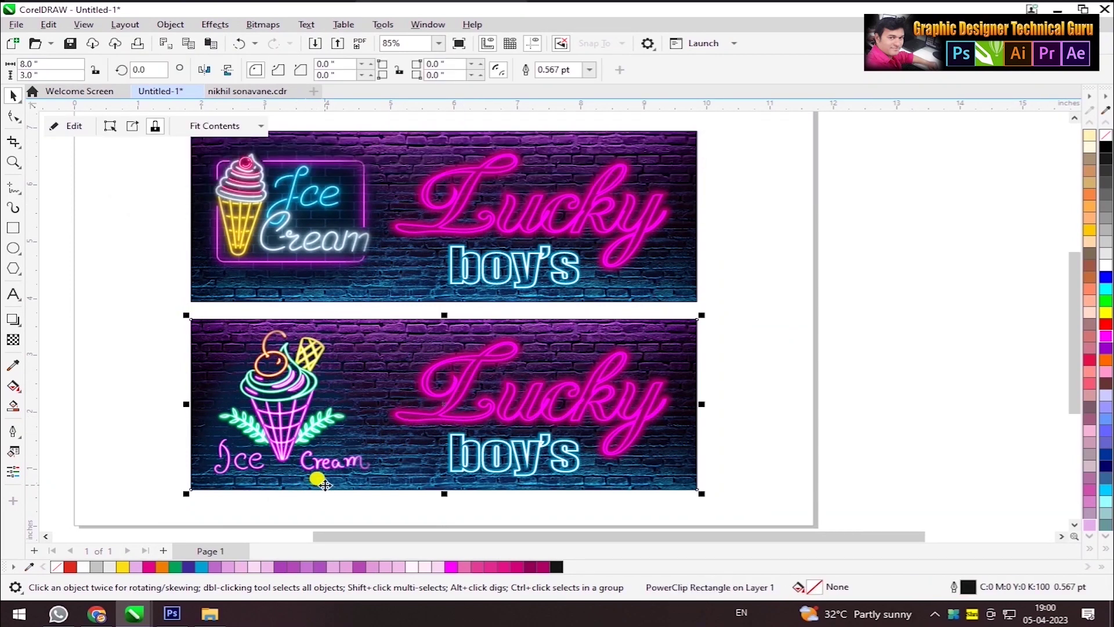
pyautogui.hotkey('ctrl', 'v')
pyautogui.moveTo(480, 411); pyautogui.dragTo(480, 418)
pyautogui.moveTo(454, 215); pyautogui.dragTo(469, 154)
pyautogui.scroll(-1, 405, 324)
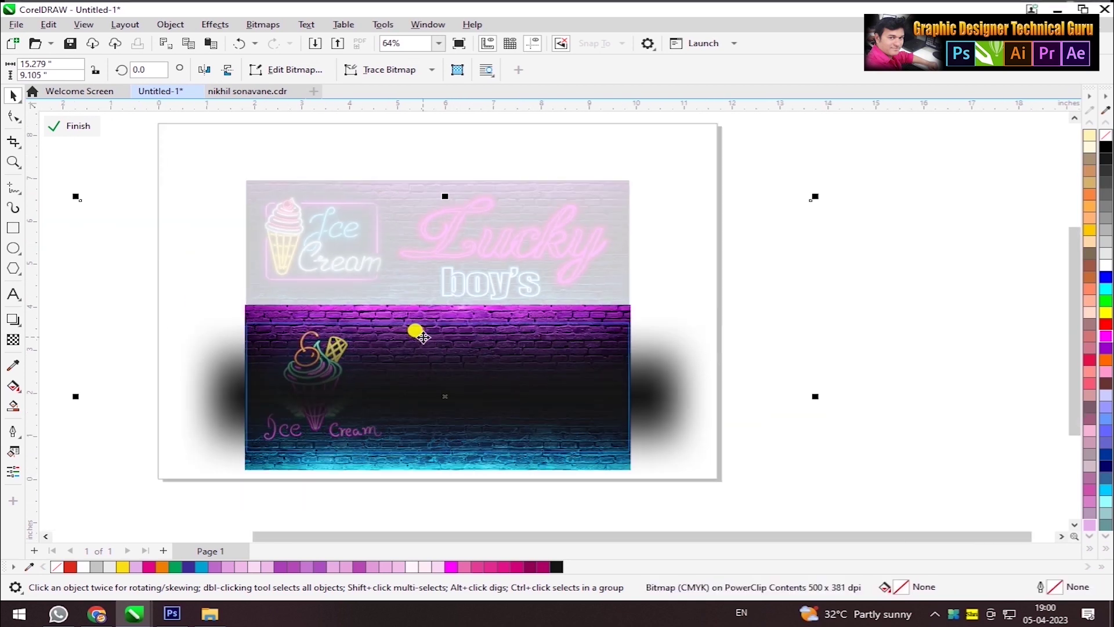
# - Try a uniform transparency on the brick wall image inside the lower banner, then undo it
pyautogui.click(557, 368)
pyautogui.click(540, 373)
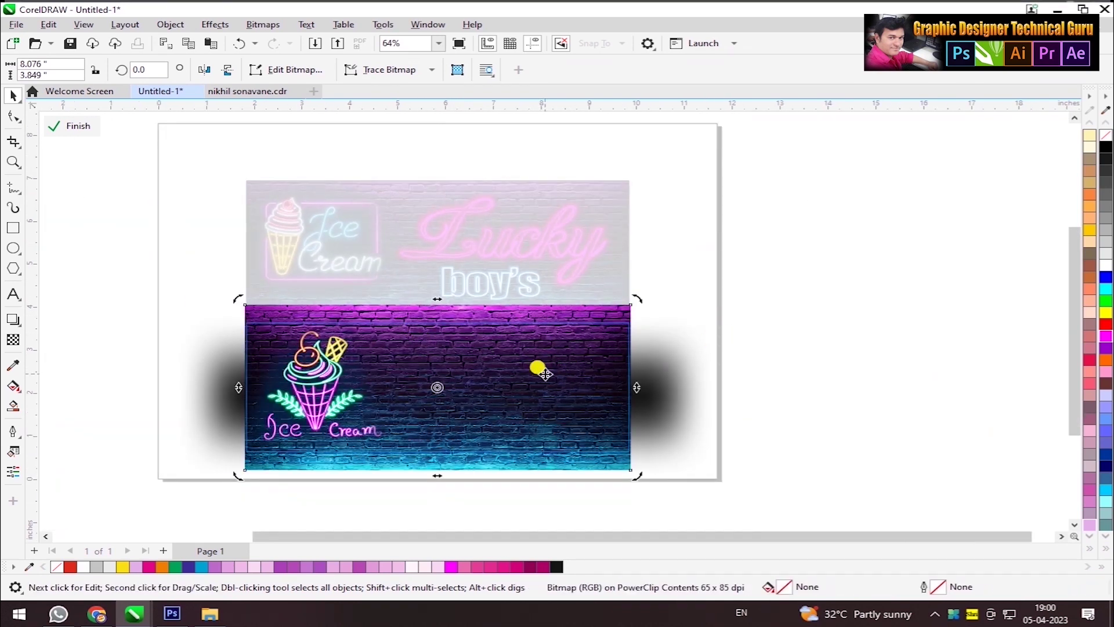
pyautogui.scroll(2, 420, 385)
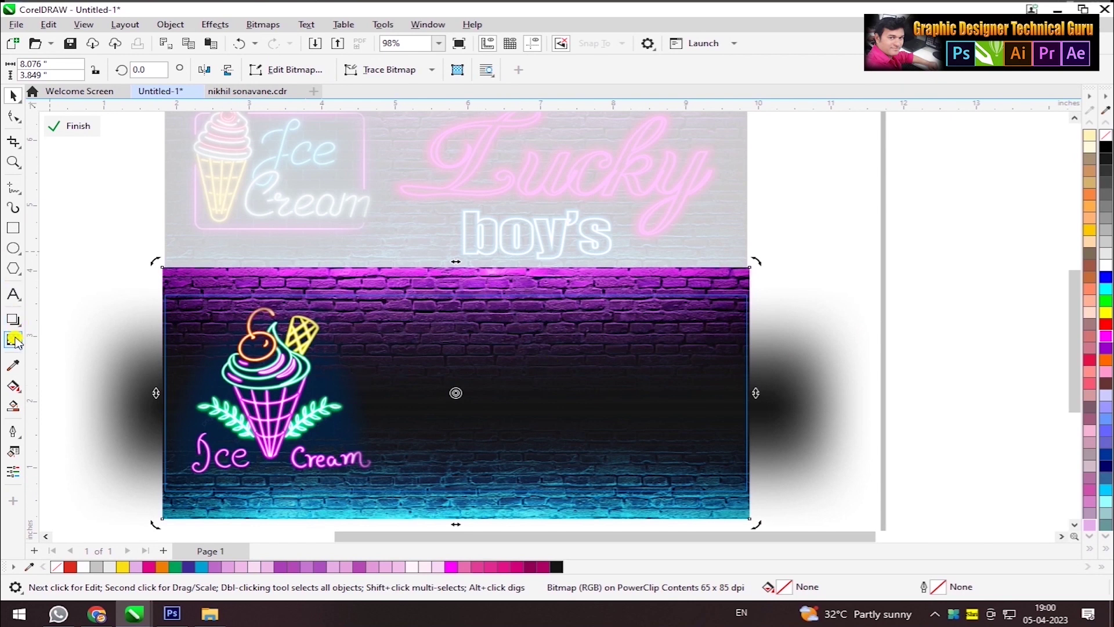
pyautogui.click(12, 339)
pyautogui.click(38, 71)
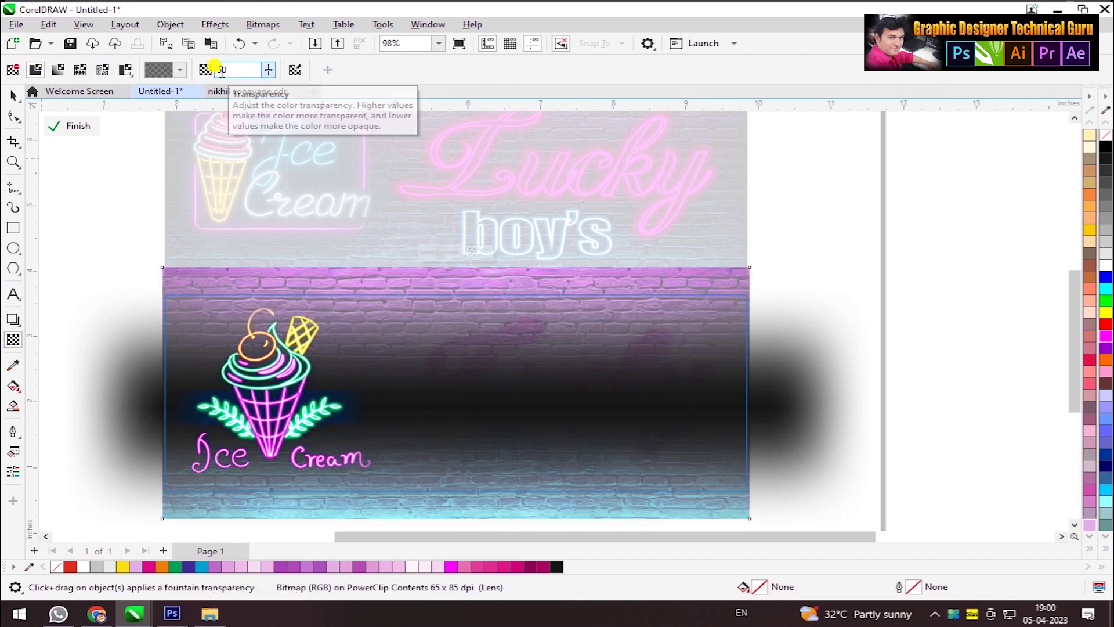
pyautogui.click(69, 123)
pyautogui.hotkey('ctrl', 'z')
pyautogui.hotkey('ctrl', 'z')
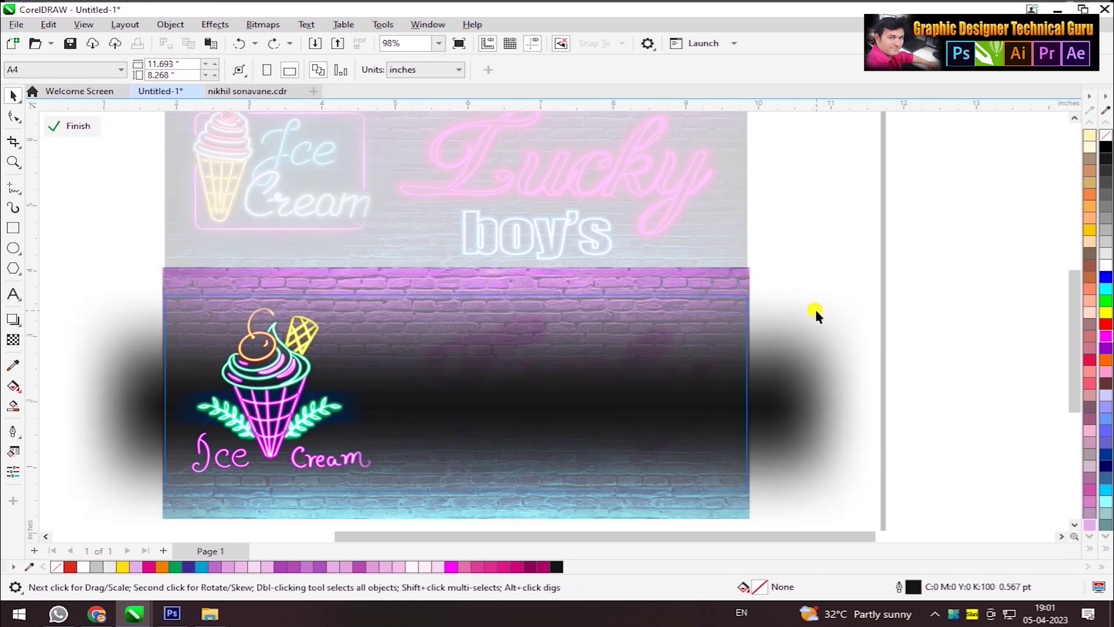
# - Apply a uniform transparency of 50 to the blurred black band and finish editing the lower banner's PowerClip
pyautogui.doubleClick(830, 380)
pyautogui.click(830, 380)
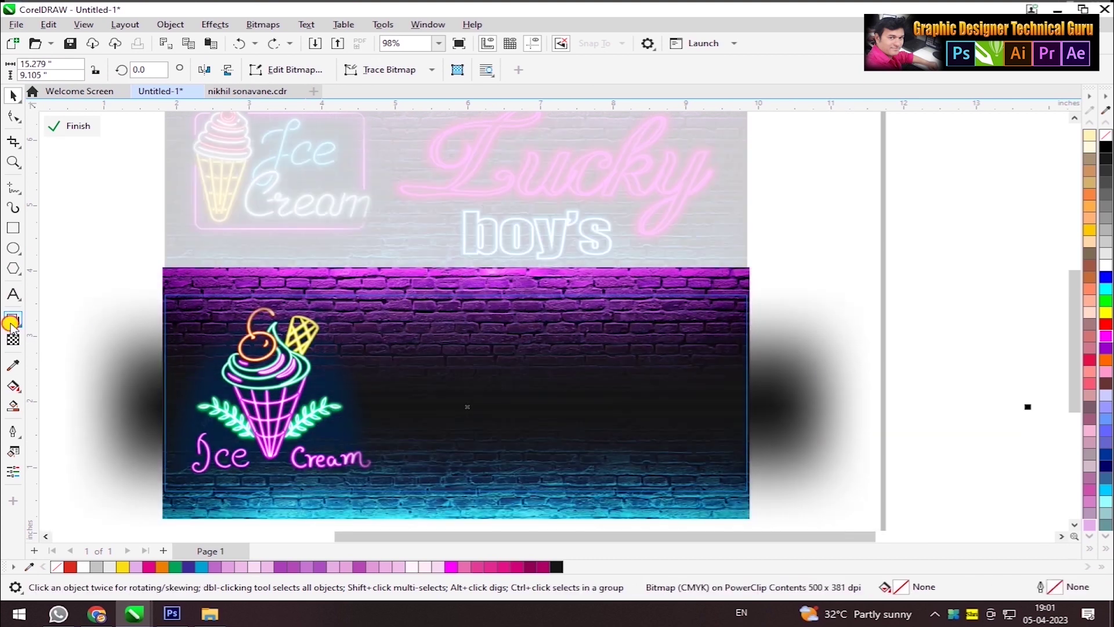
pyautogui.click(12, 335)
pyautogui.click(36, 70)
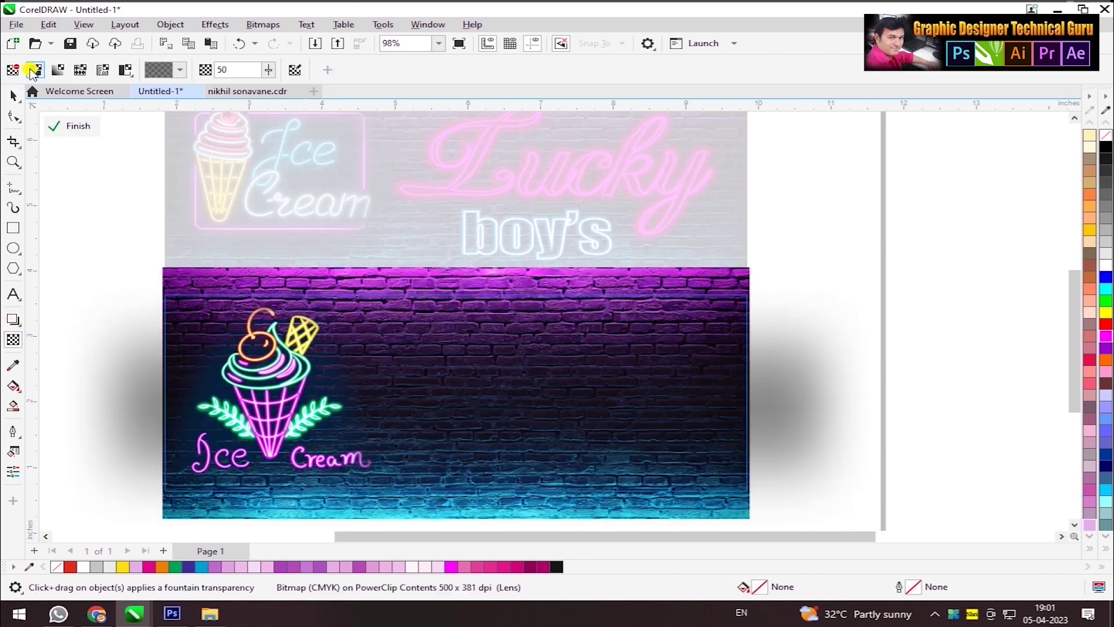
pyautogui.click(55, 128)
pyautogui.scroll(-1, 667, 291)
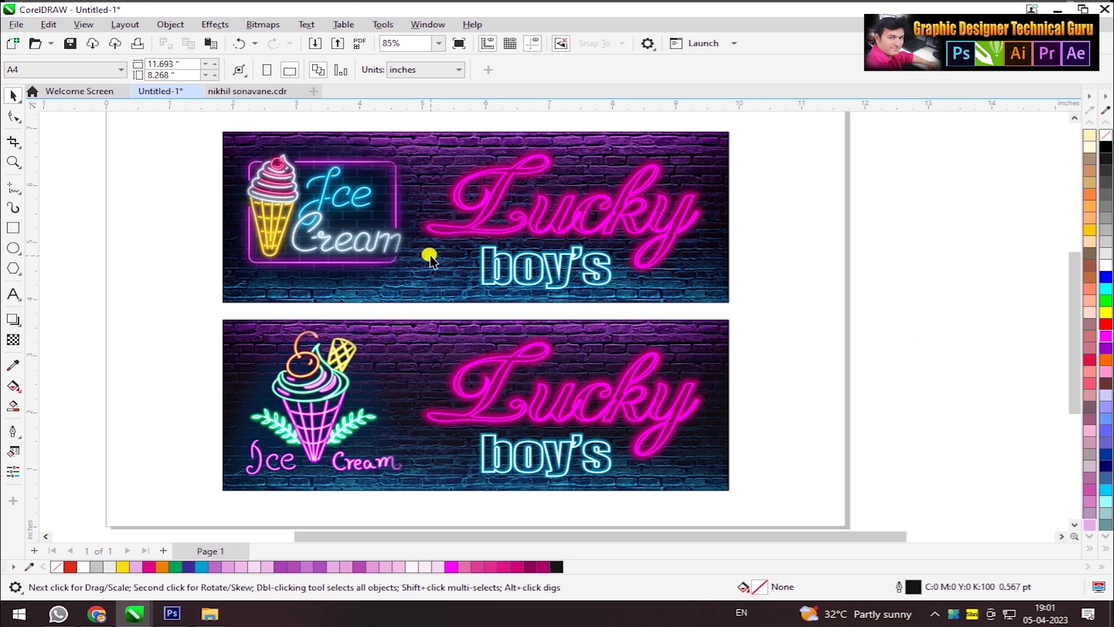
# - Zoom to both banners and check them in a full-screen preview
pyautogui.moveTo(791, 118); pyautogui.dragTo(140, 499)
pyautogui.hotkey('shift', 'F2')
pyautogui.press('F9')
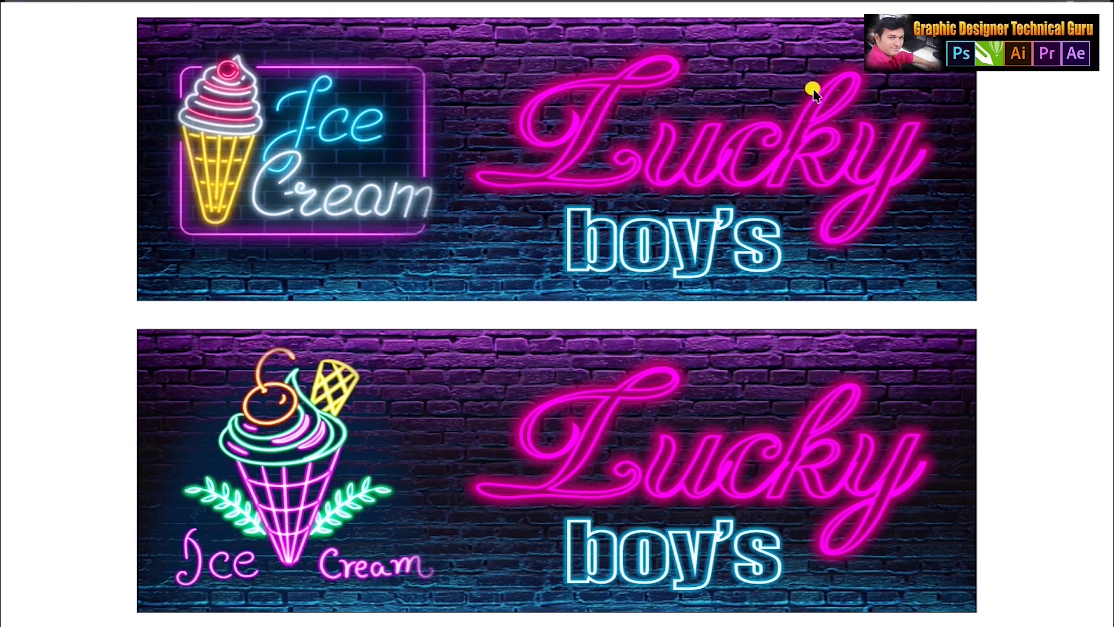
pyautogui.click(603, 322)
pyautogui.click(945, 363)
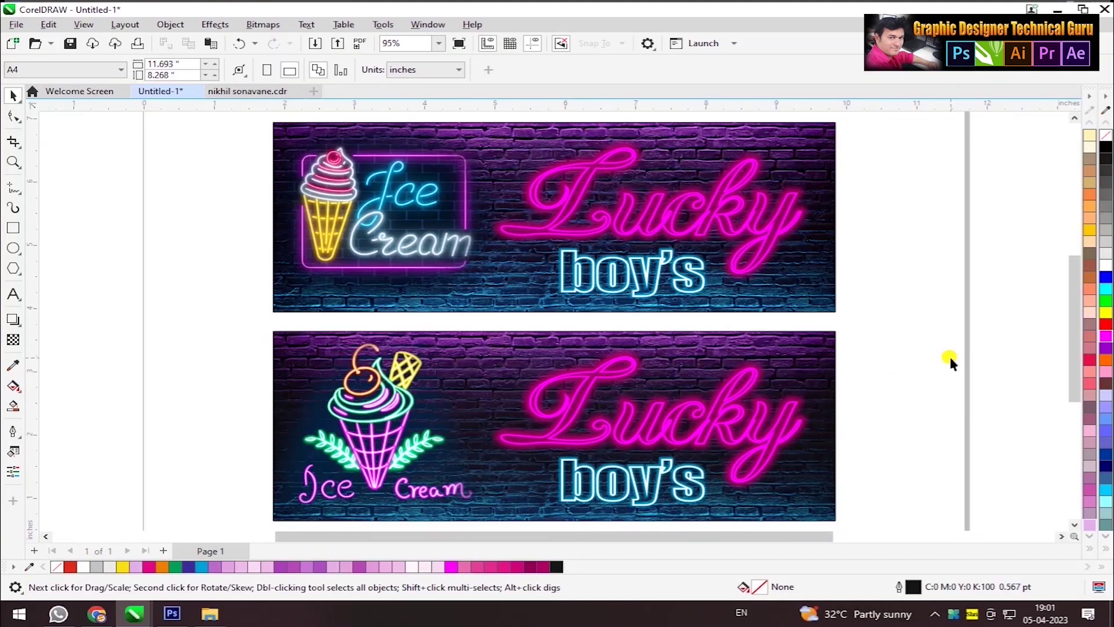
# - Stretch the lower banner's "Lucky" lettering slightly wider toward the ice cream artwork and check the result in a full-screen preview
pyautogui.click(686, 413)
pyautogui.moveTo(485, 420); pyautogui.dragTo(455, 428)
pyautogui.click(900, 379)
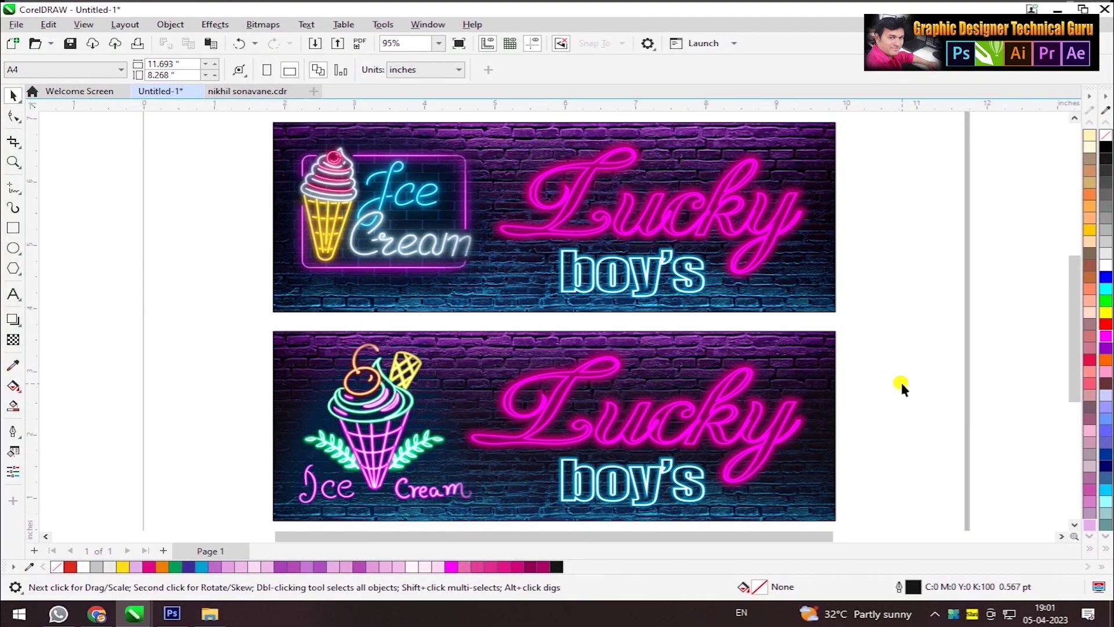
pyautogui.press('F9')
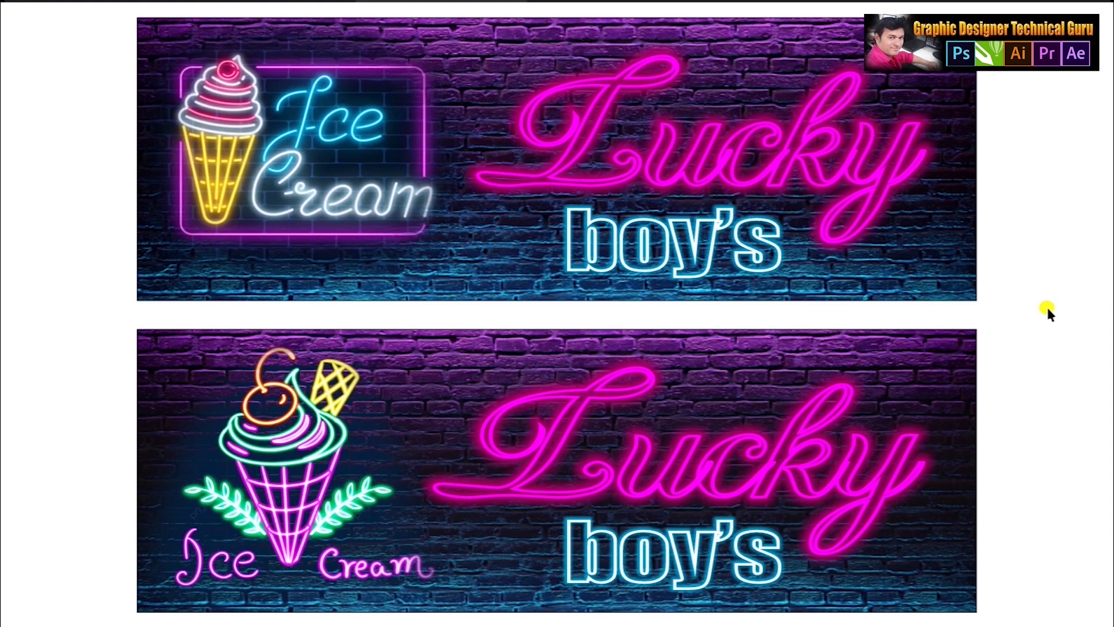
pyautogui.click(964, 270)
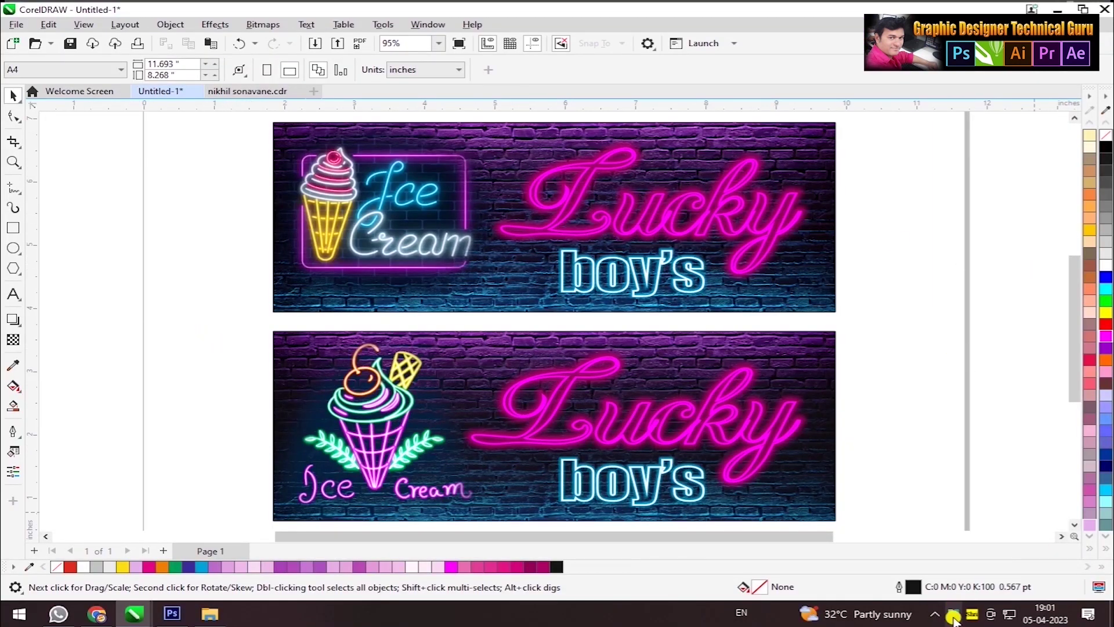
pyautogui.click(934, 613)
pyautogui.click(934, 608)
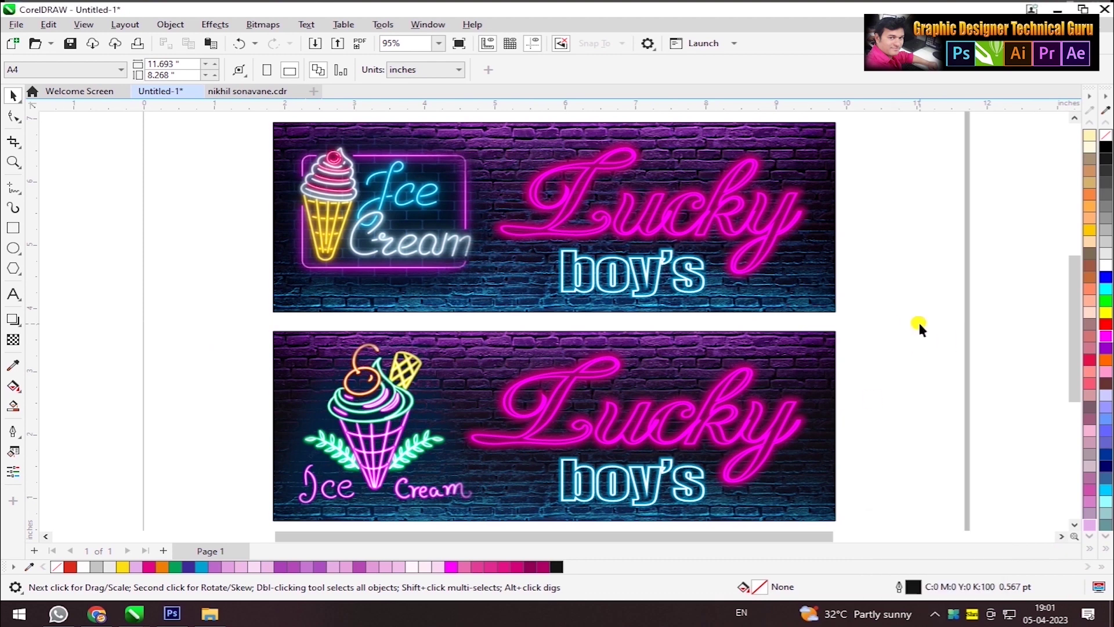
pyautogui.click(933, 614)
pyautogui.rightClick(926, 618)
pyautogui.click(943, 619)
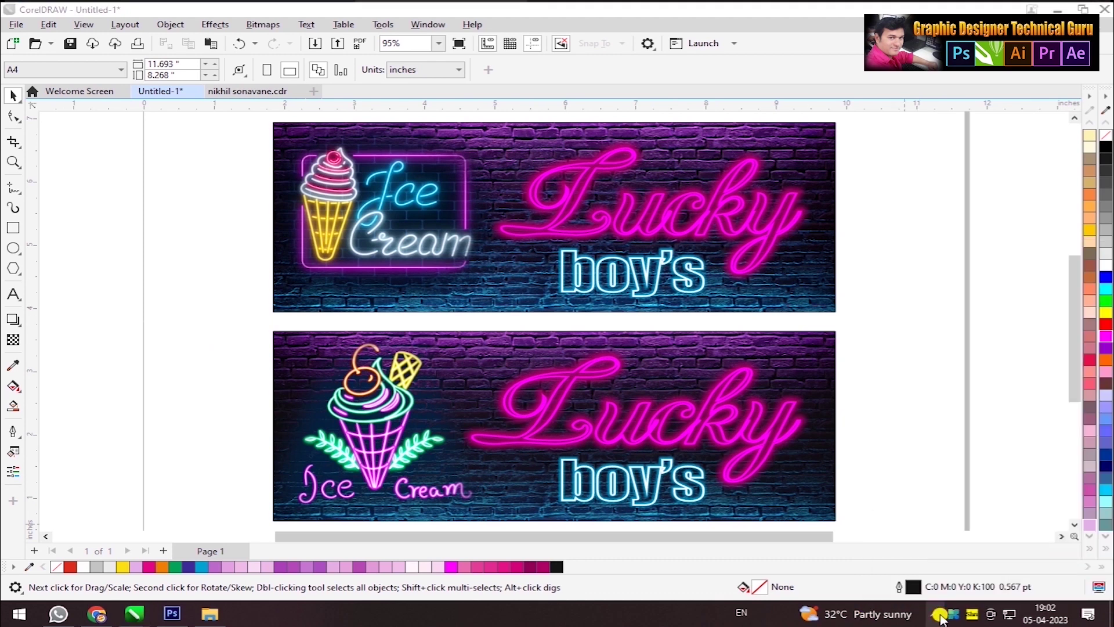
pyautogui.click(934, 613)
pyautogui.rightClick(920, 586)
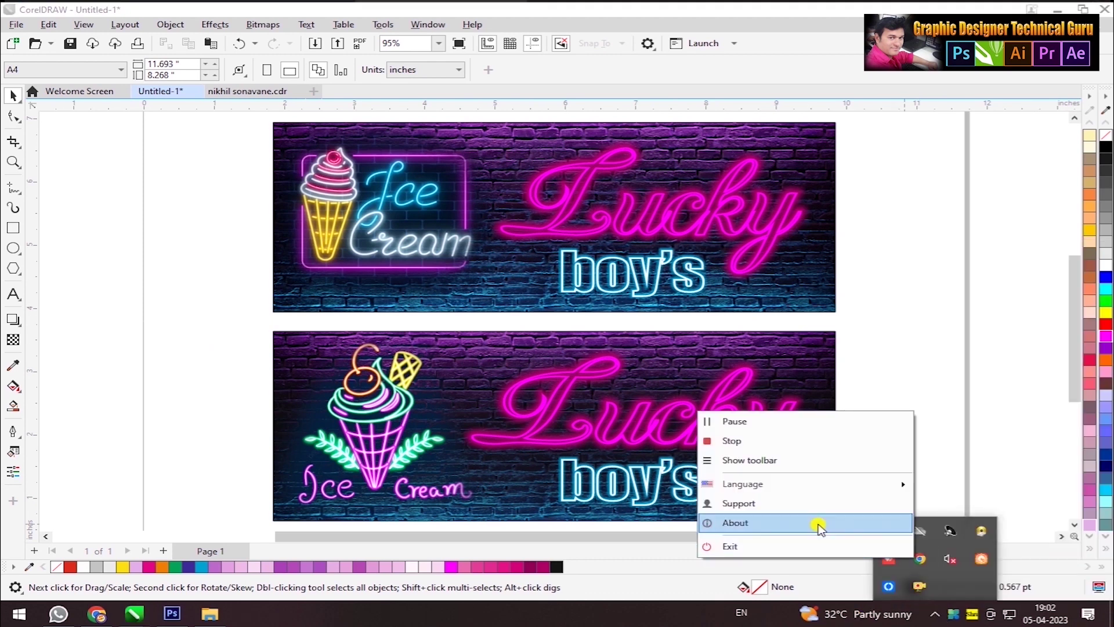